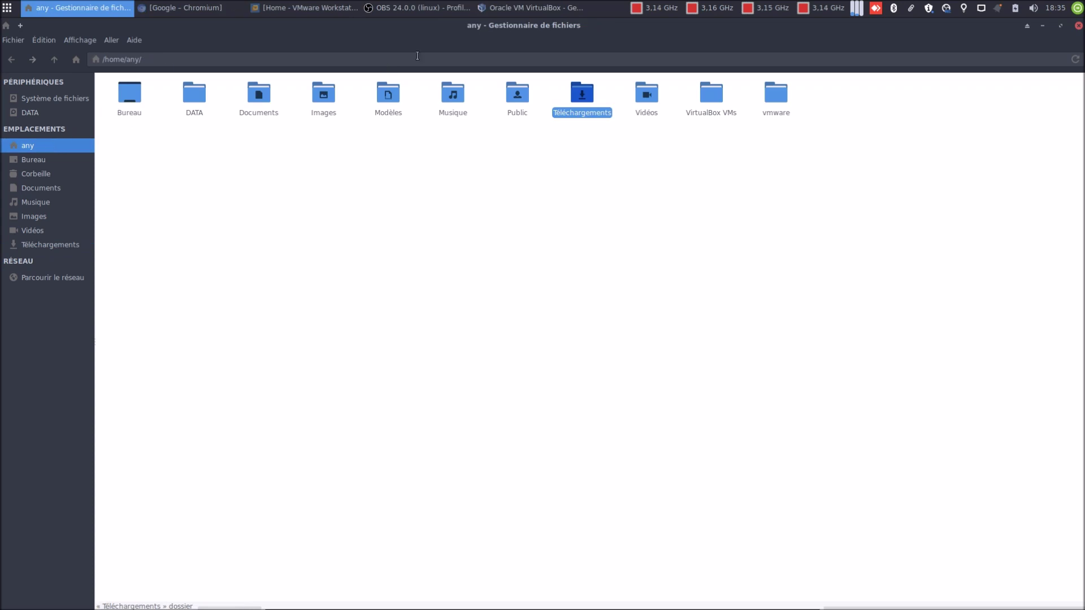
Switch to VirtualBox and prefix the new virtual machine's name with TUTO-, giving TUTO-emmabuntus-de3-amd64-buster-1.00
{"action": "left_click", "coordinate": [554, 81]}
{"action": "left_click", "coordinate": [531, 7]}
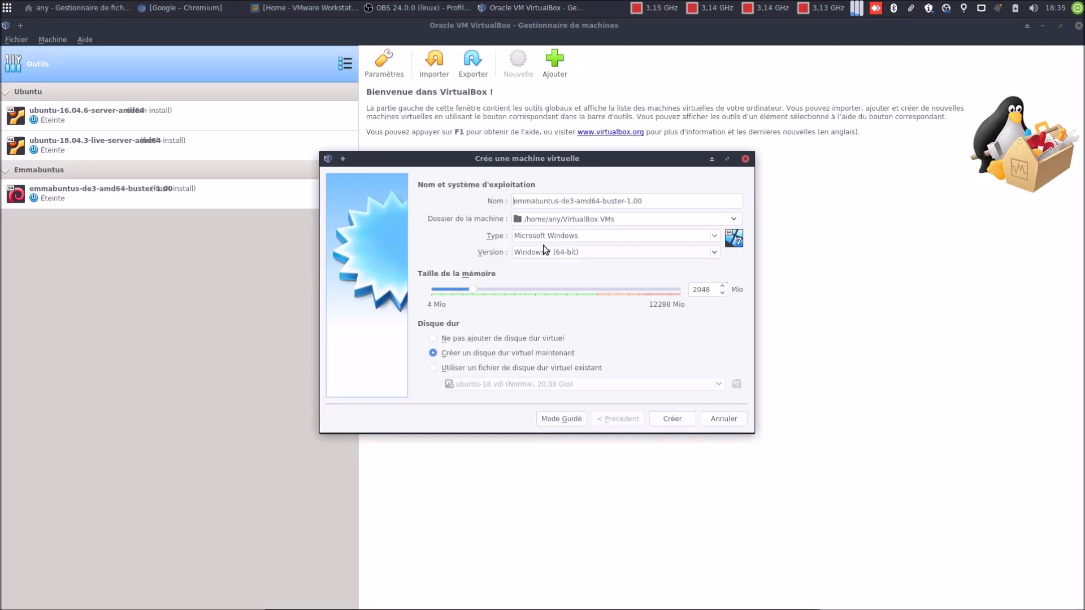
{"action": "type", "text": "TUTO-"}
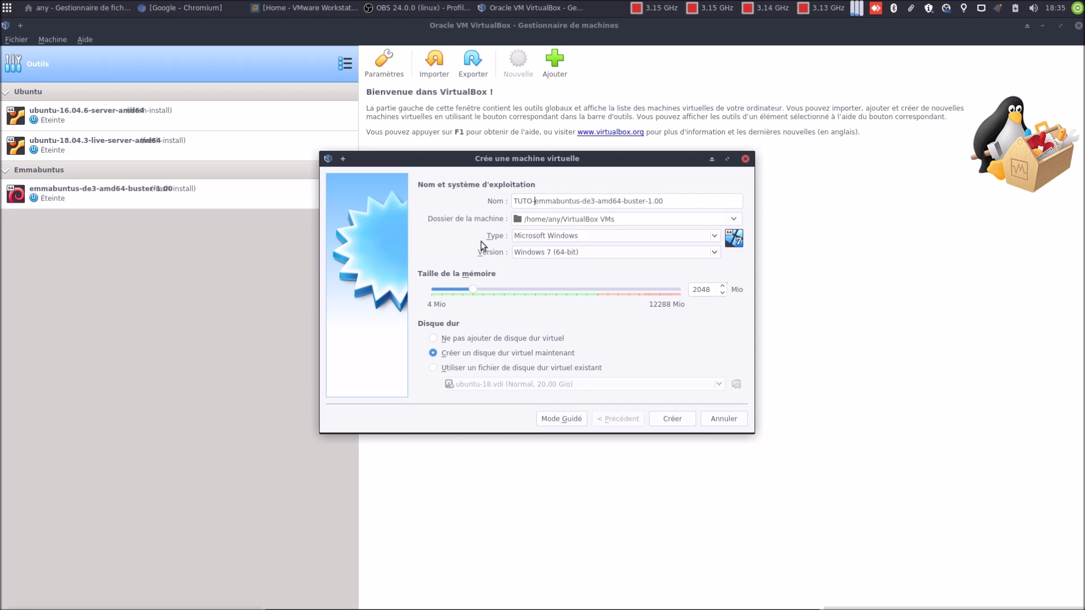
Set the new machine's operating system type to Linux and its version to Debian (64-bit)
{"action": "left_click", "coordinate": [625, 237]}
{"action": "left_click", "coordinate": [631, 252]}
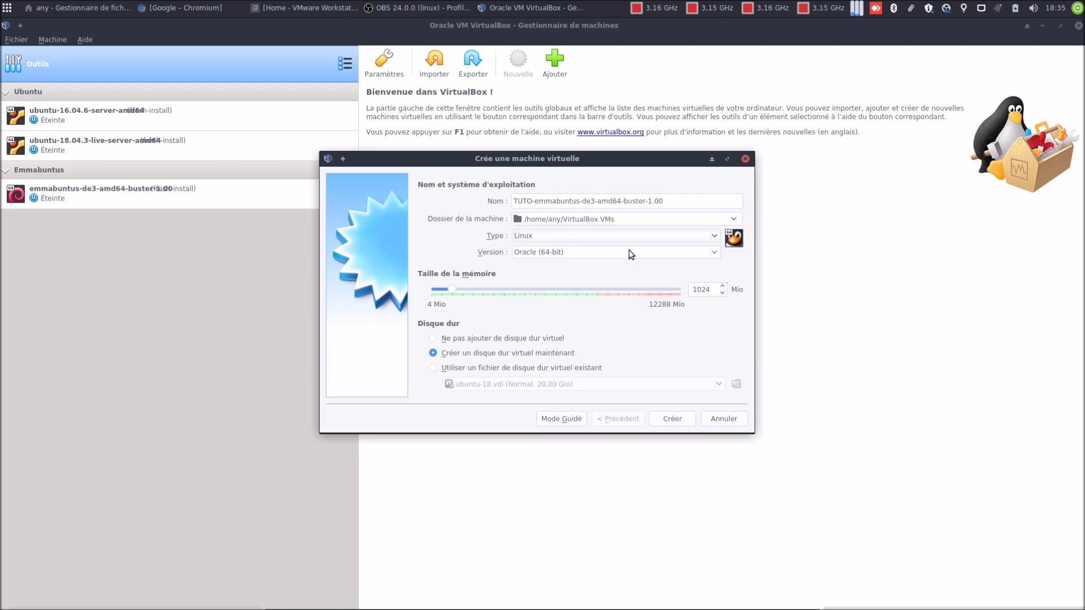
{"action": "left_click", "coordinate": [547, 255]}
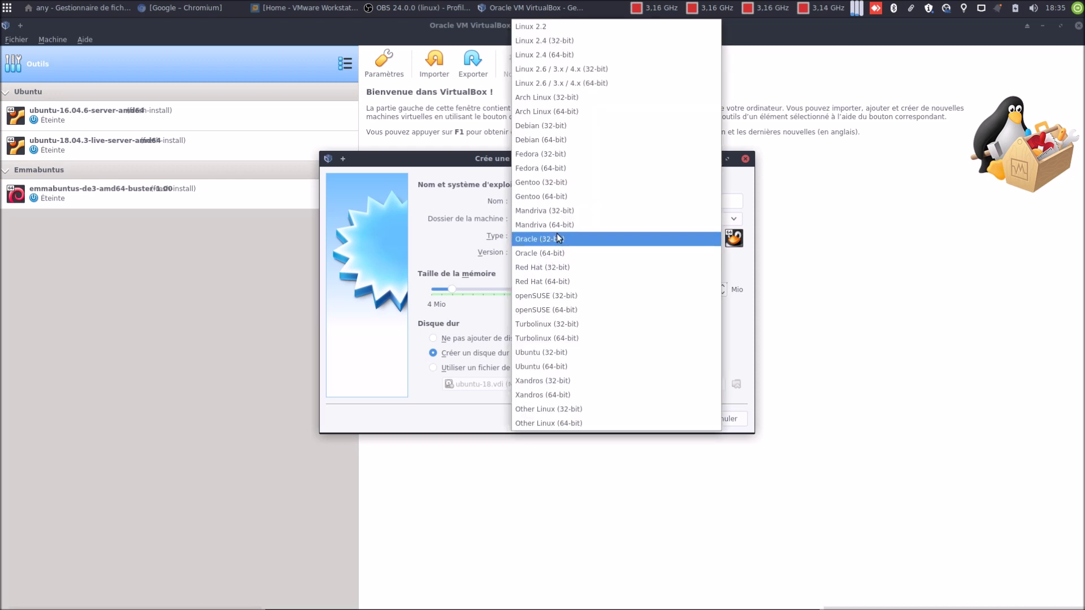
{"action": "left_click", "coordinate": [578, 141]}
Set the machine's memory to 2048 Mio and proceed to creating its virtual hard disk
{"action": "left_click_drag", "start_coordinate": [712, 290], "coordinate": [685, 288]}
{"action": "type", "text": "2048"}
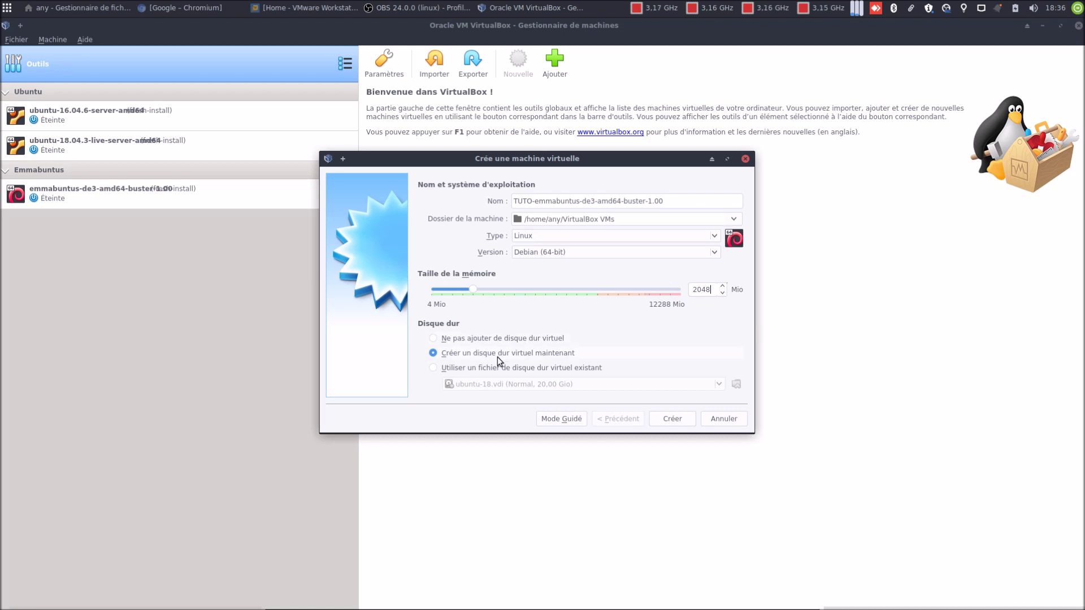
{"action": "left_click", "coordinate": [673, 418]}
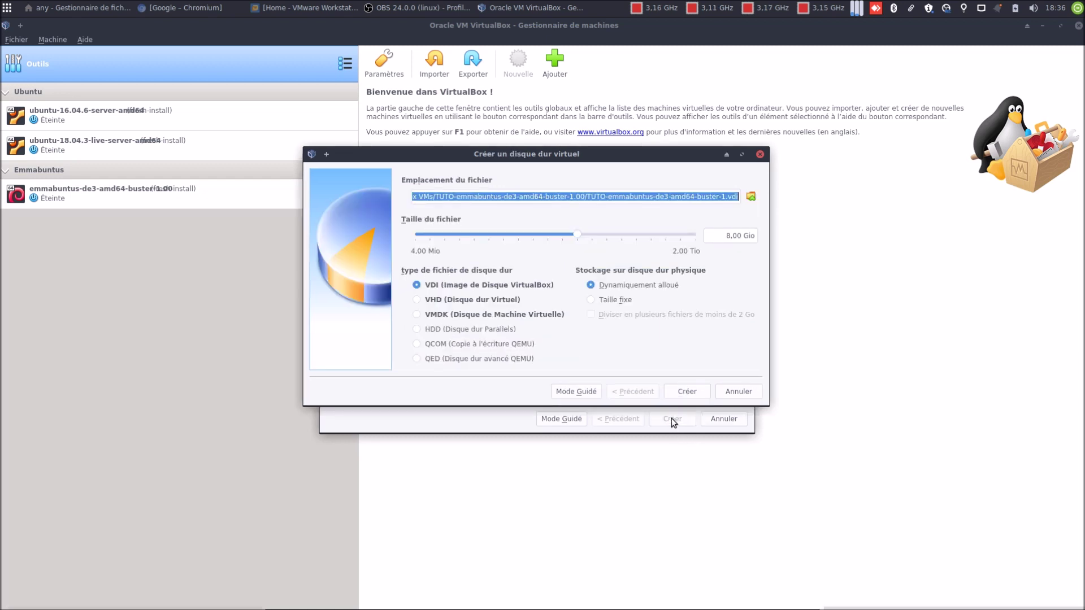
Set the virtual hard disk's file size to 20,00 Gio
{"action": "left_click", "coordinate": [727, 235]}
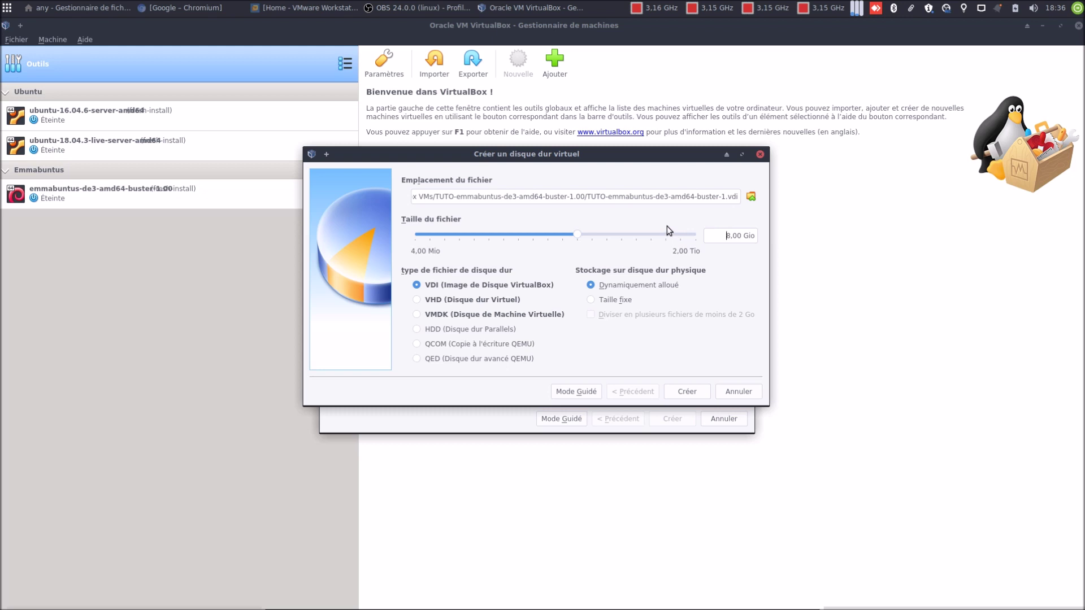
{"action": "key", "text": "Delete"}
{"action": "key", "text": "Delete"}
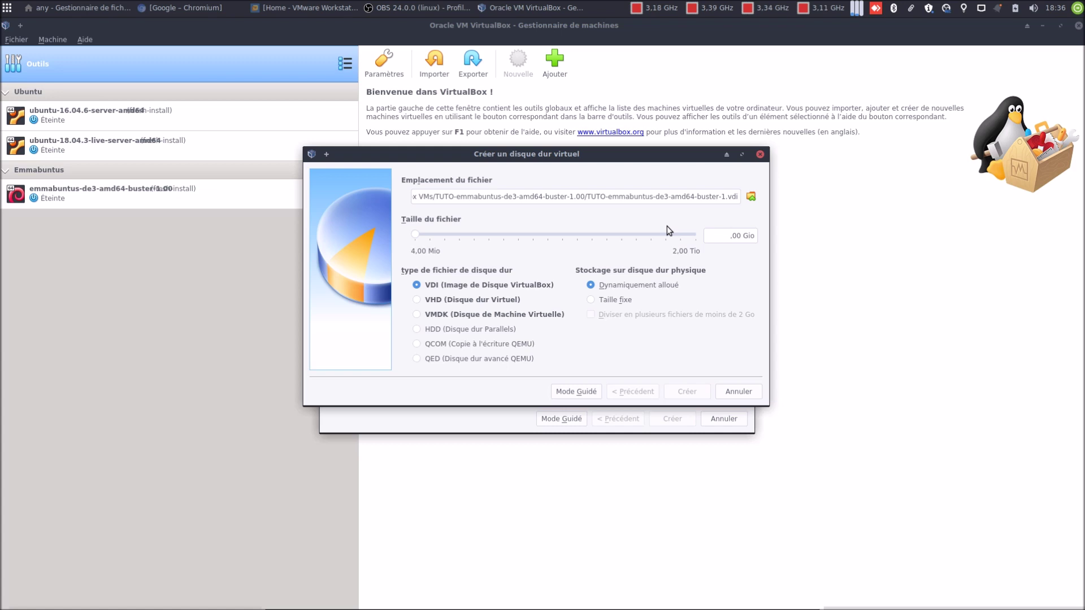
{"action": "type", "text": "20"}
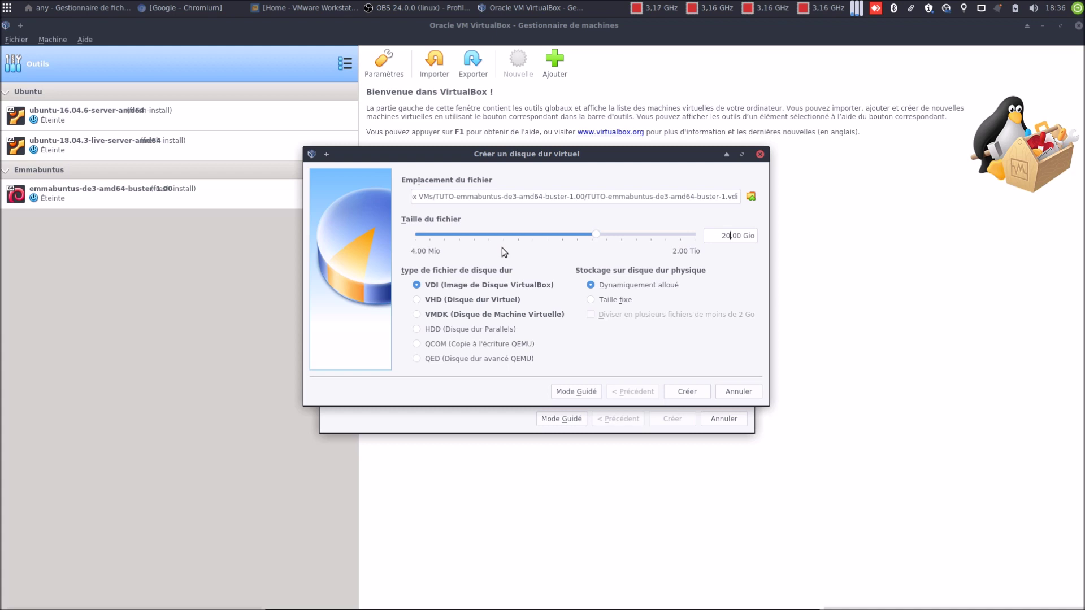
Try the VMDK disk file type with fixed-size storage (Taille fixe) for the virtual disk
{"action": "left_click", "coordinate": [425, 315]}
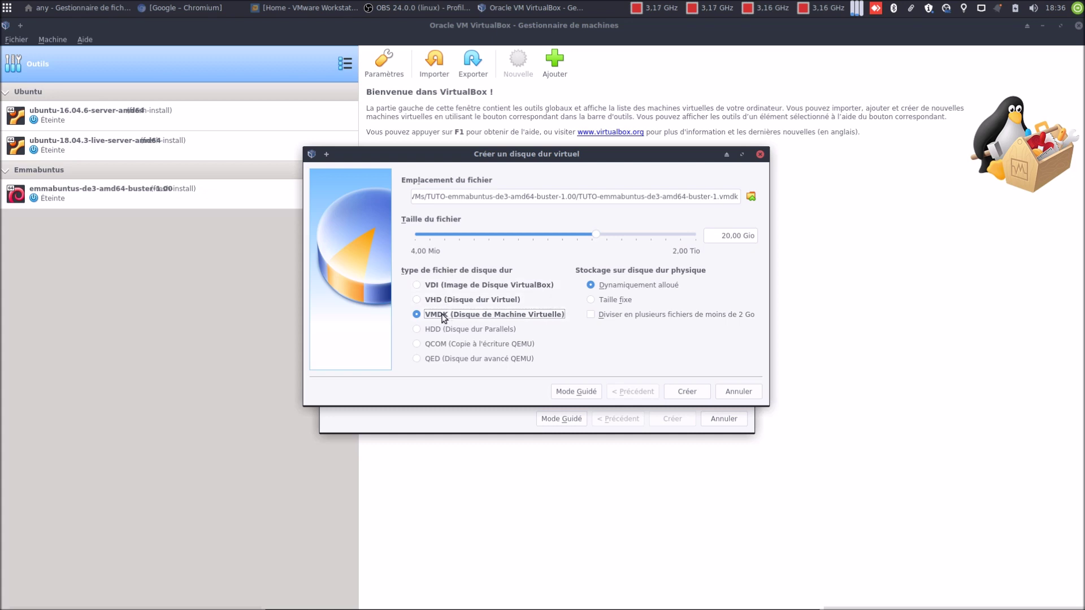
{"action": "left_click", "coordinate": [413, 284]}
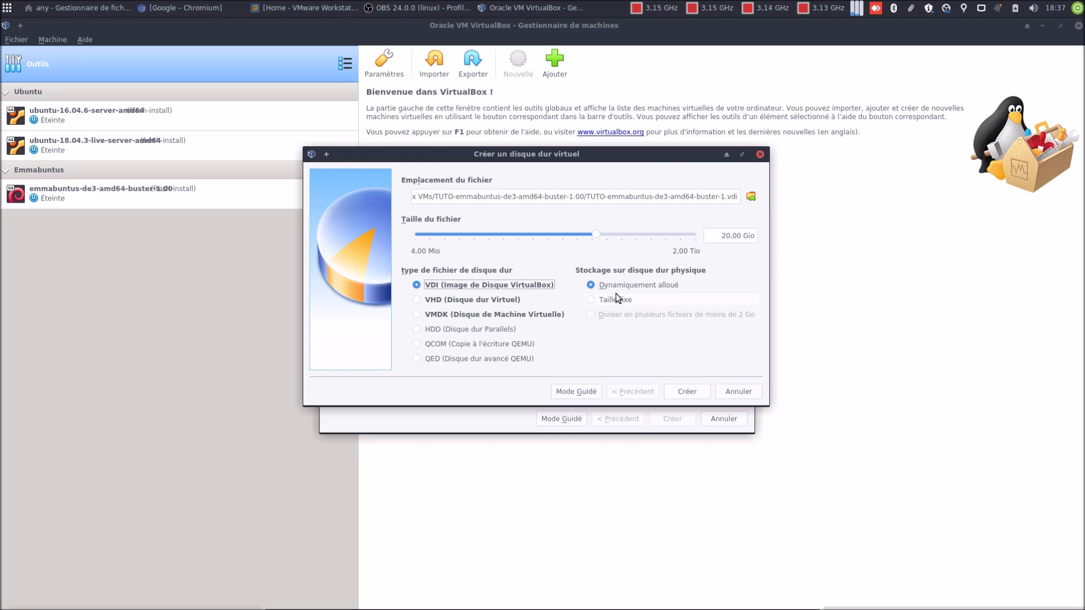
{"action": "left_click", "coordinate": [435, 314]}
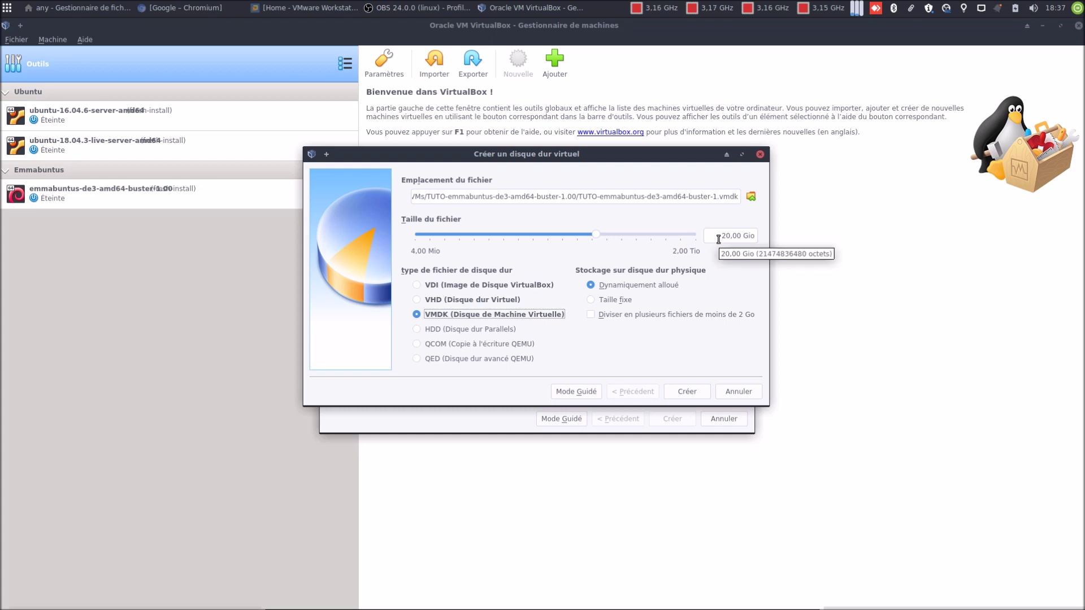
{"action": "left_click", "coordinate": [623, 302]}
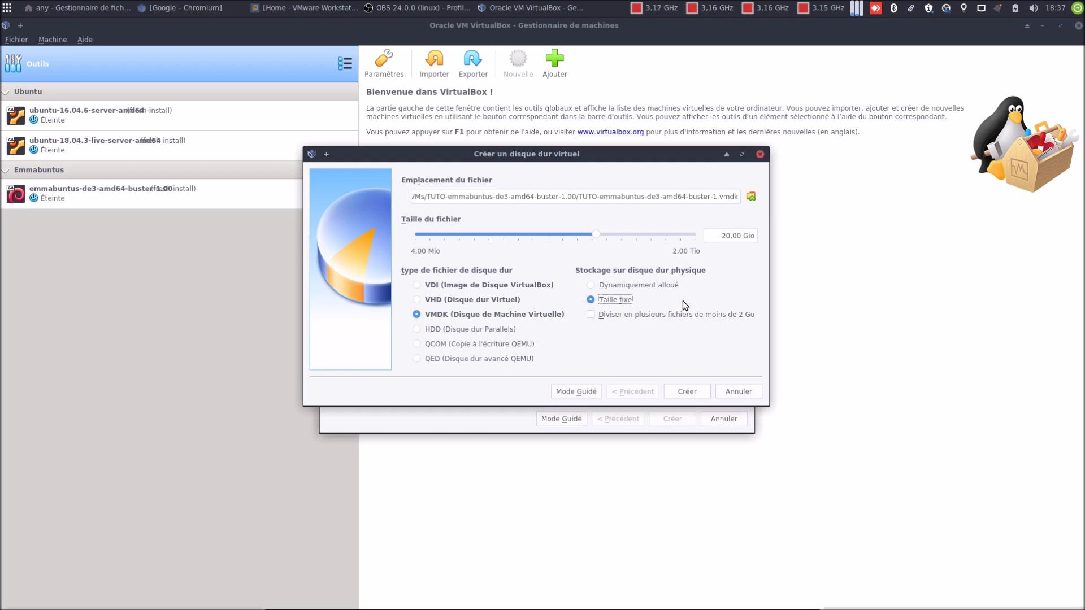
{"action": "left_click", "coordinate": [643, 283]}
{"action": "left_click", "coordinate": [624, 301]}
Try a disk size of 100,00 Gio and toggle the option for splitting the disk into files under 2 Go on and off
{"action": "left_click", "coordinate": [715, 241]}
{"action": "key", "text": "Delete"}
{"action": "key", "text": "Delete"}
{"action": "key", "text": "Delete"}
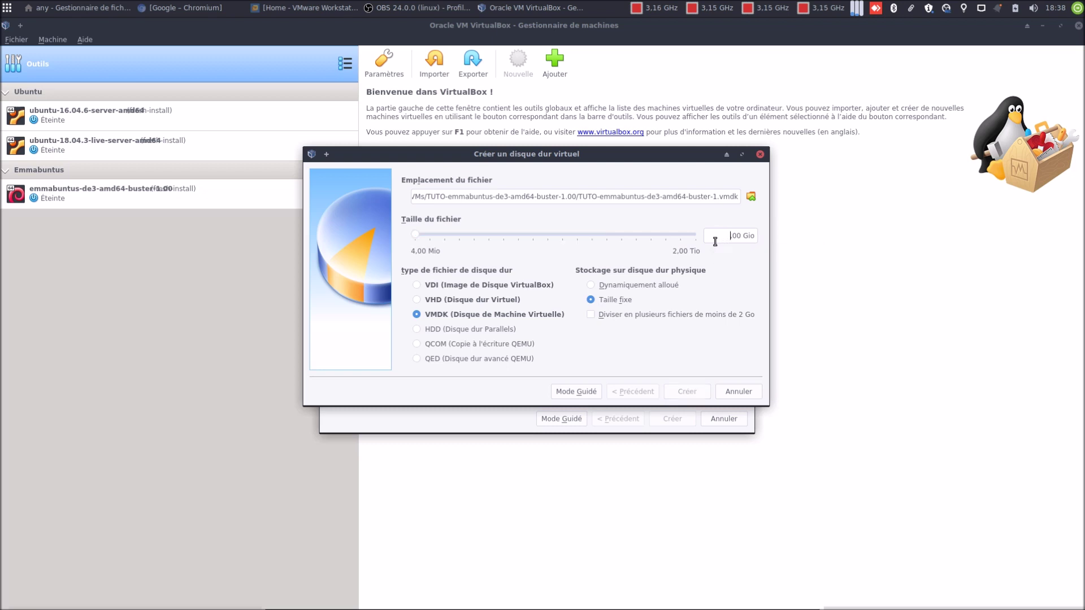
{"action": "type", "text": "100"}
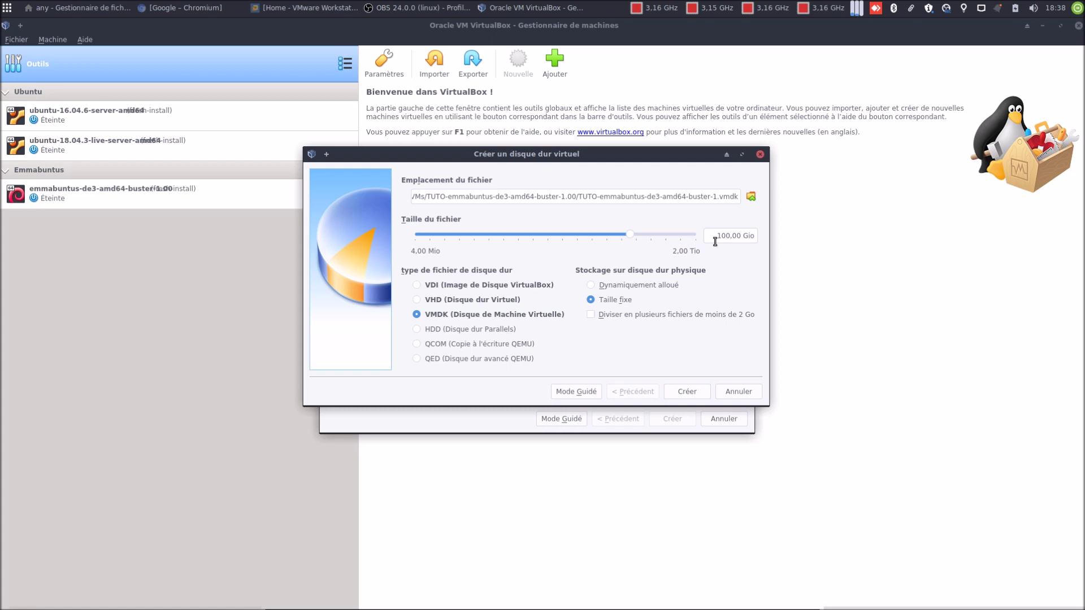
{"action": "left_click", "coordinate": [611, 316]}
{"action": "left_click", "coordinate": [612, 316]}
Set the virtual disk to VDI, dynamically allocated, with a size of 20,00 Gio, and create it
{"action": "left_click", "coordinate": [455, 285]}
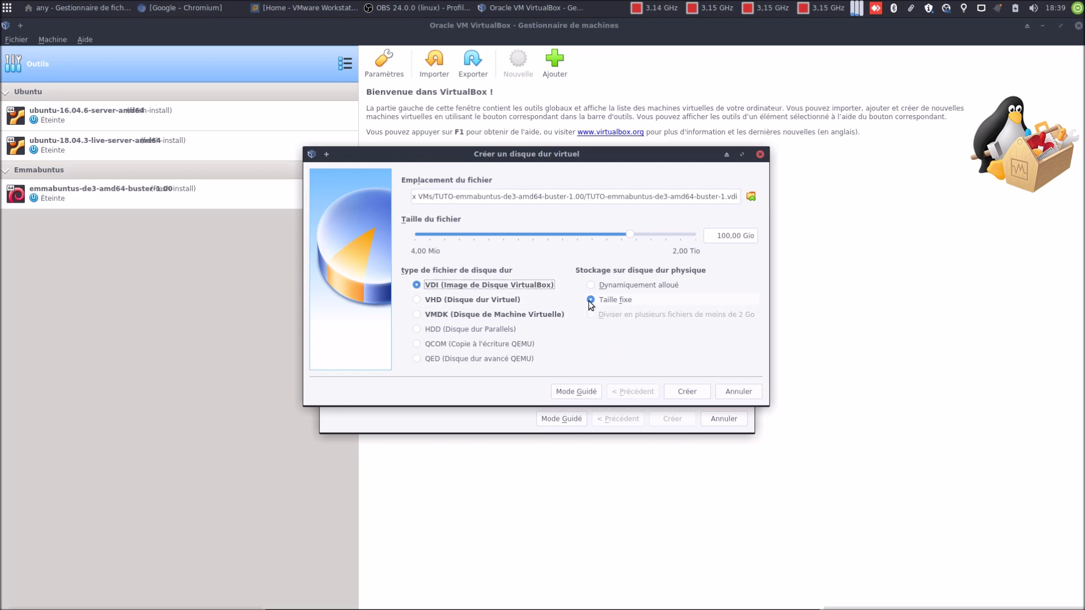
{"action": "left_click", "coordinate": [608, 287]}
{"action": "left_click", "coordinate": [709, 236]}
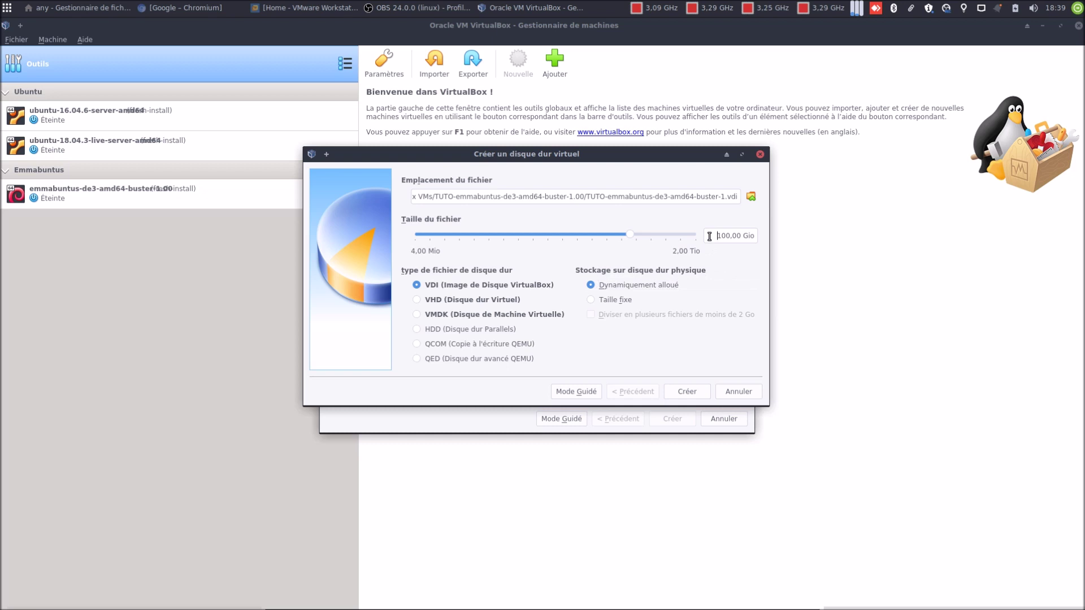
{"action": "key", "text": "Delete"}
{"action": "key", "text": "Delete"}
{"action": "key", "text": "Delete"}
{"action": "key", "text": "Delete"}
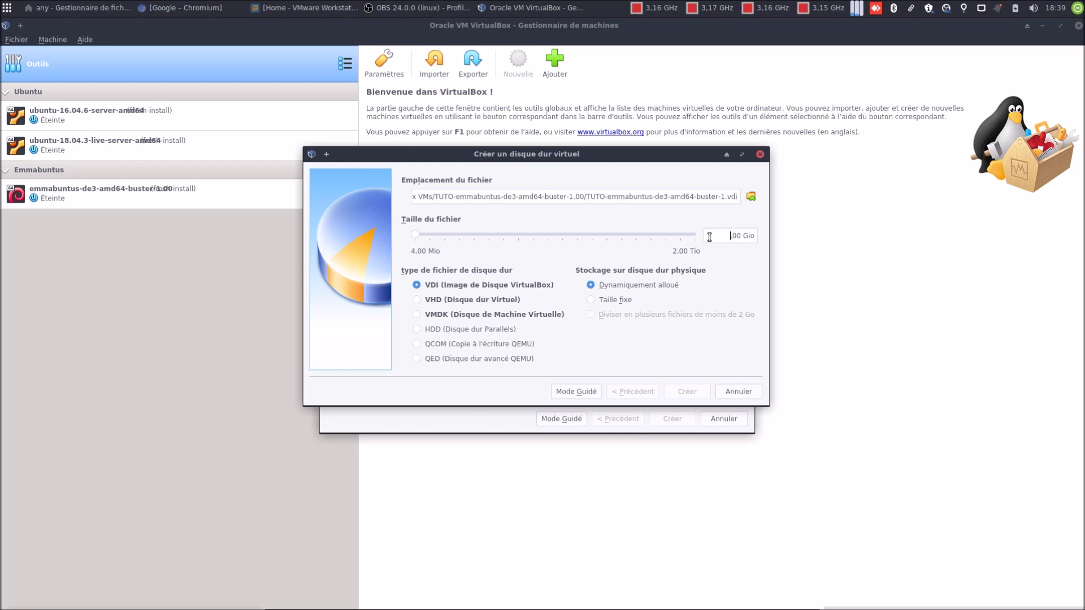
{"action": "type", "text": "20,"}
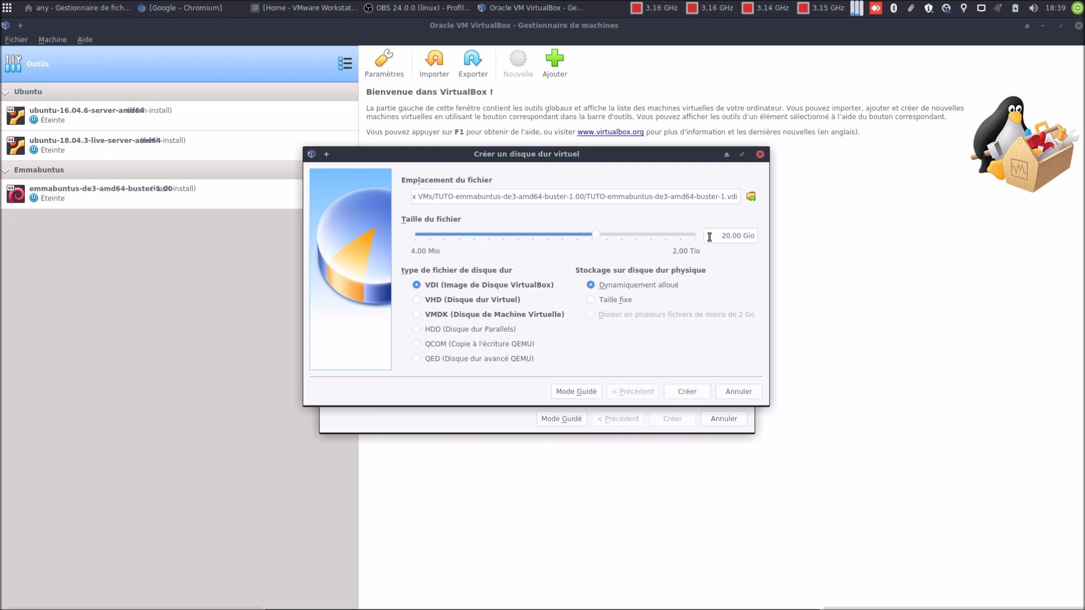
{"action": "left_click", "coordinate": [678, 395]}
In the new machine's advanced general settings, set both the shared clipboard and drag-and-drop to Bidirectionnel
{"action": "left_click", "coordinate": [585, 63]}
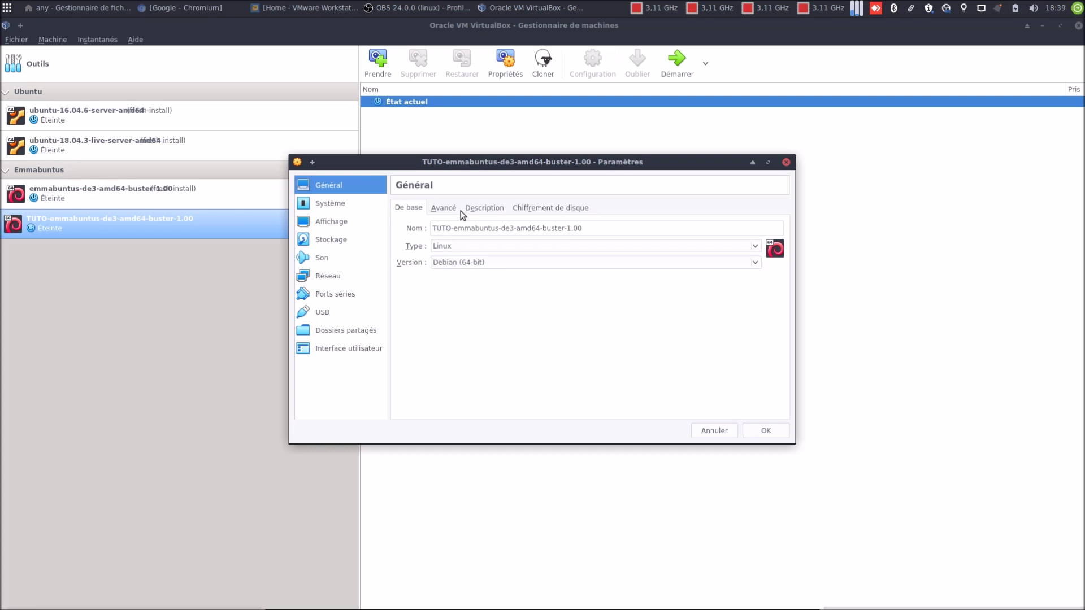
{"action": "left_click", "coordinate": [457, 212]}
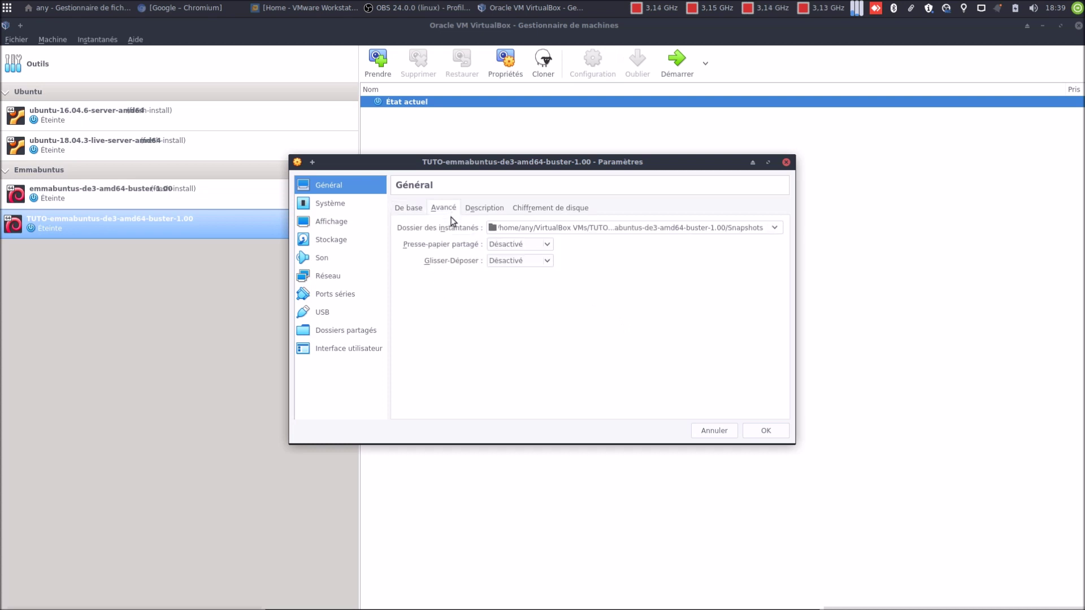
{"action": "left_click", "coordinate": [498, 246]}
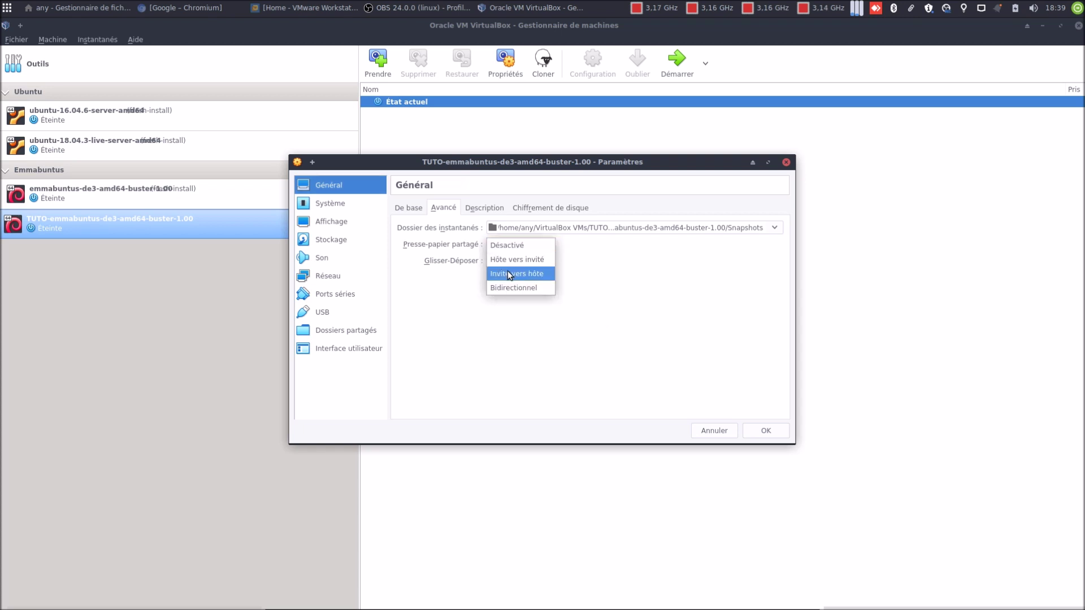
{"action": "left_click", "coordinate": [515, 287]}
{"action": "left_click", "coordinate": [510, 261]}
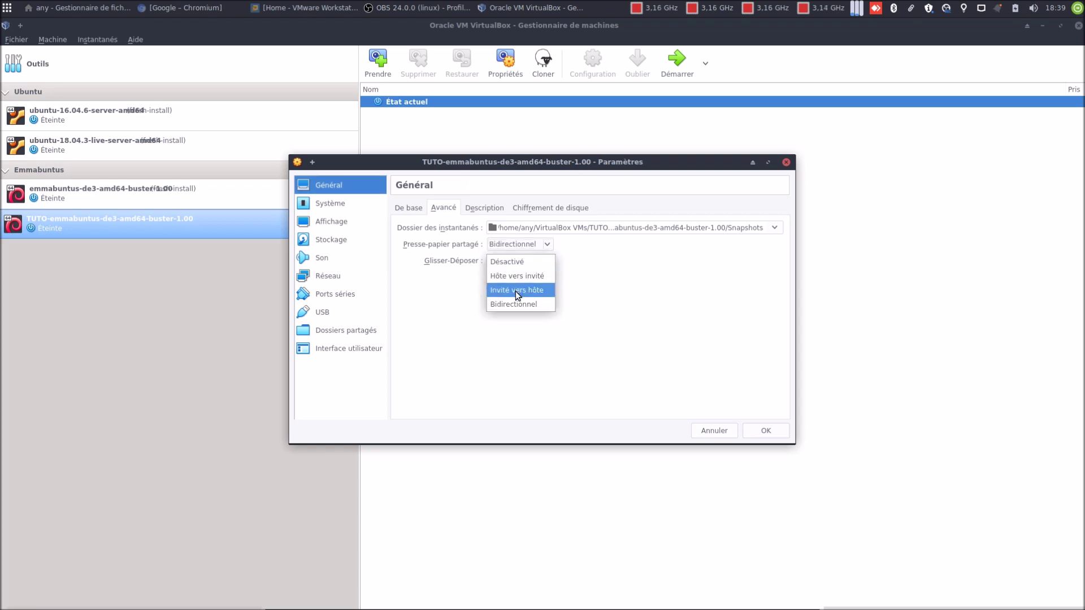
{"action": "left_click", "coordinate": [521, 304]}
Enter "bbl : blabla" as the machine's description and view its disk encryption settings
{"action": "left_click", "coordinate": [486, 209]}
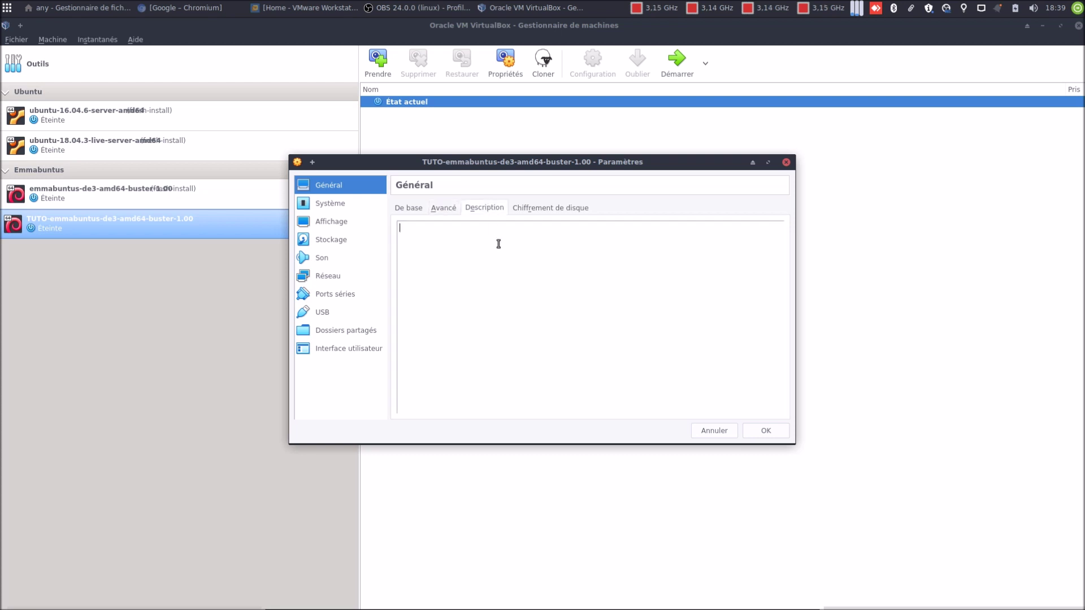
{"action": "type", "text": "bbl : blabla"}
{"action": "left_click", "coordinate": [530, 208]}
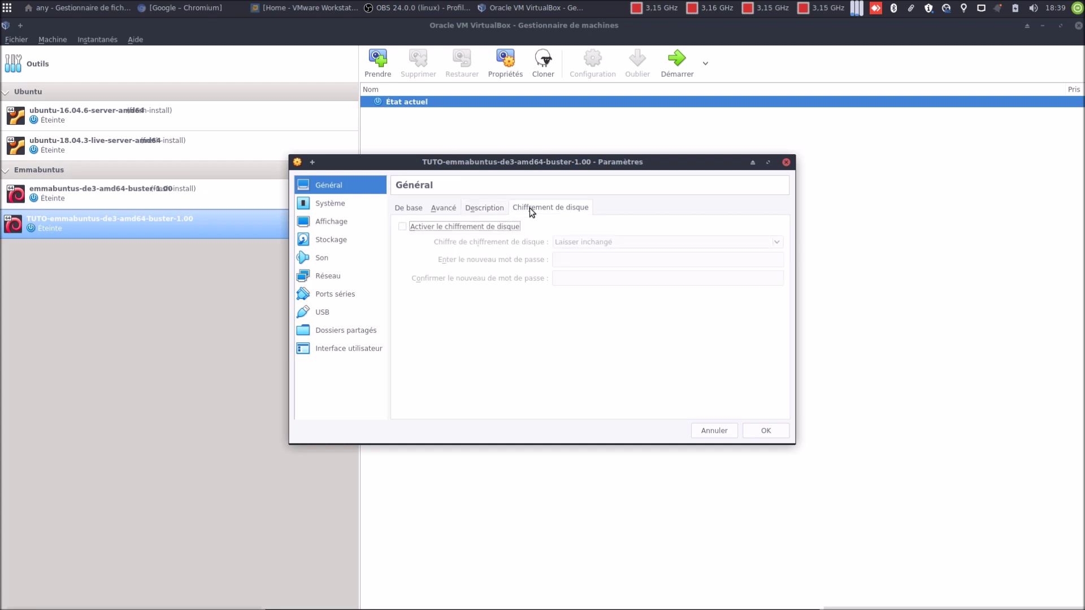
Exclude the floppy drive (Disquette) from the boot order in the machine's system settings
{"action": "left_click", "coordinate": [400, 210]}
{"action": "left_click", "coordinate": [342, 205]}
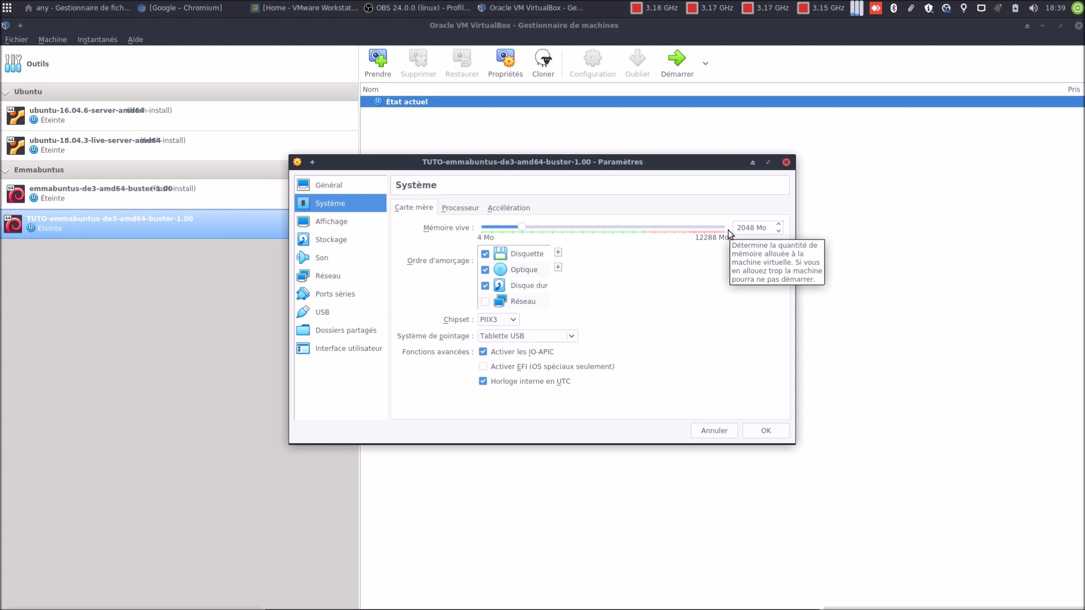
{"action": "left_click", "coordinate": [485, 254]}
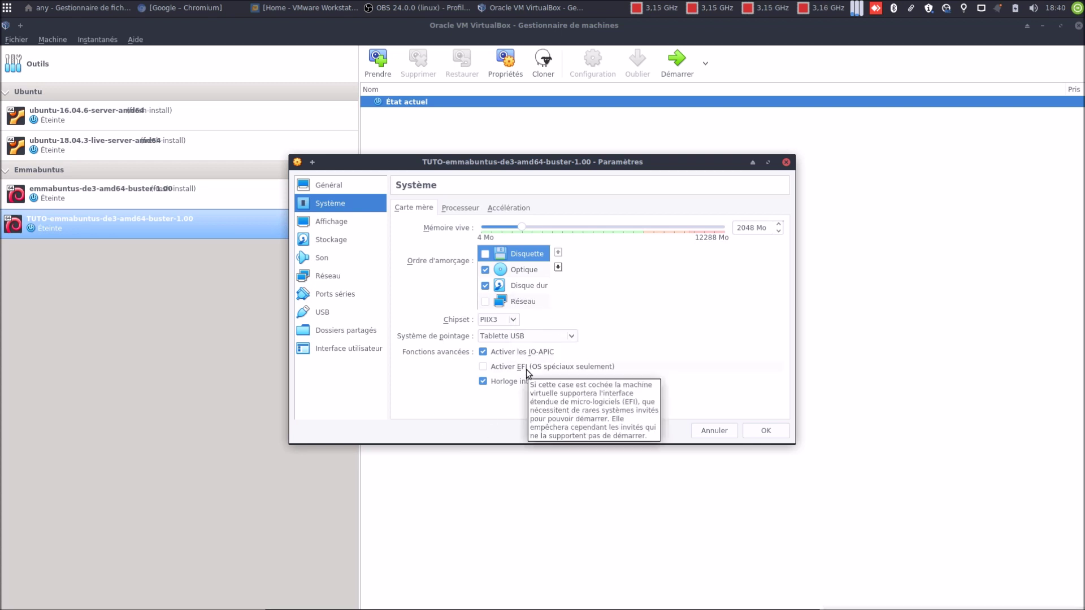
Allocate 2 processors to the virtual machine and enable PAE/NX
{"action": "left_click", "coordinate": [459, 210]}
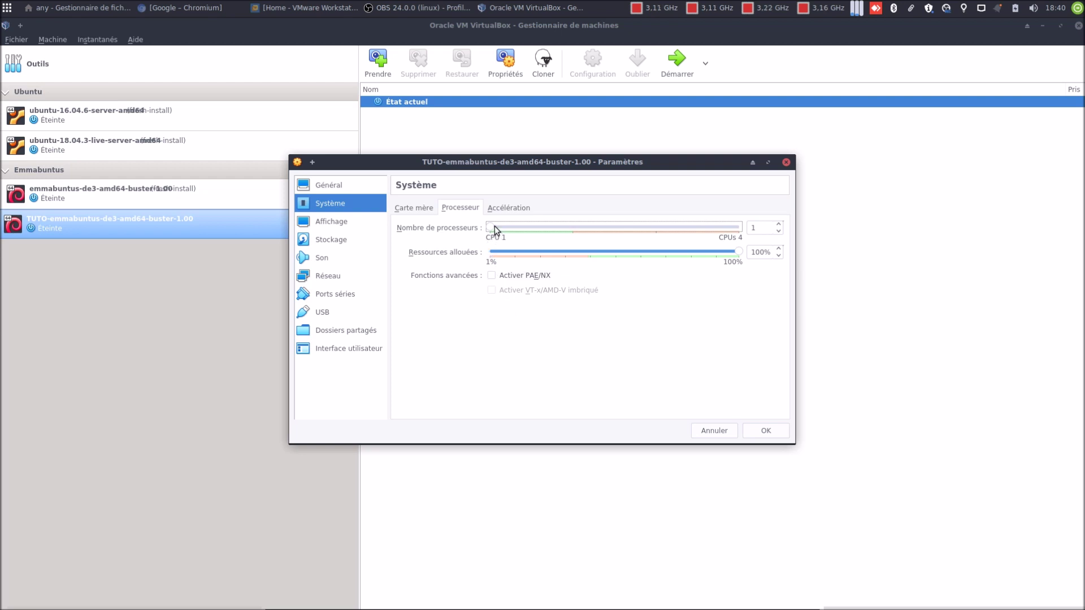
{"action": "left_click_drag", "start_coordinate": [491, 227], "coordinate": [572, 227]}
{"action": "left_click", "coordinate": [517, 277]}
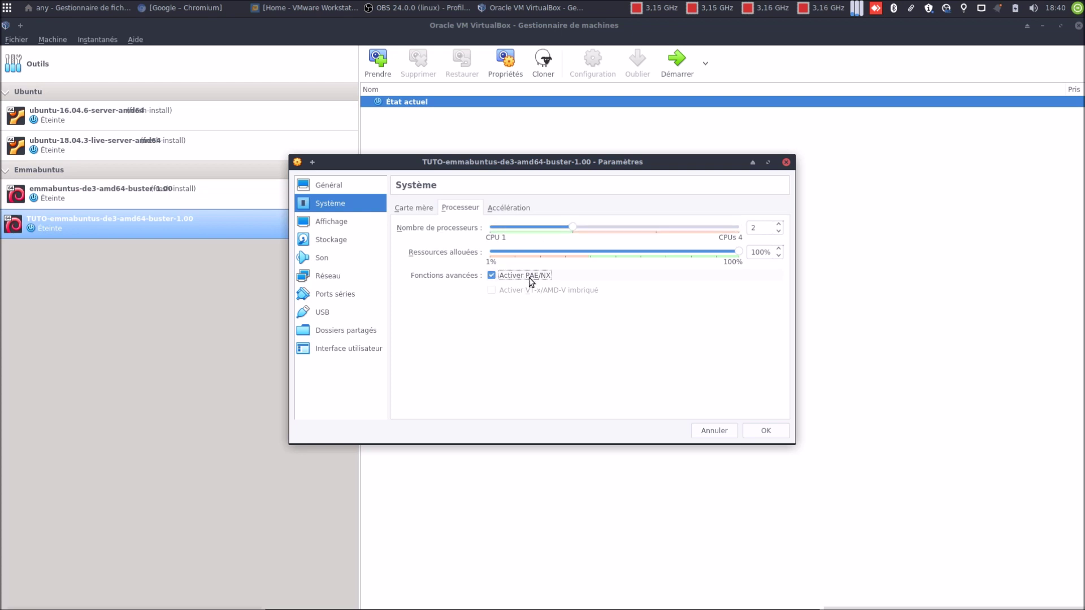
Review the machine's acceleration settings and the available paravirtualization interfaces, keeping Par défaut
{"action": "left_click", "coordinate": [509, 208]}
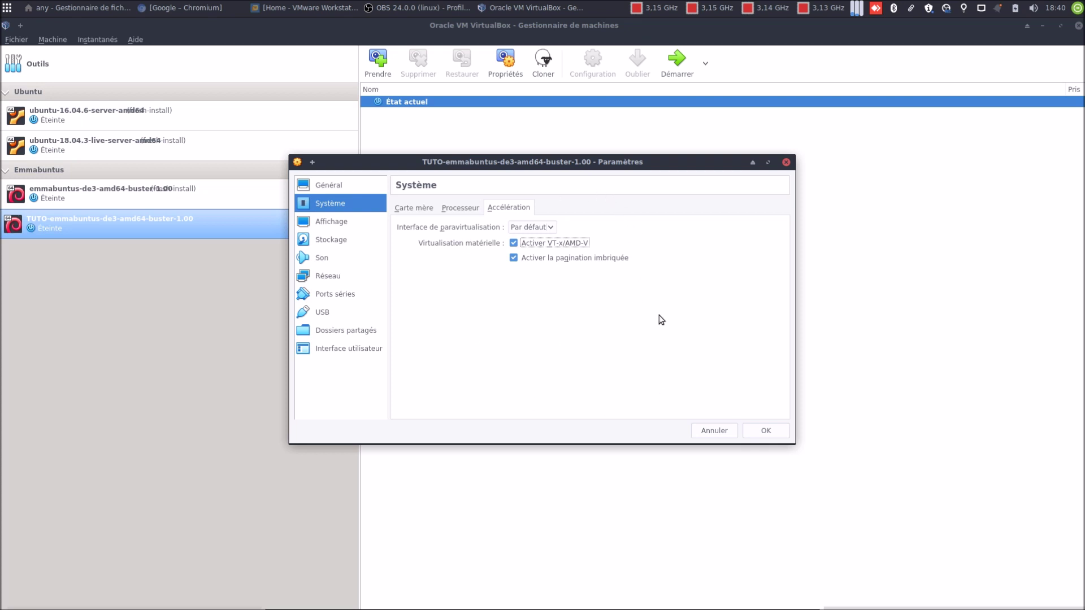
{"action": "left_click", "coordinate": [525, 228]}
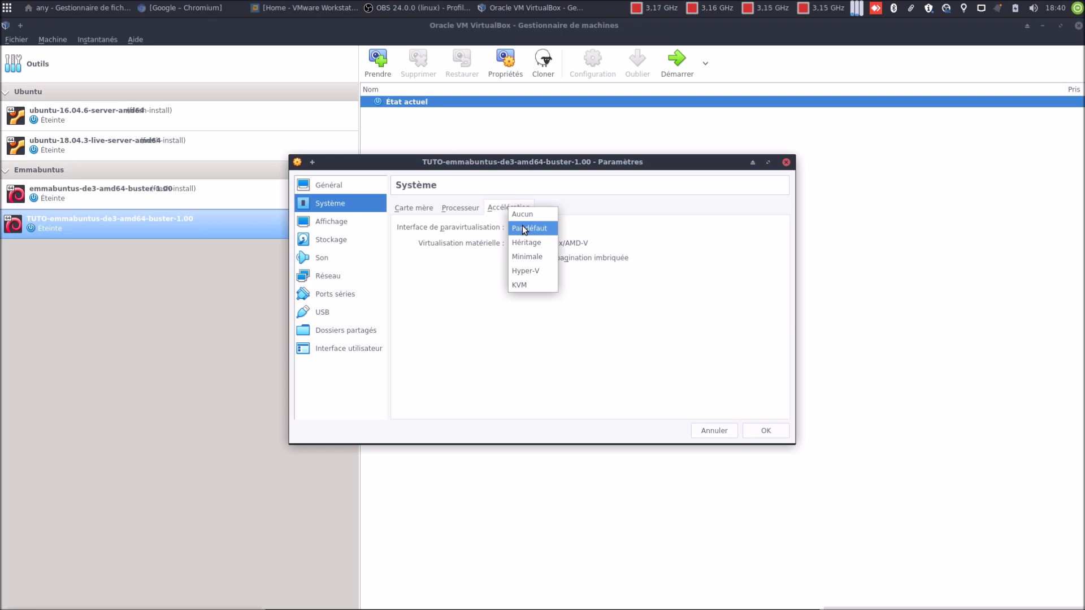
{"action": "left_click", "coordinate": [525, 228]}
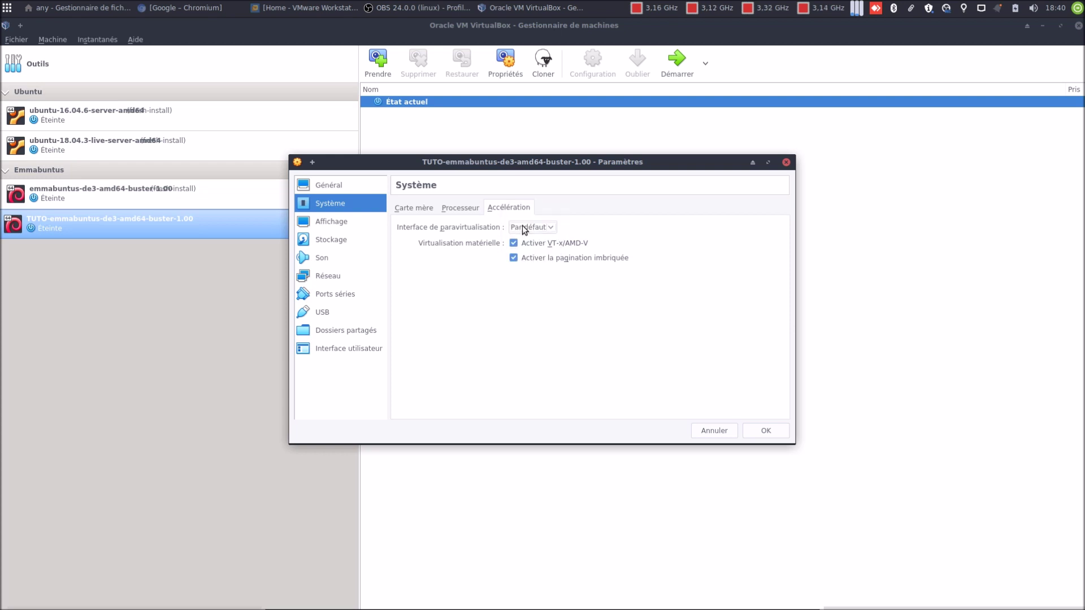
{"action": "left_click", "coordinate": [525, 229]}
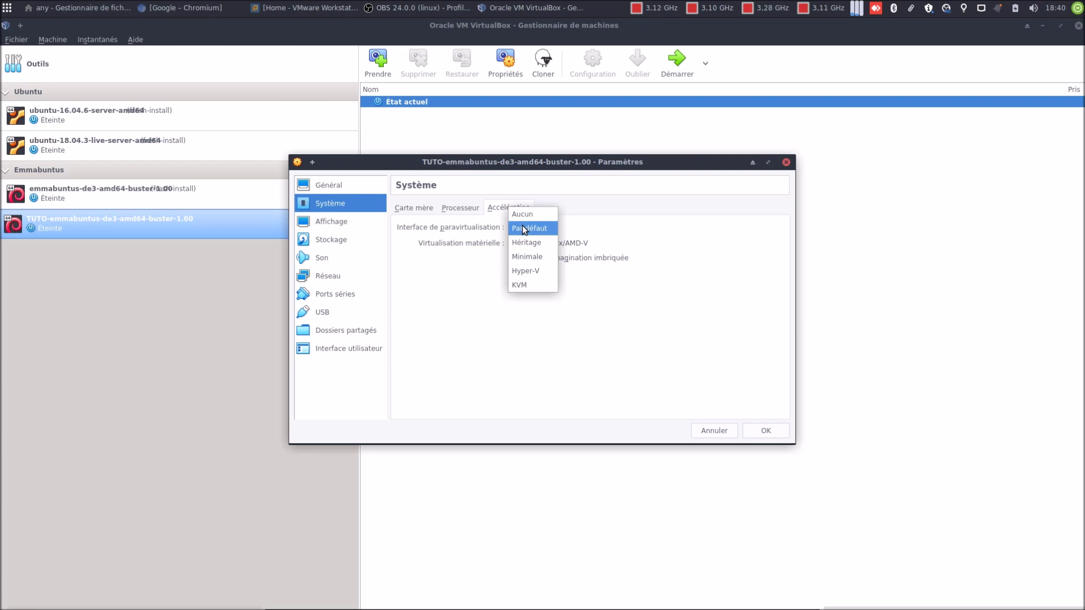
{"action": "left_click", "coordinate": [525, 229]}
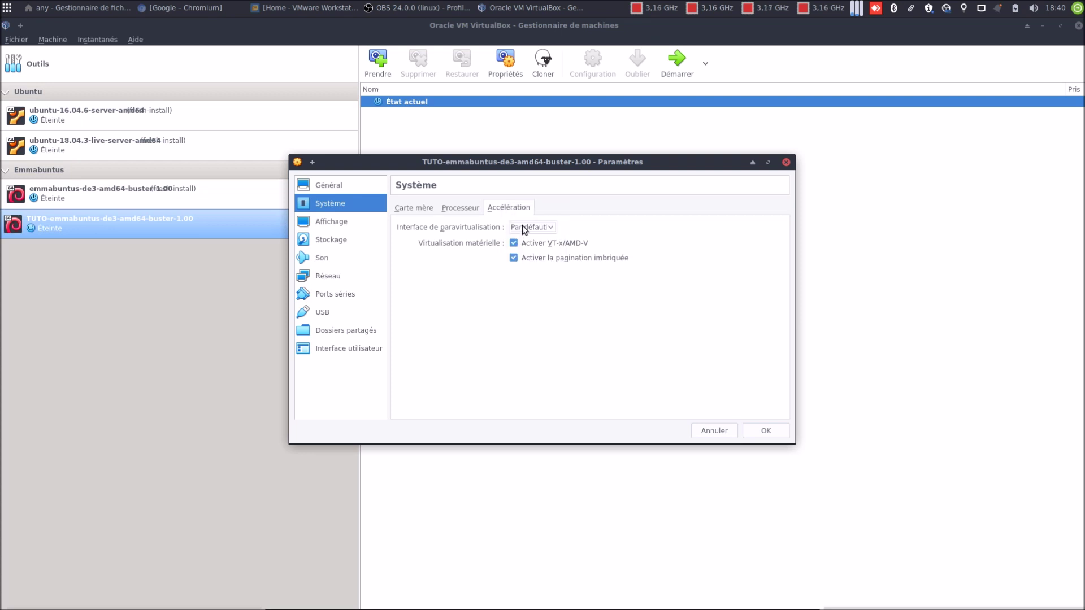
Set the machine's video memory to 64 Mo in its display settings
{"action": "left_click", "coordinate": [327, 220]}
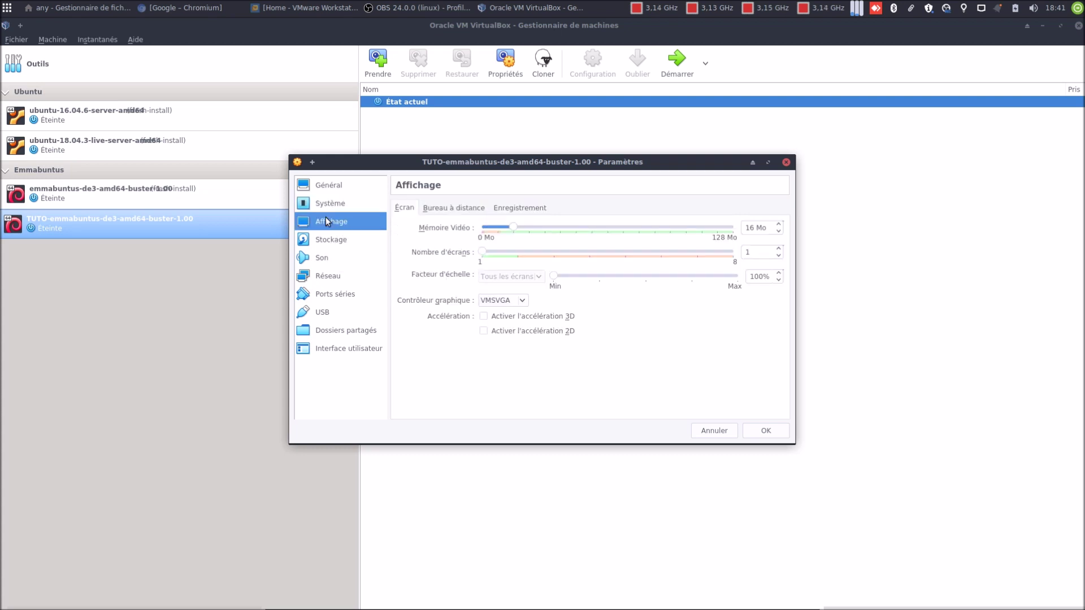
{"action": "double_click", "coordinate": [756, 230]}
{"action": "type", "text": "64"}
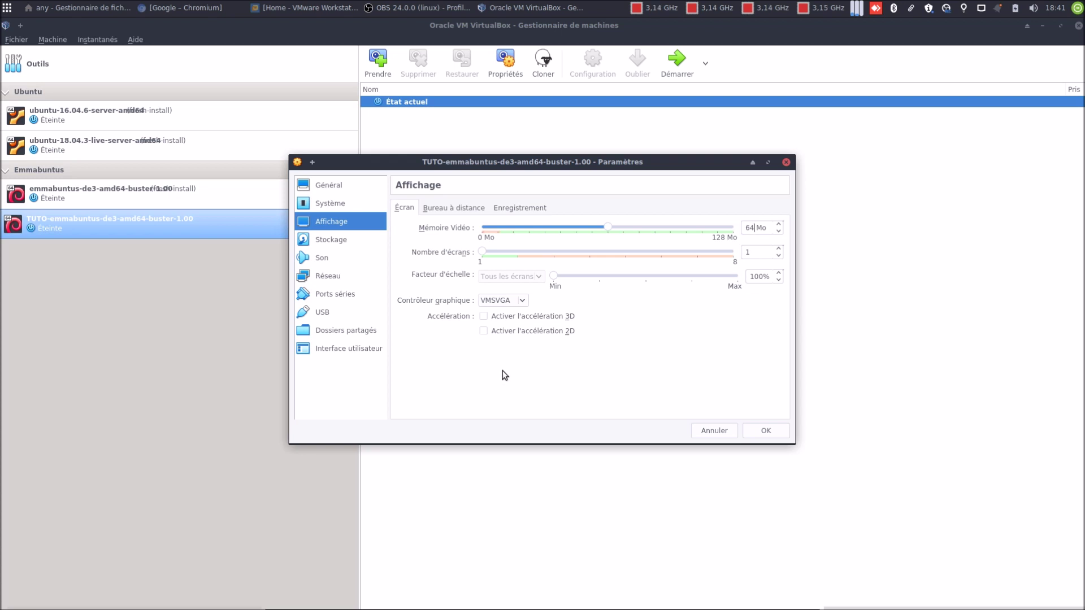
Review the advanced settings and available adapter types of network Interface 1, keeping Intel PRO/1000 MT Desktop (82540EM)
{"action": "left_click", "coordinate": [332, 278]}
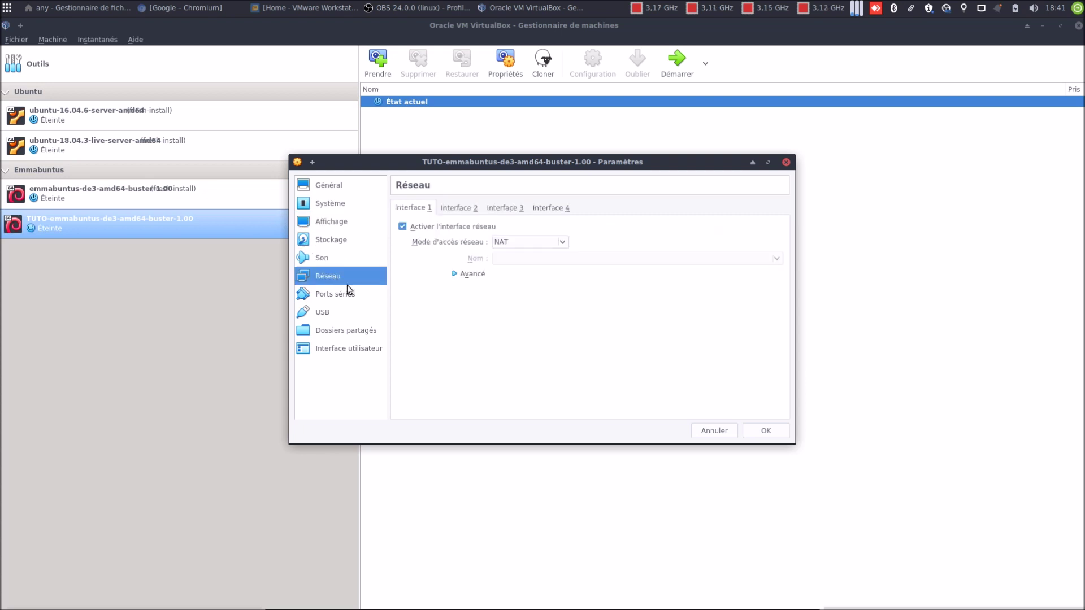
{"action": "left_click", "coordinate": [453, 275]}
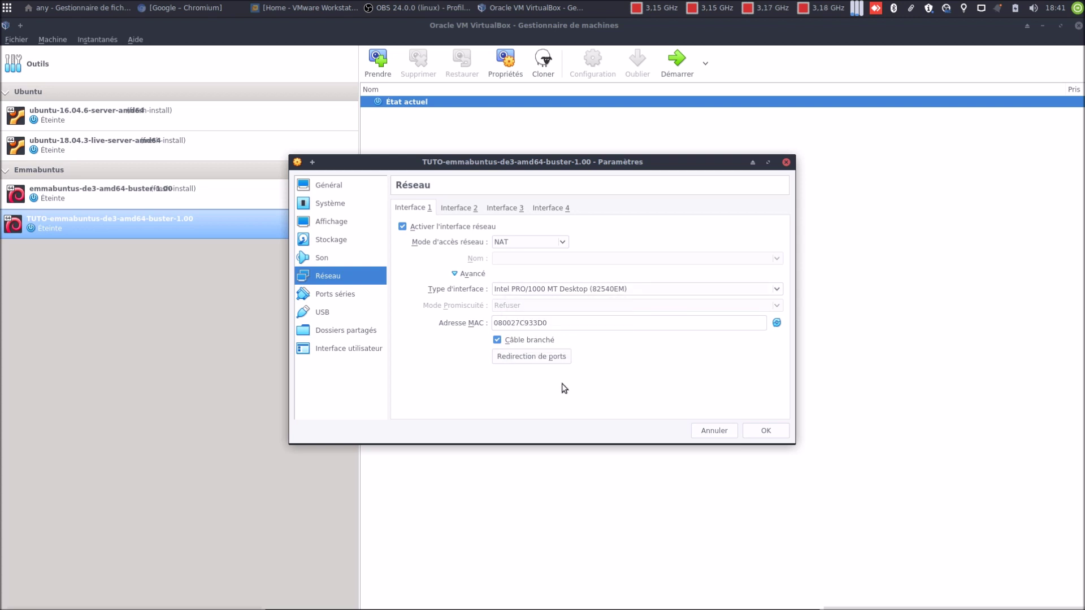
{"action": "left_click", "coordinate": [547, 292]}
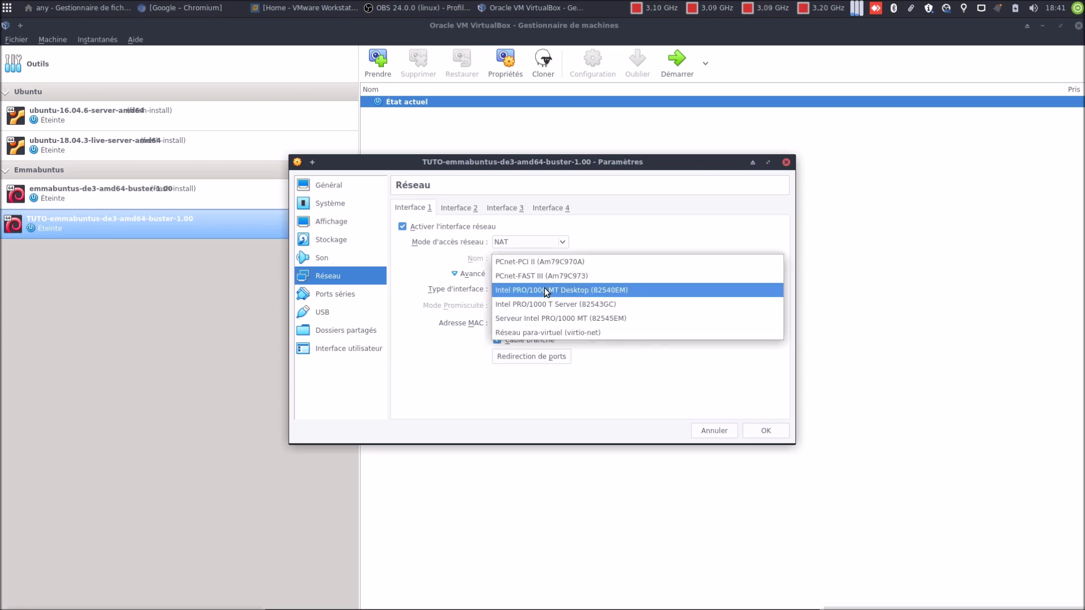
{"action": "left_click", "coordinate": [515, 295]}
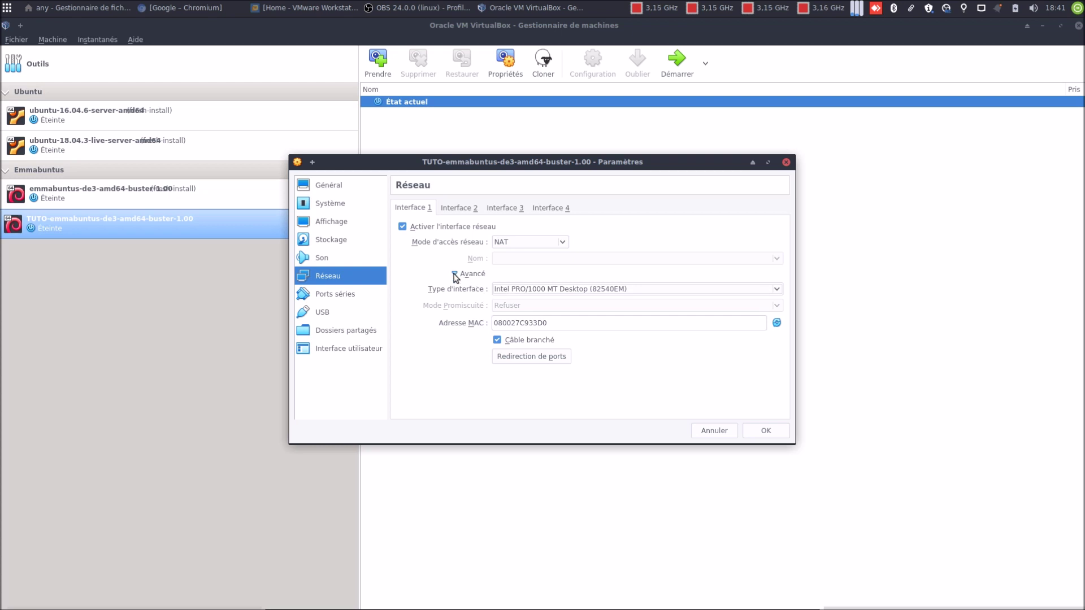
{"action": "left_click", "coordinate": [456, 274]}
Review the available graphics controllers, keeping VMSVGA, and examine the machine's remote desktop and recording settings
{"action": "left_click", "coordinate": [324, 221]}
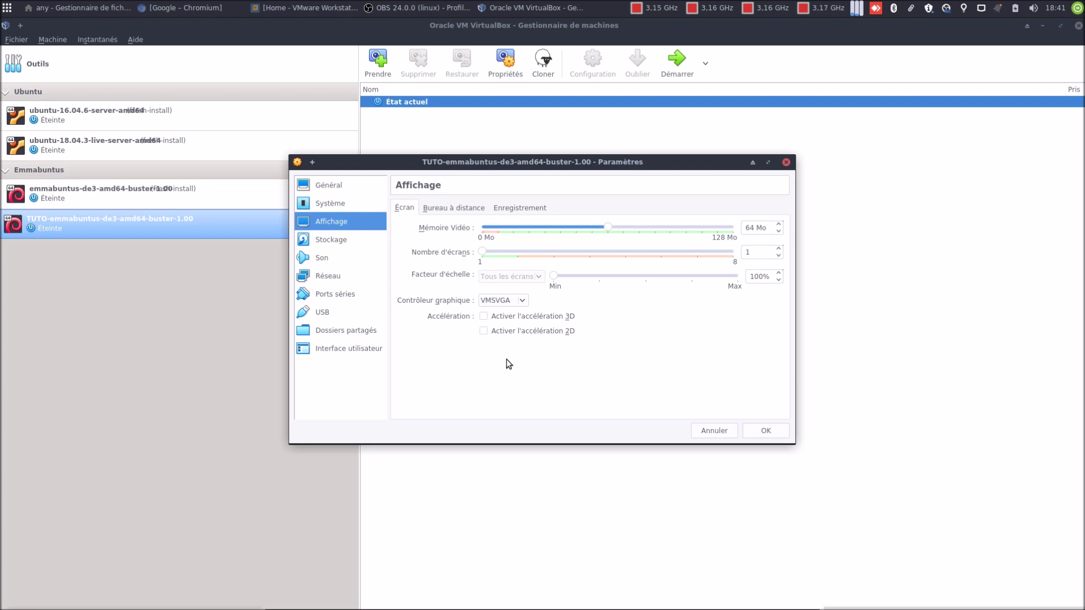
{"action": "left_click", "coordinate": [521, 301]}
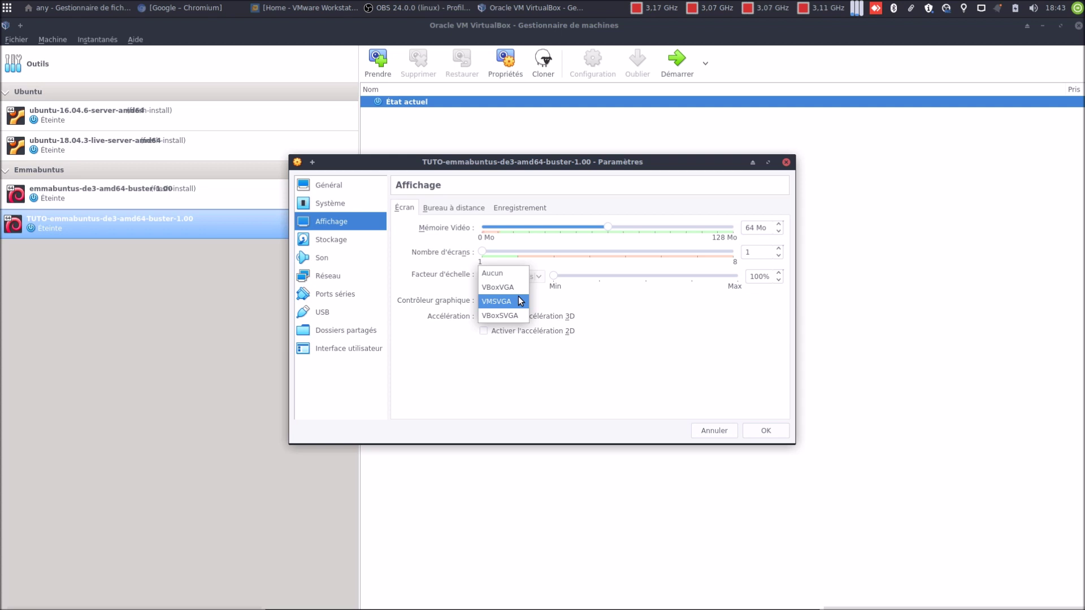
{"action": "left_click", "coordinate": [519, 301]}
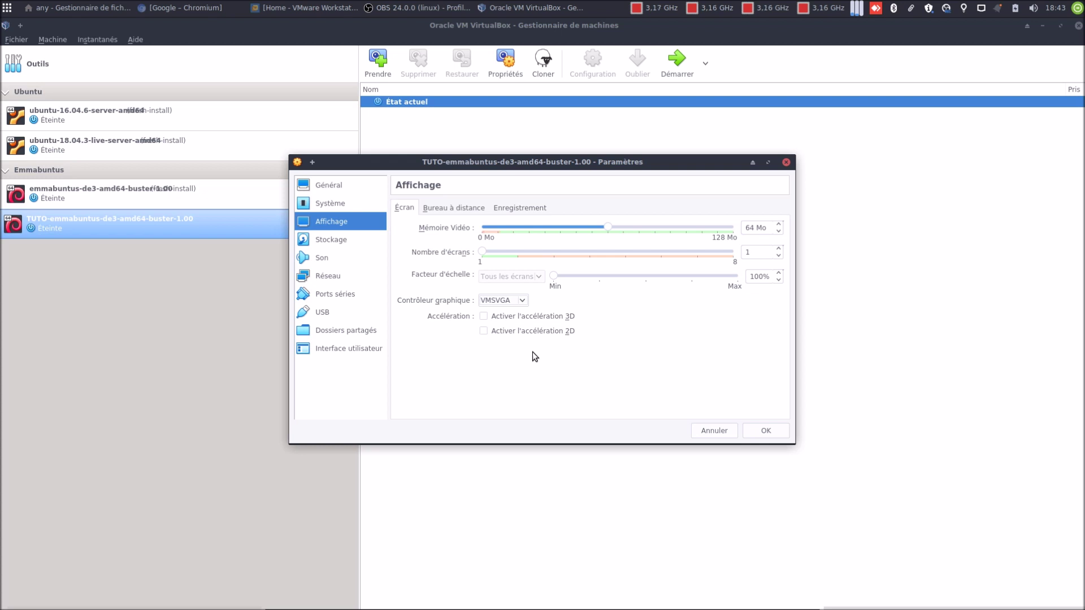
{"action": "left_click", "coordinate": [481, 209]}
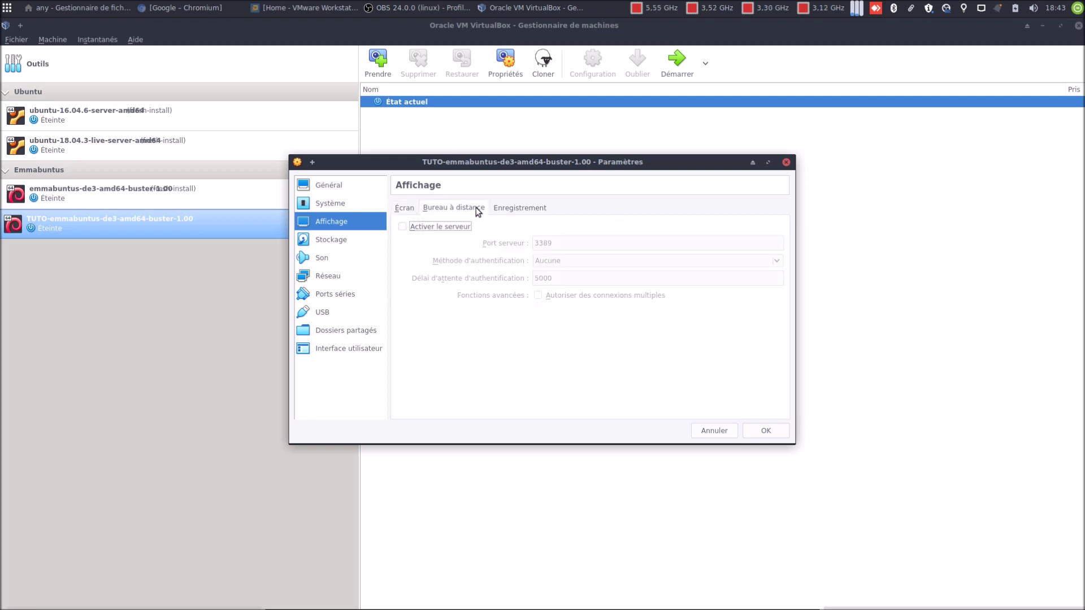
{"action": "left_click", "coordinate": [504, 208]}
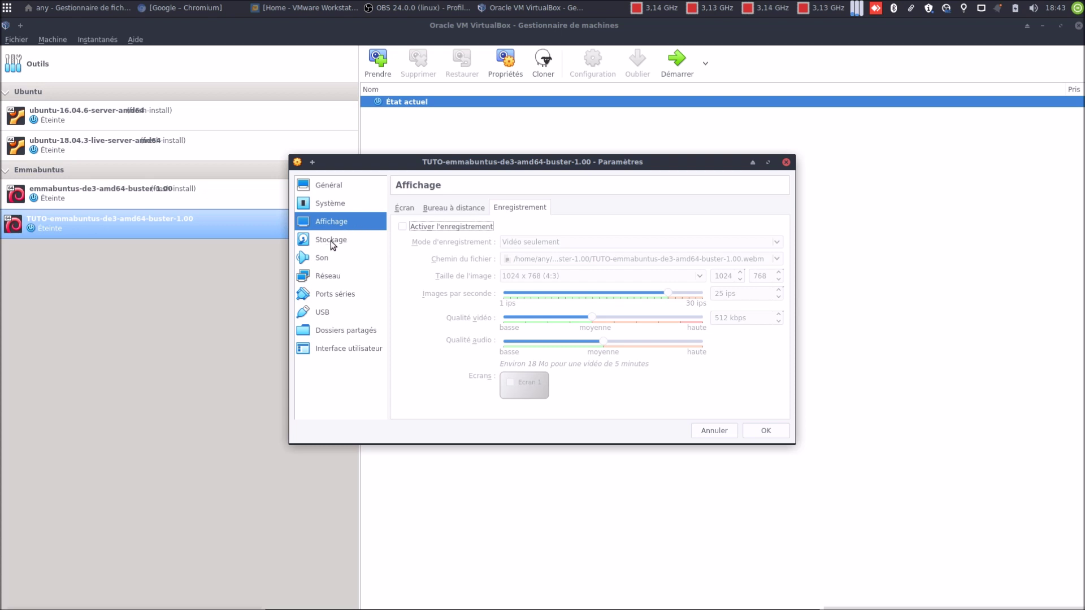
{"action": "left_click", "coordinate": [453, 208]}
{"action": "left_click", "coordinate": [405, 208]}
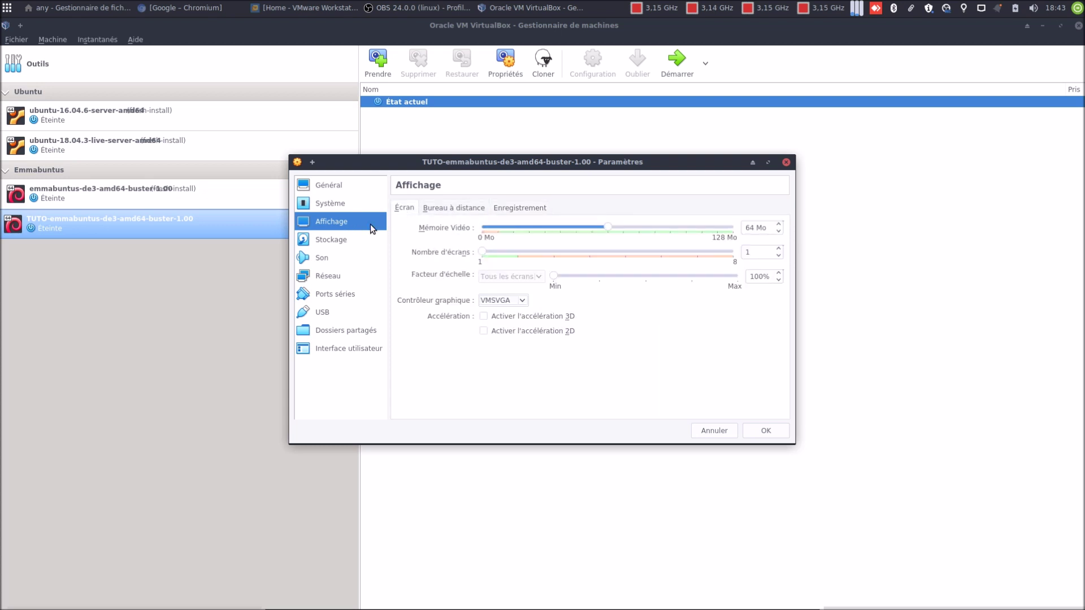
Insert the emmabuntus-de3-amd64-buster ISO image into the empty optical drive of the IDE controller
{"action": "left_click", "coordinate": [343, 237]}
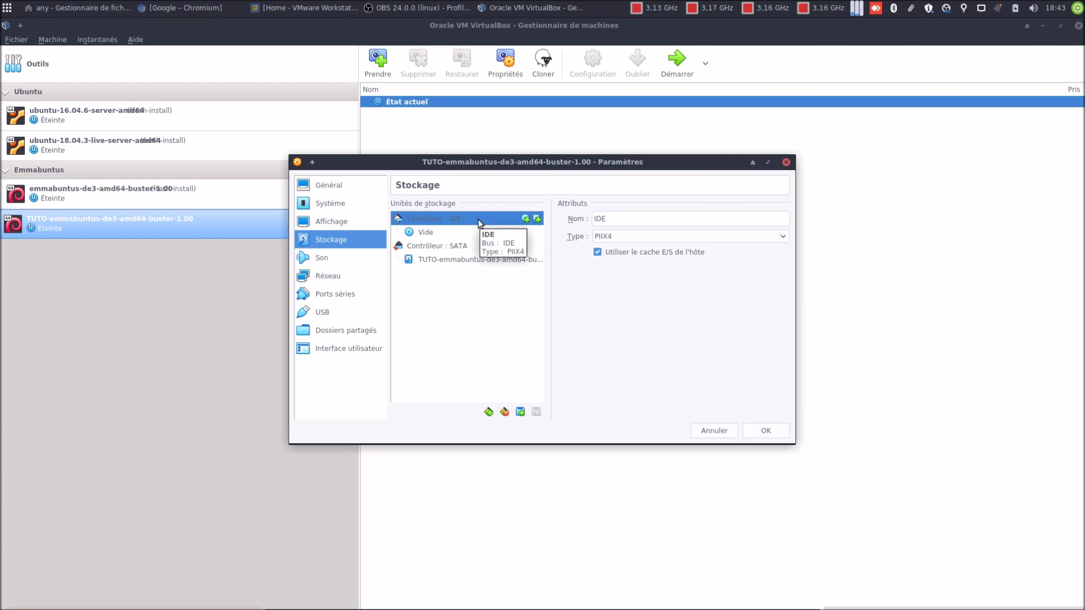
{"action": "left_click", "coordinate": [446, 233]}
{"action": "left_click", "coordinate": [781, 219]}
{"action": "left_click", "coordinate": [803, 225]}
{"action": "double_click", "coordinate": [491, 219]}
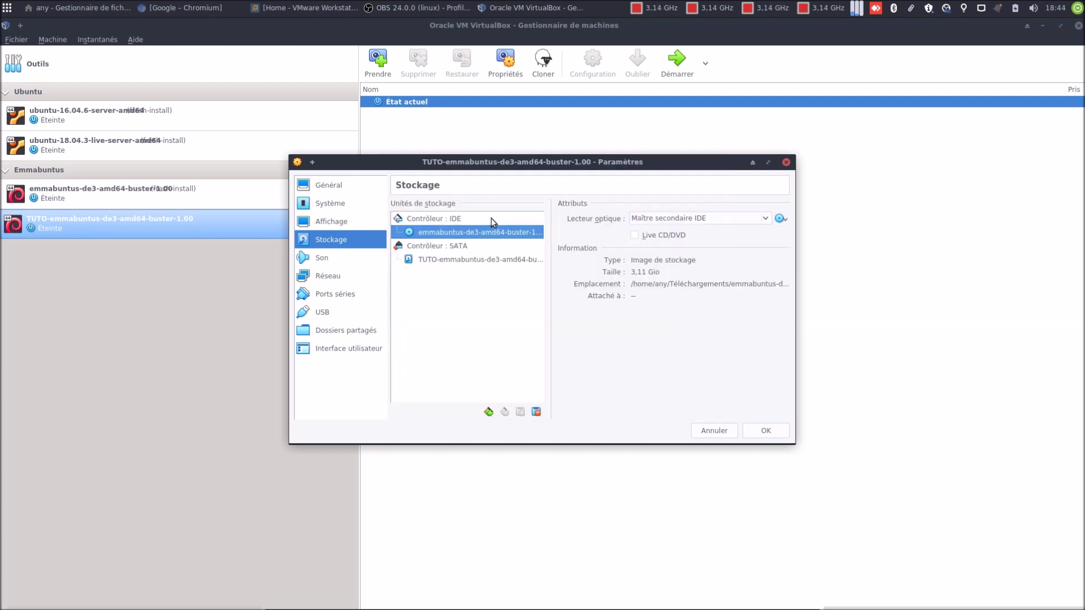
Enable the host I/O cache on the SATA controller and mark its virtual disk as a solid-state drive
{"action": "left_click", "coordinate": [446, 247]}
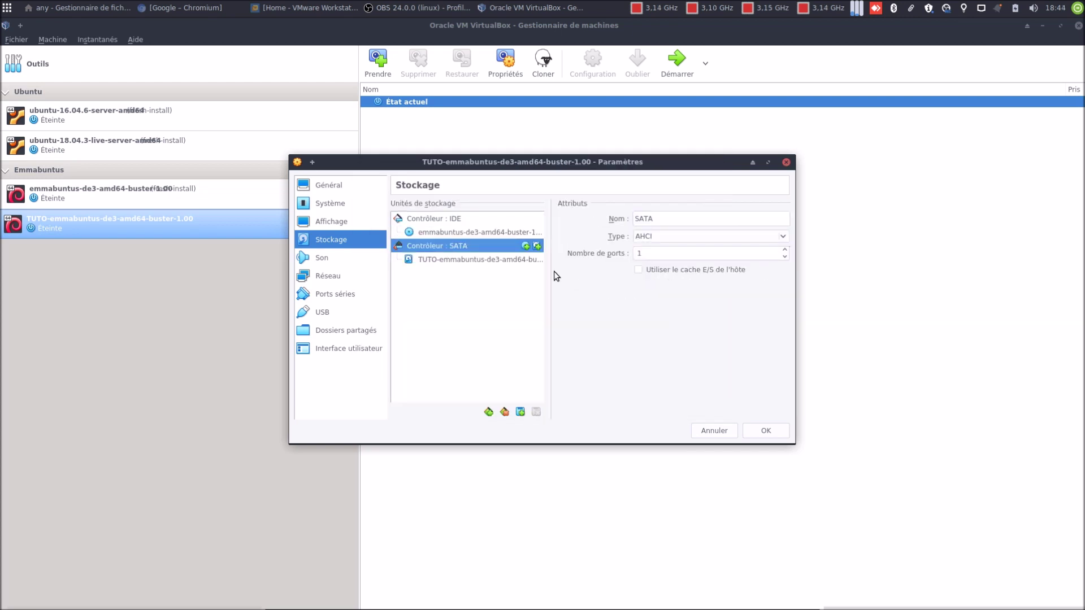
{"action": "left_click", "coordinate": [640, 271]}
{"action": "left_click", "coordinate": [458, 260]}
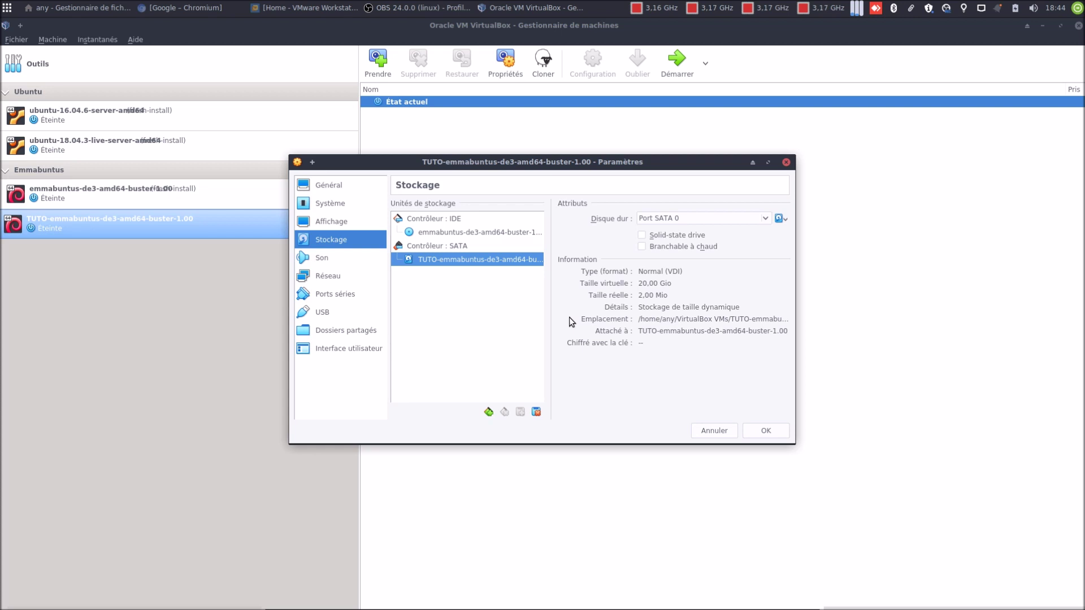
{"action": "left_click", "coordinate": [642, 236]}
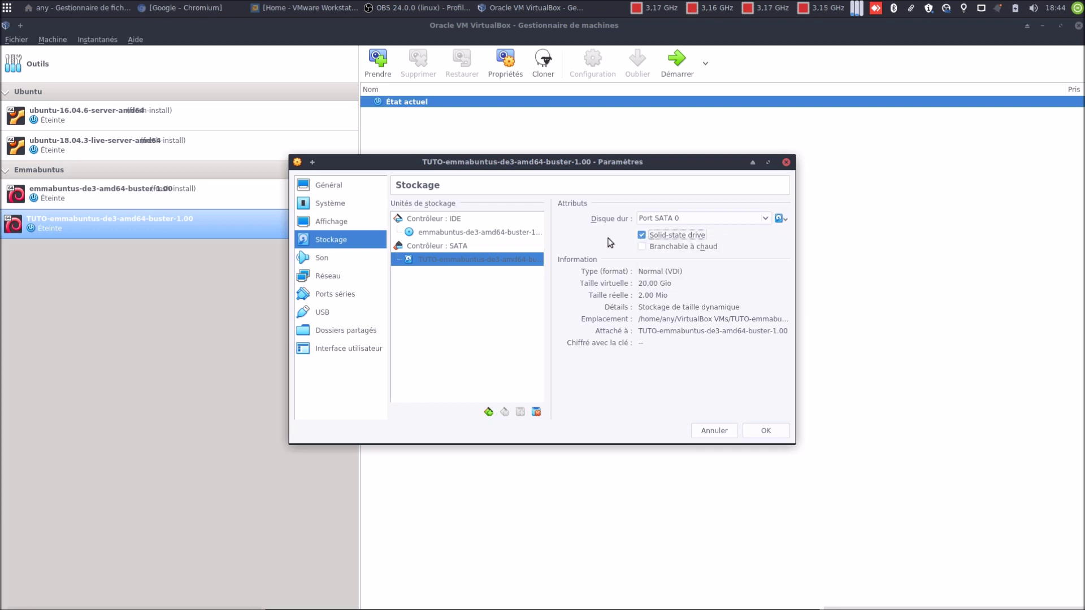
Set the machine's audio controller to Intel Audio HD and check the description of the audio input option
{"action": "left_click", "coordinate": [346, 258]}
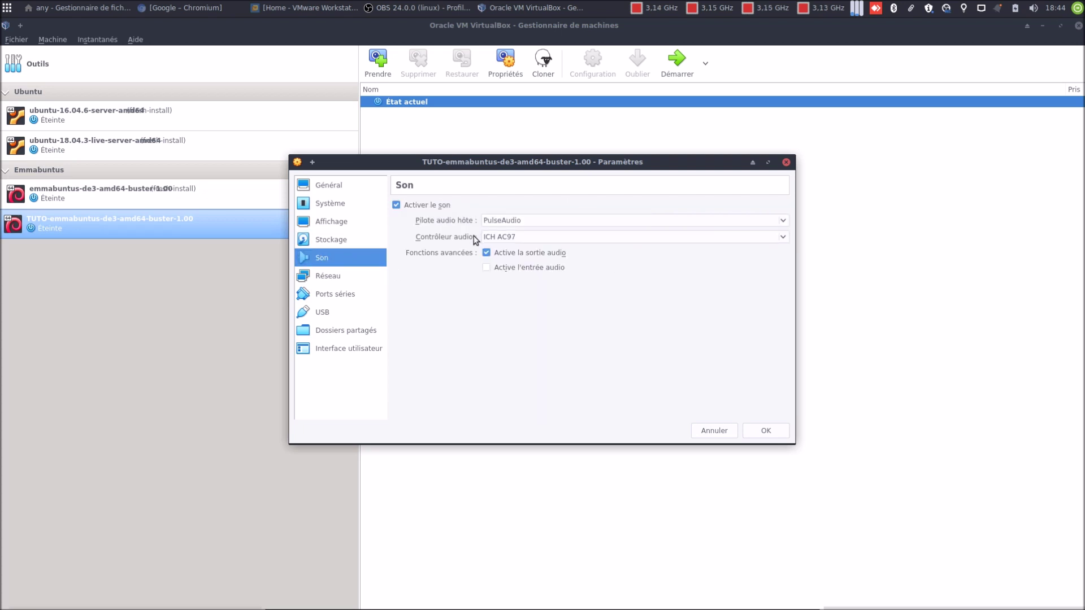
{"action": "left_click", "coordinate": [519, 238]}
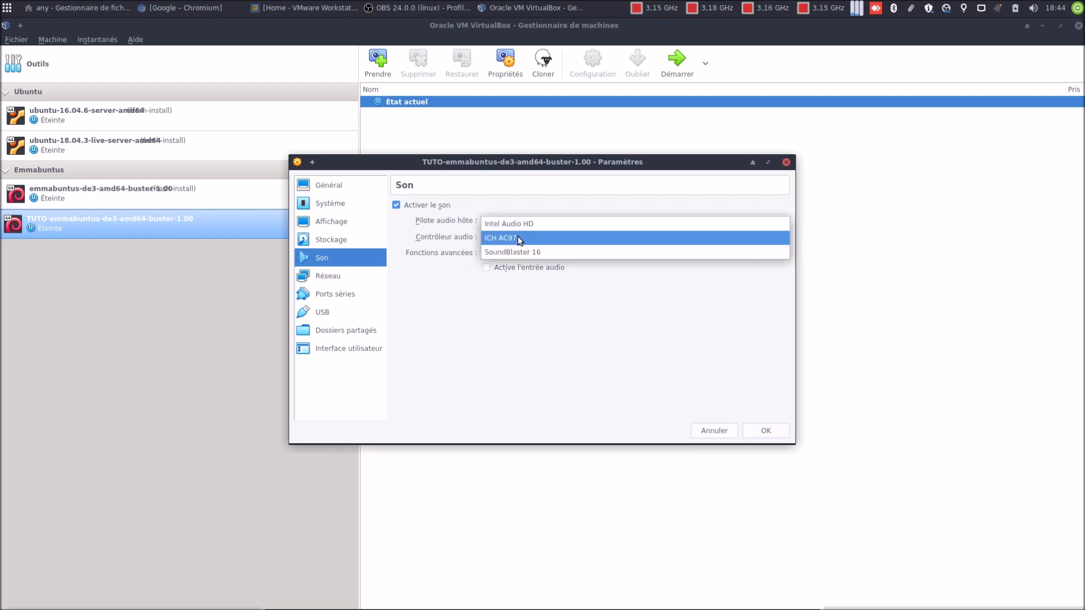
{"action": "left_click", "coordinate": [519, 237]}
{"action": "left_click", "coordinate": [517, 236]}
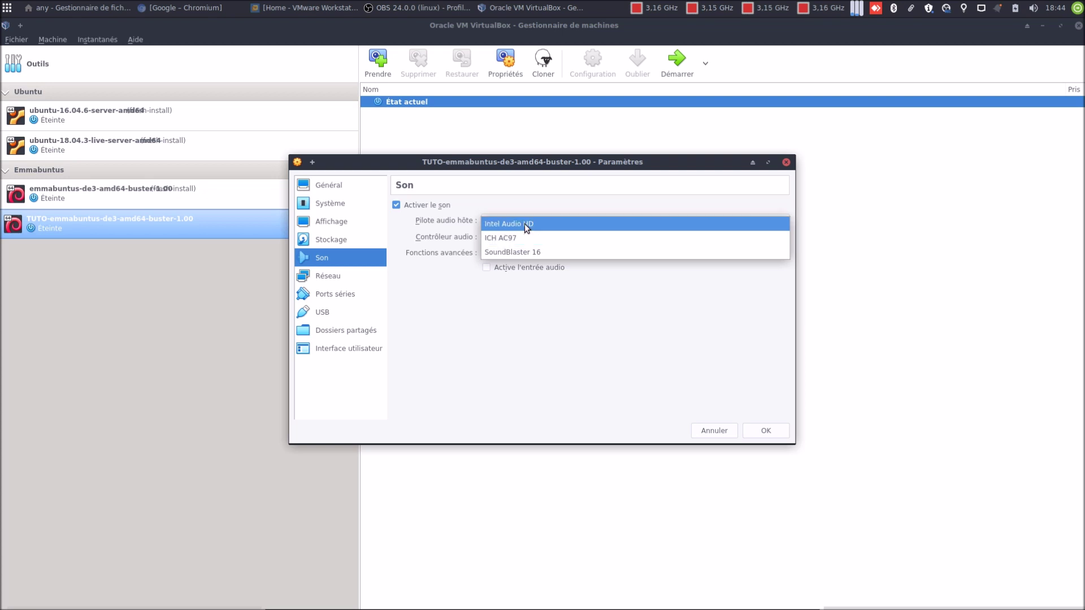
{"action": "left_click", "coordinate": [525, 224]}
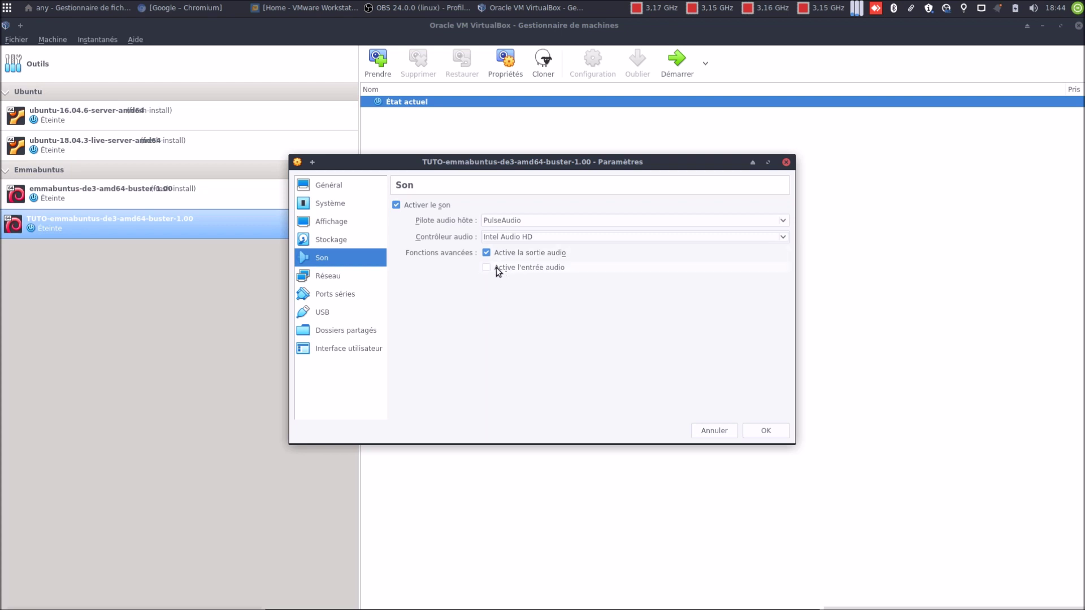
{"action": "mouse_move", "coordinate": [491, 267]}
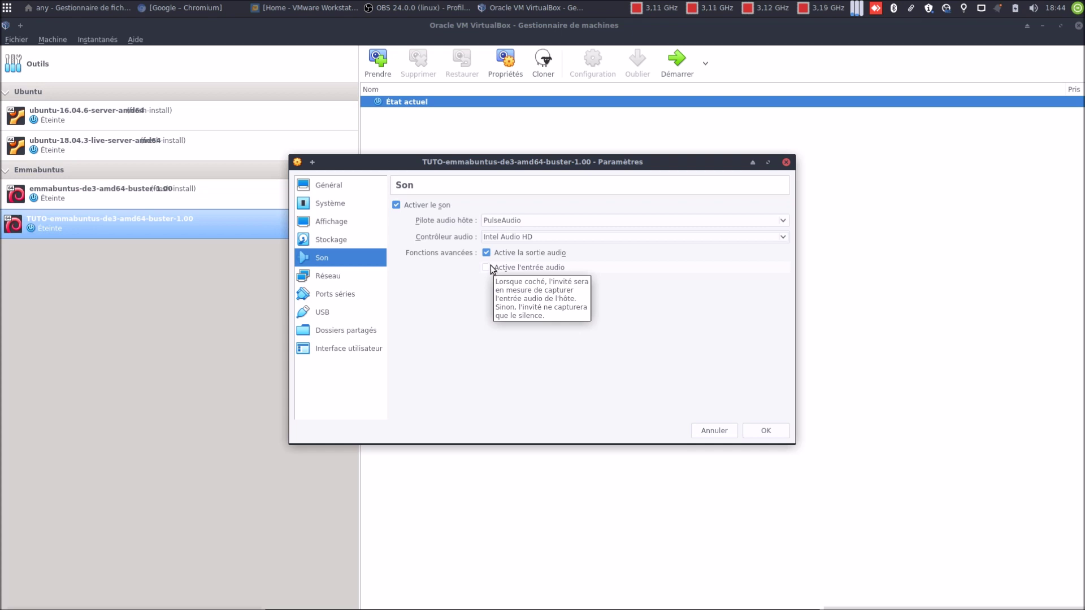
Look through the machine's network, serial port and USB settings
{"action": "left_click", "coordinate": [358, 280]}
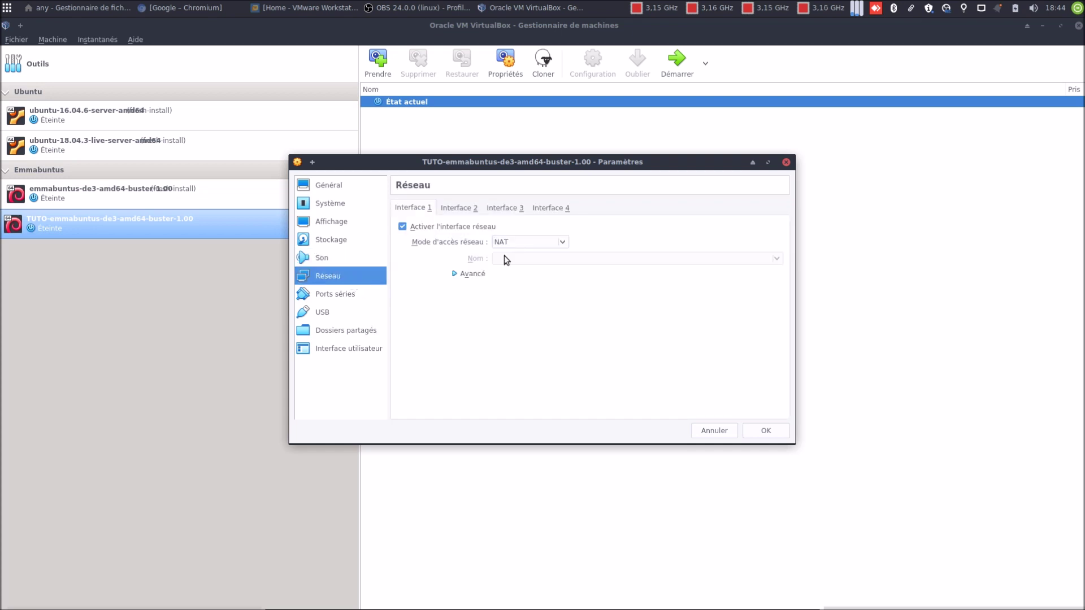
{"action": "left_click", "coordinate": [350, 298]}
{"action": "left_click", "coordinate": [325, 314]}
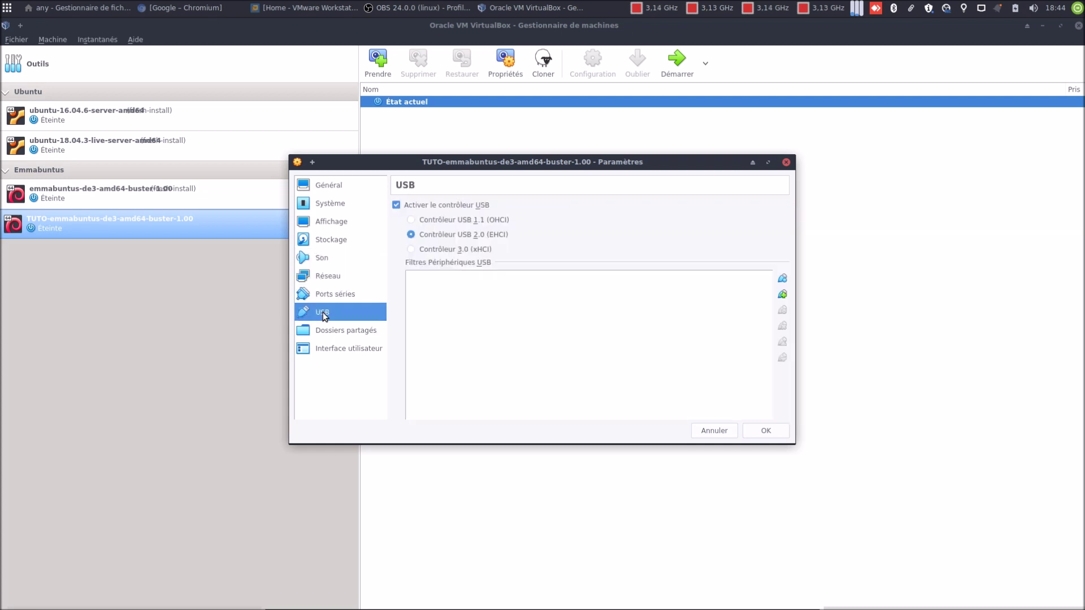
Try adding a USB device filter for Toshiba External USB 3.0 [0001], and remove it from the filter list
{"action": "left_click", "coordinate": [782, 294]}
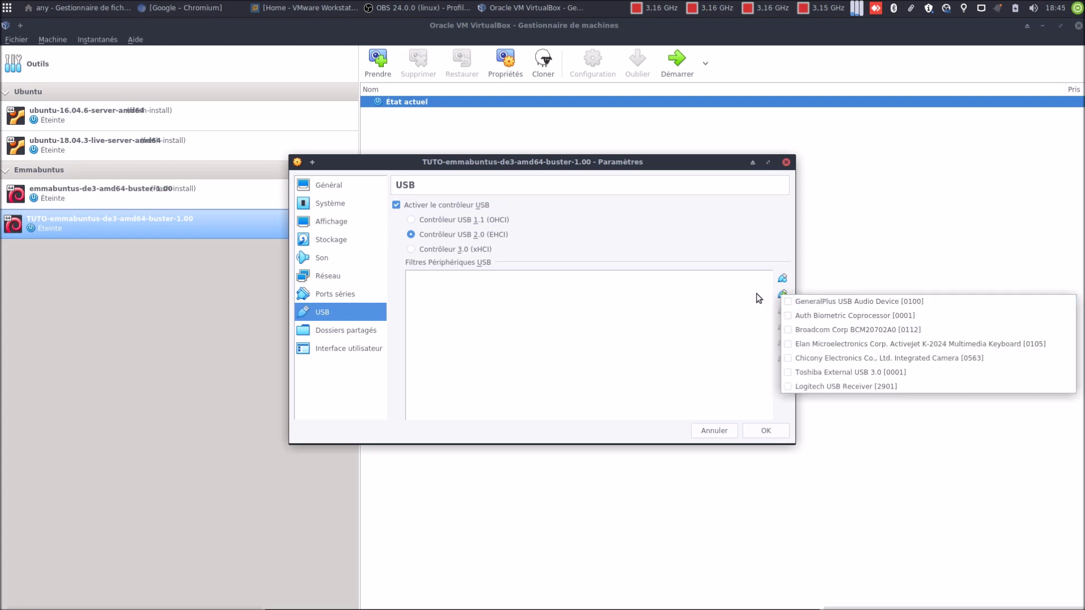
{"action": "left_click", "coordinate": [759, 298]}
{"action": "left_click", "coordinate": [782, 295]}
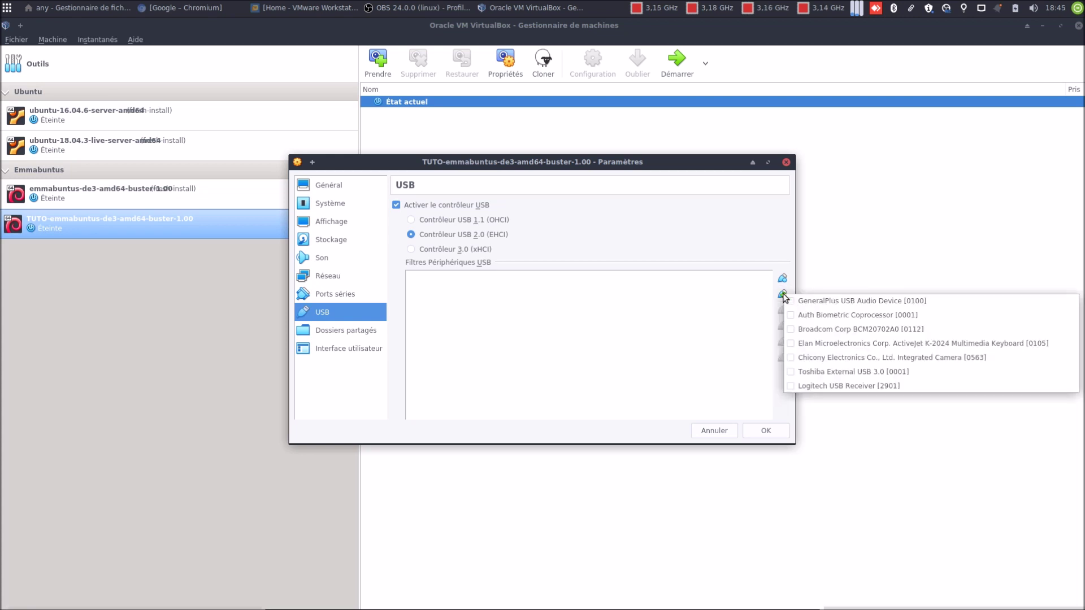
{"action": "left_click", "coordinate": [840, 377]}
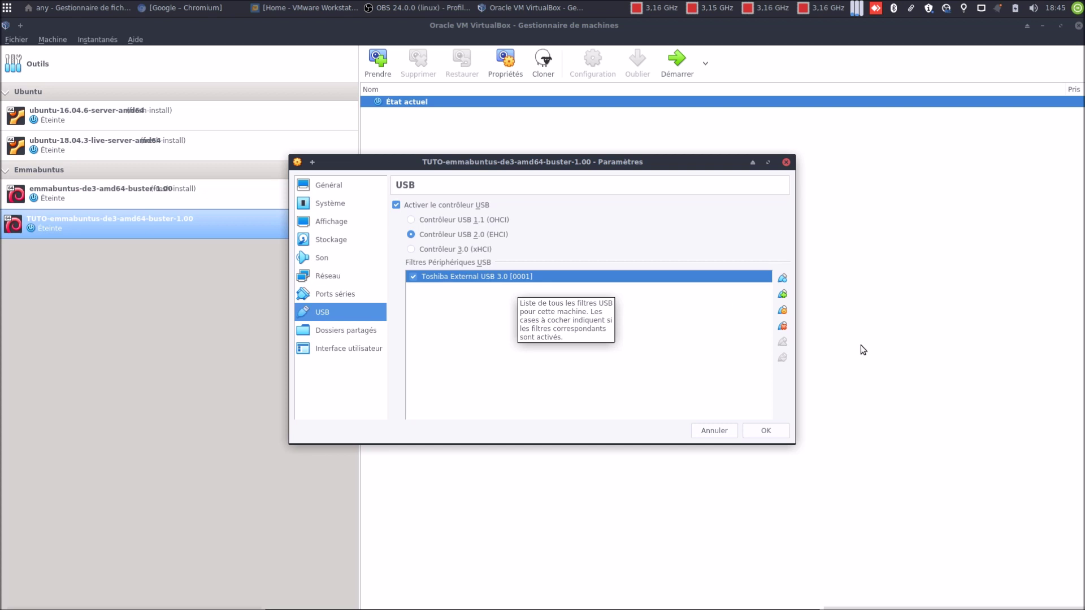
{"action": "left_click", "coordinate": [784, 327]}
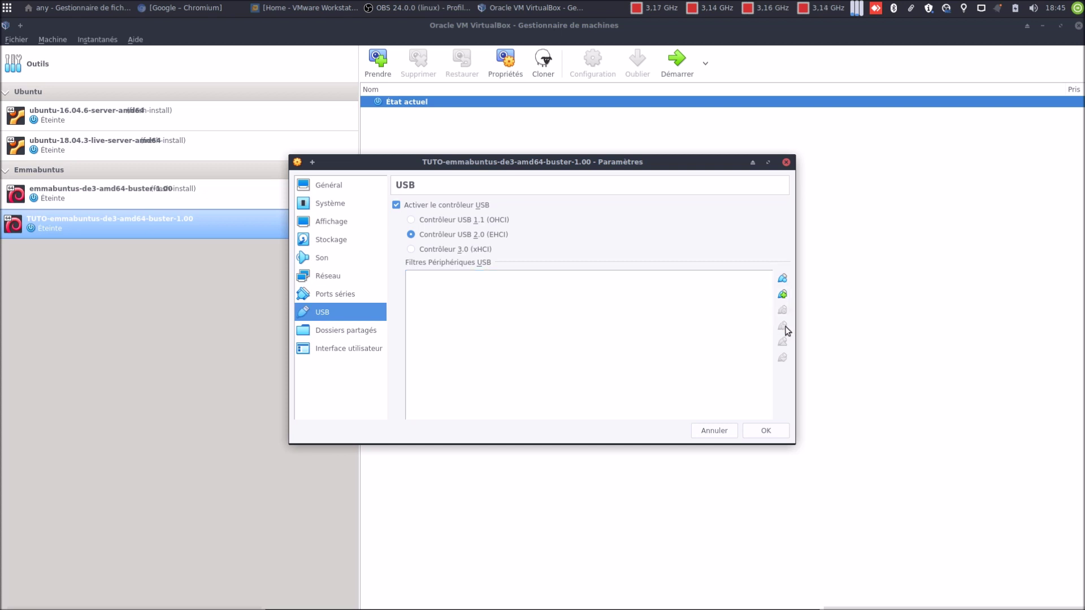
Prepare a shared folder entry for the home directory's Téléchargements folder and discard it
{"action": "left_click", "coordinate": [351, 335]}
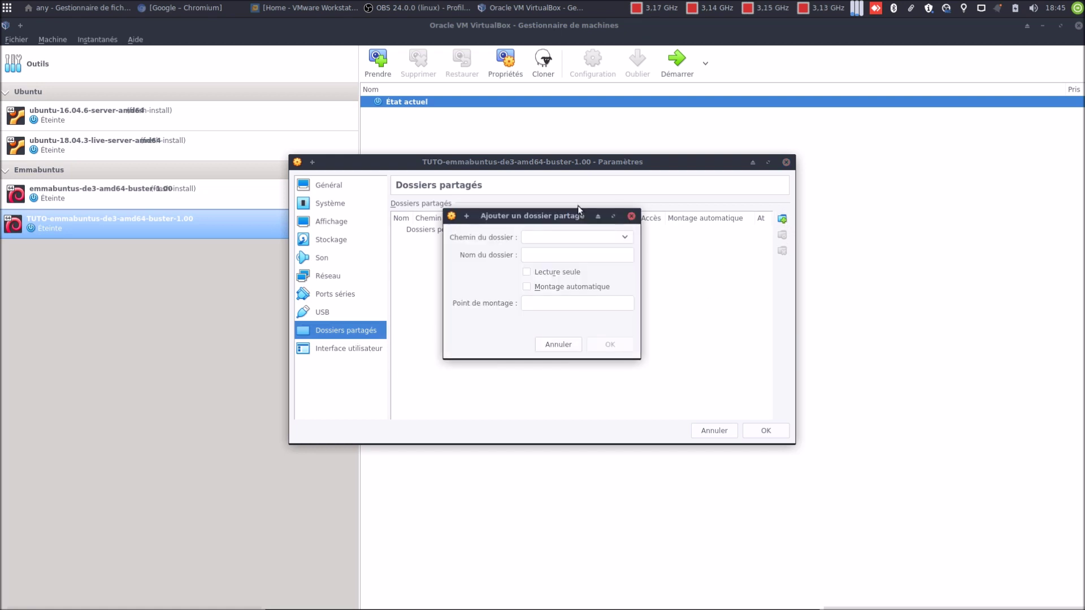
{"action": "left_click_drag", "start_coordinate": [514, 219], "coordinate": [538, 232]}
{"action": "left_click", "coordinate": [649, 250]}
{"action": "left_click", "coordinate": [641, 267]}
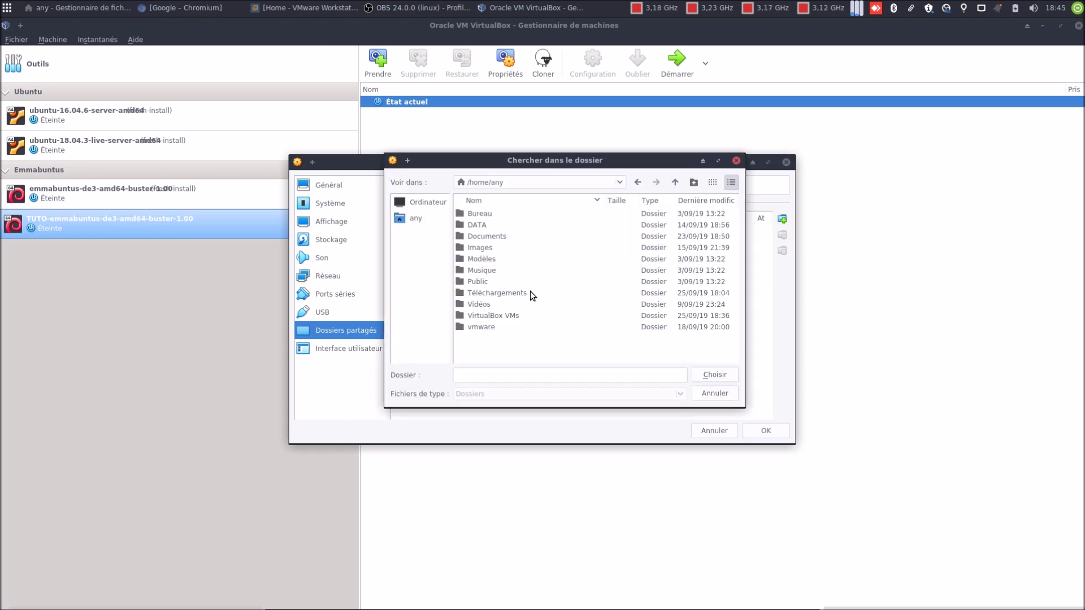
{"action": "double_click", "coordinate": [517, 293]}
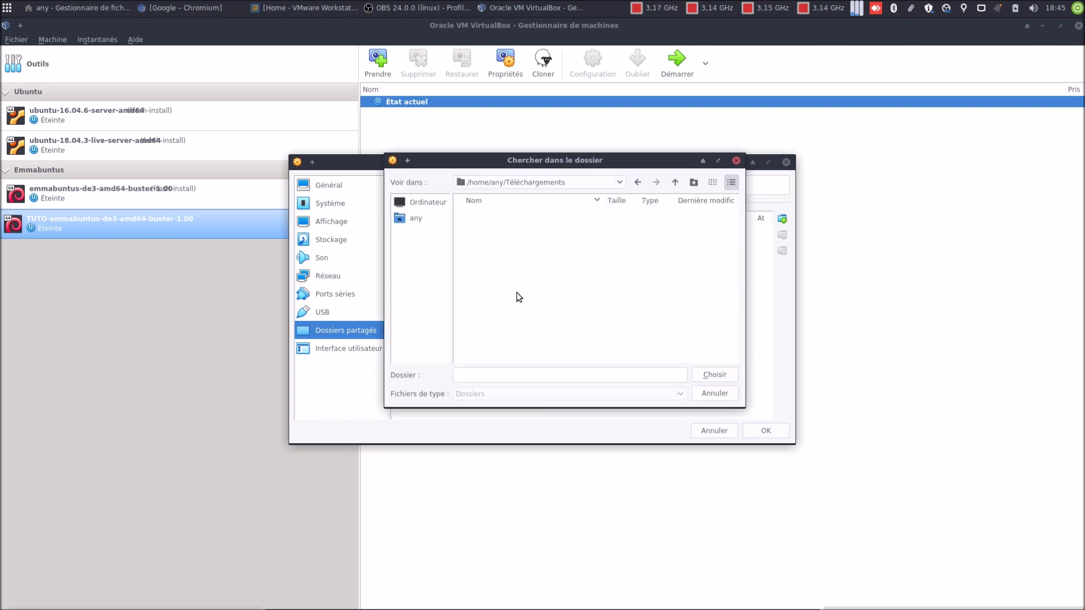
{"action": "left_click", "coordinate": [709, 377]}
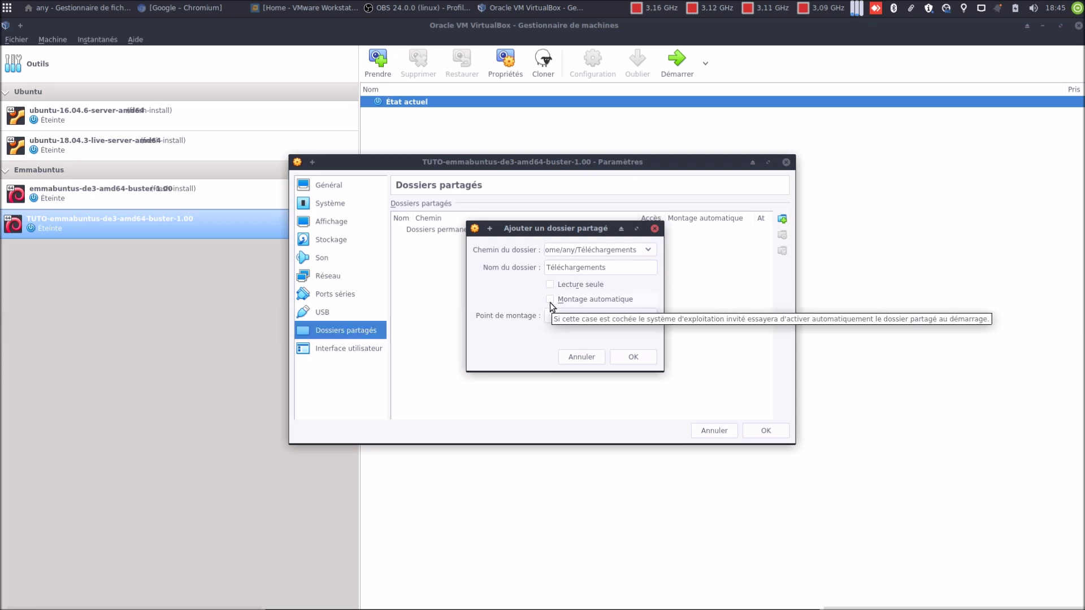
{"action": "left_click", "coordinate": [582, 358]}
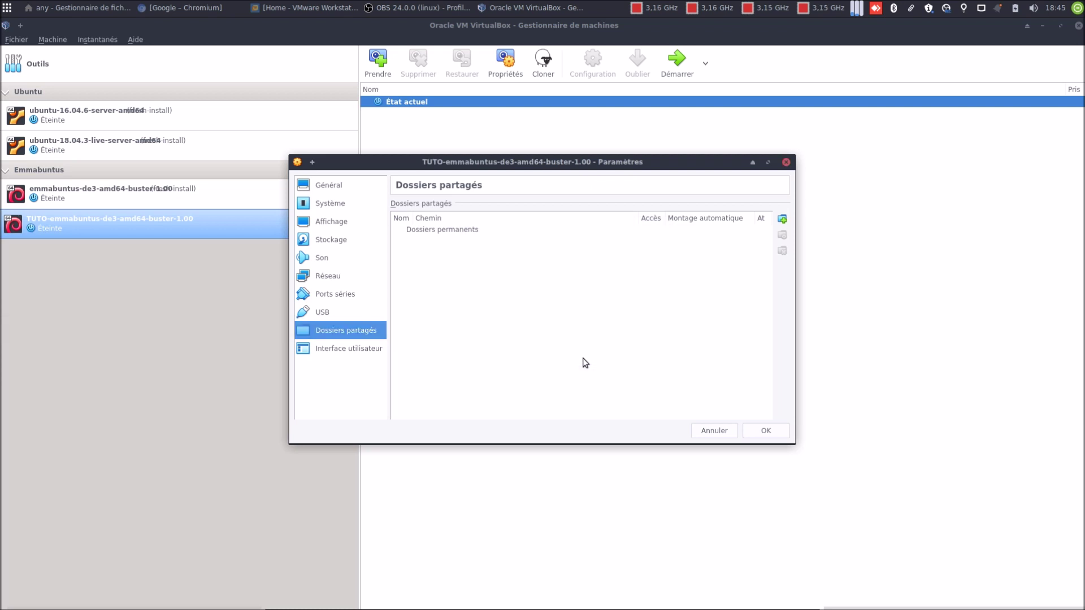
Disable showing the mini toolbar in full-screen and seamless mode in the machine's user interface settings
{"action": "left_click", "coordinate": [367, 350]}
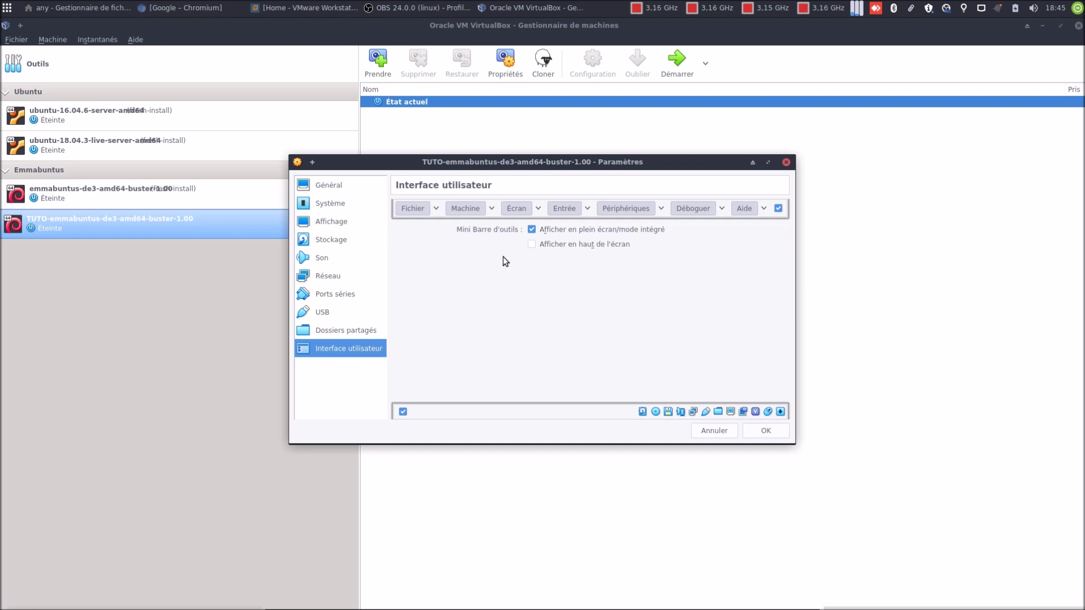
{"action": "left_click", "coordinate": [532, 229]}
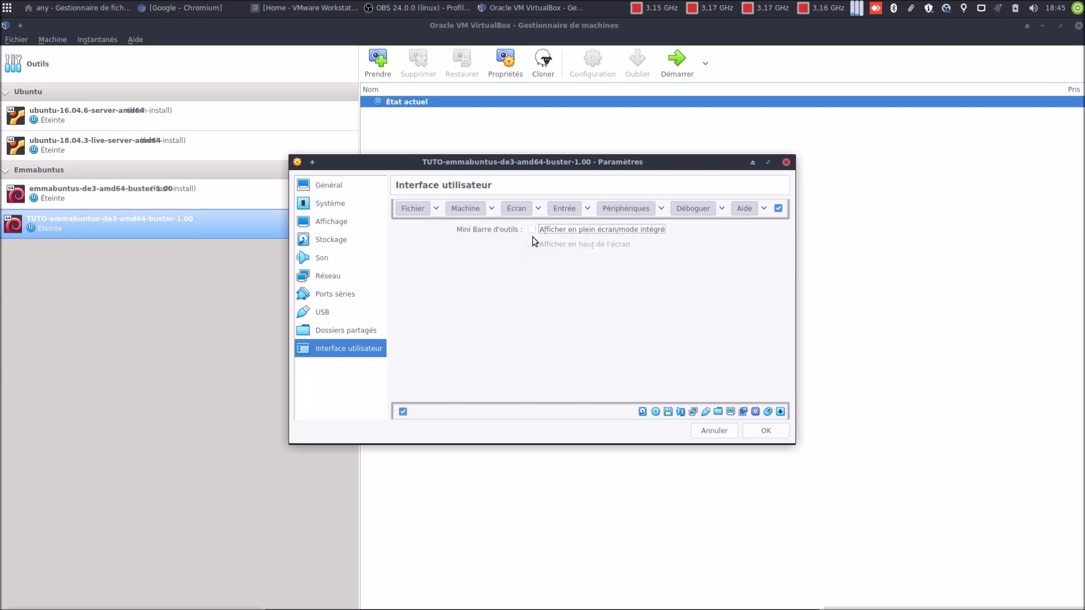
Re-enable and disable the mini toolbar for full-screen and seamless mode, and save the machine's settings
{"action": "left_click", "coordinate": [532, 230]}
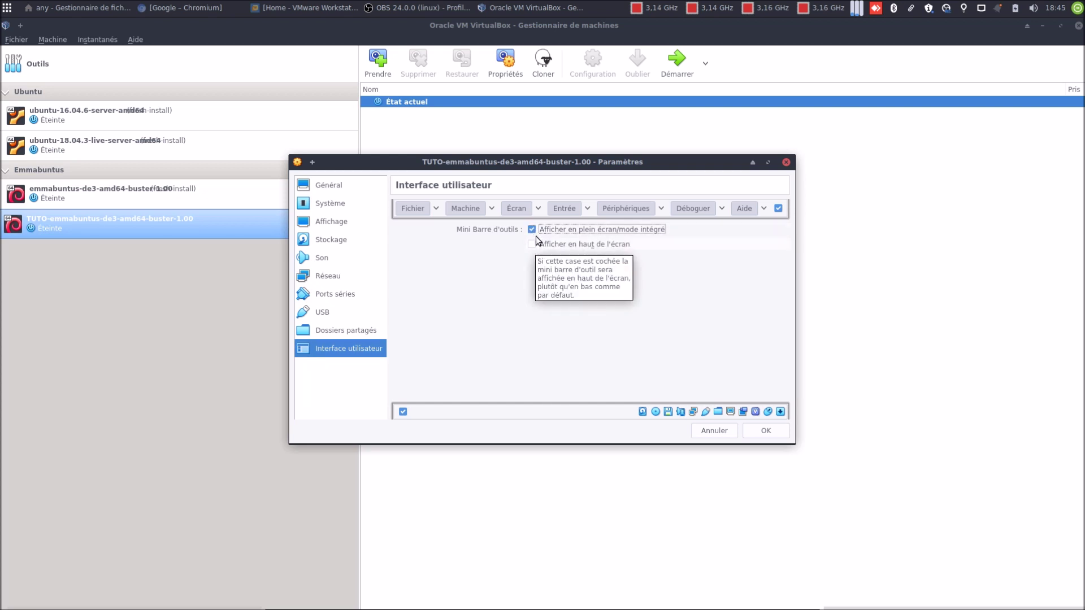
{"action": "left_click", "coordinate": [533, 230]}
{"action": "left_click", "coordinate": [753, 429]}
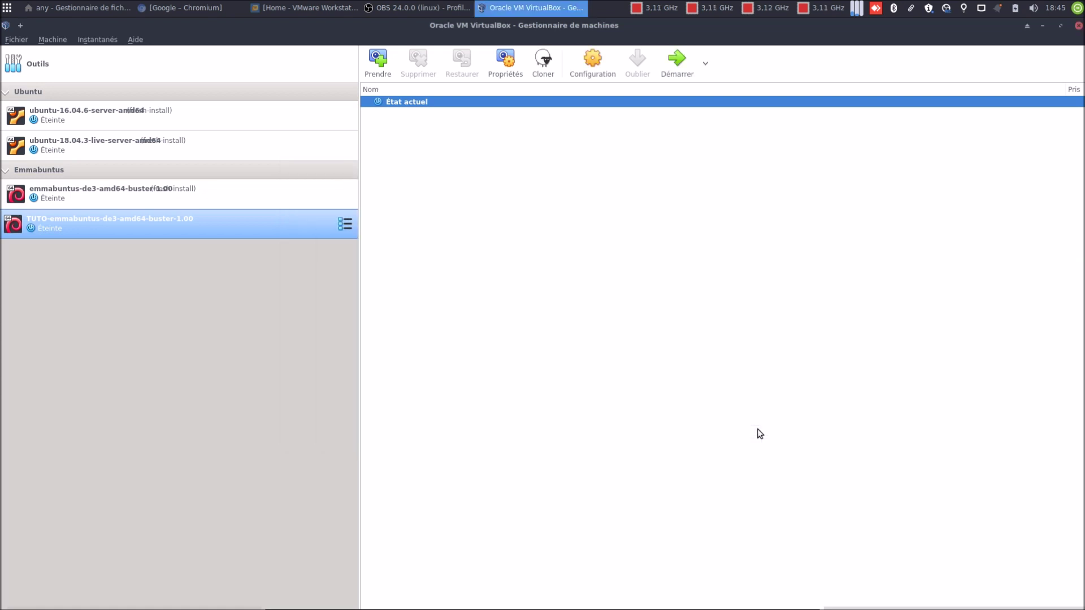
Start the TUTO-emmabuntus-de3-amd64-buster-1.00 machine, minimize the manager and boot the French option to try Emmabuntus without installing it
{"action": "left_click", "coordinate": [674, 72]}
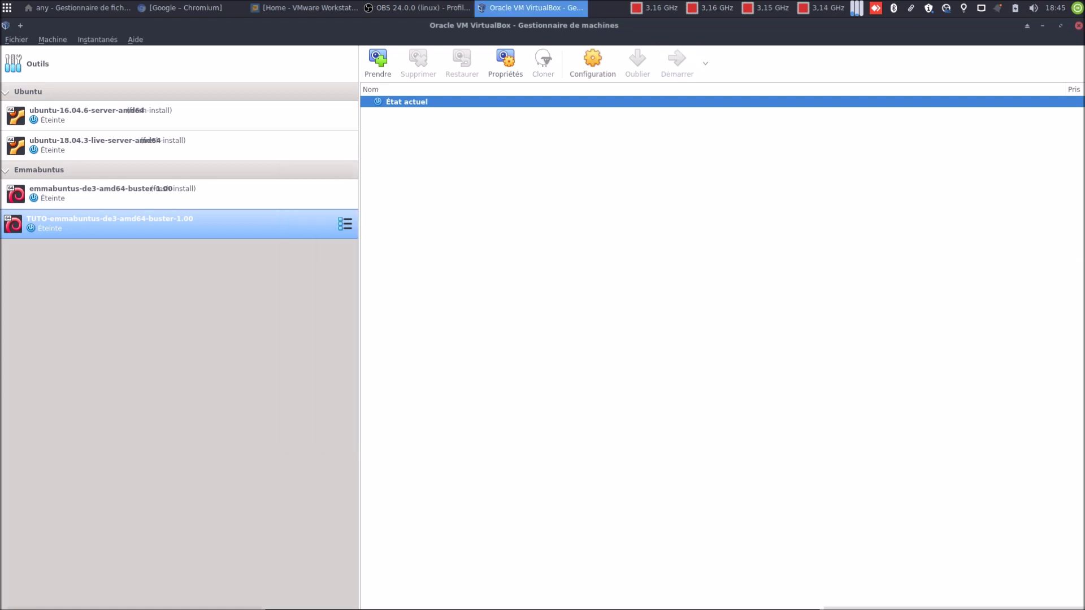
{"action": "left_click", "coordinate": [1045, 26]}
{"action": "left_click", "coordinate": [1044, 27]}
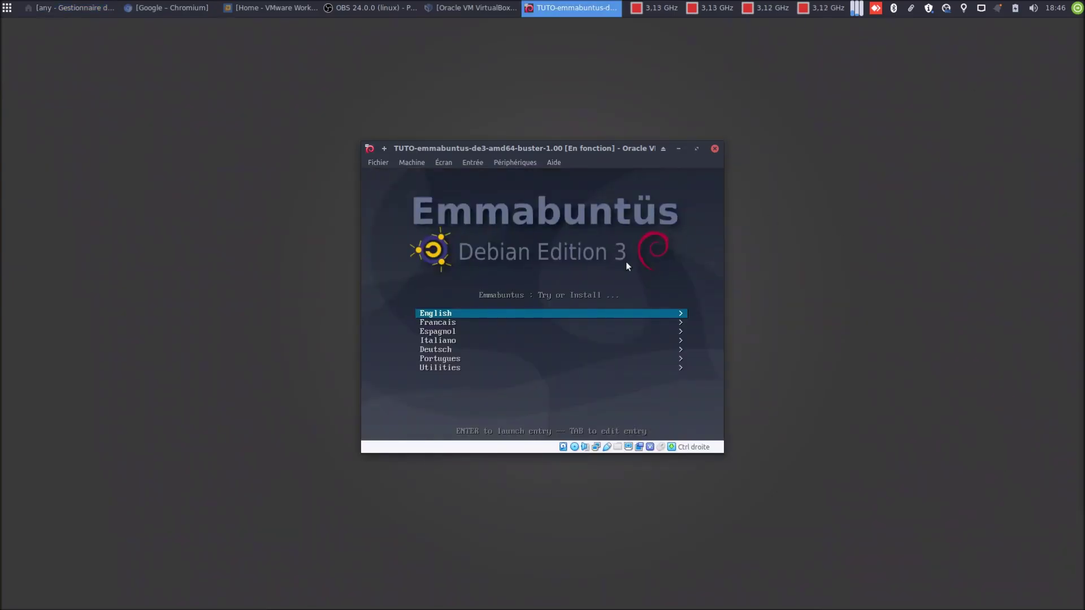
{"action": "left_click", "coordinate": [525, 393]}
{"action": "key", "text": "Down"}
{"action": "key", "text": "Return"}
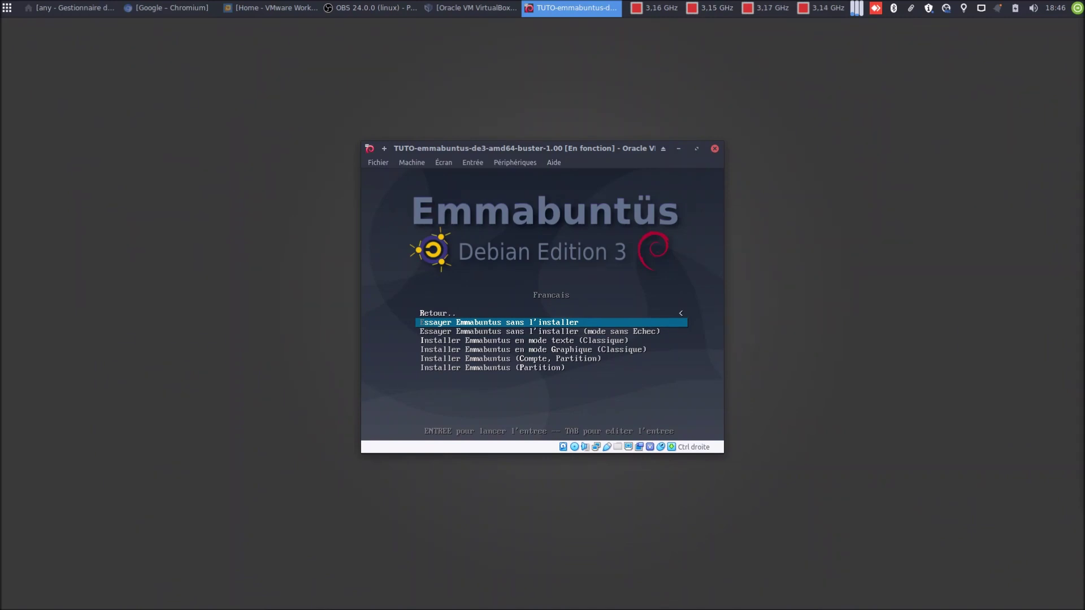
{"action": "key", "text": "Return"}
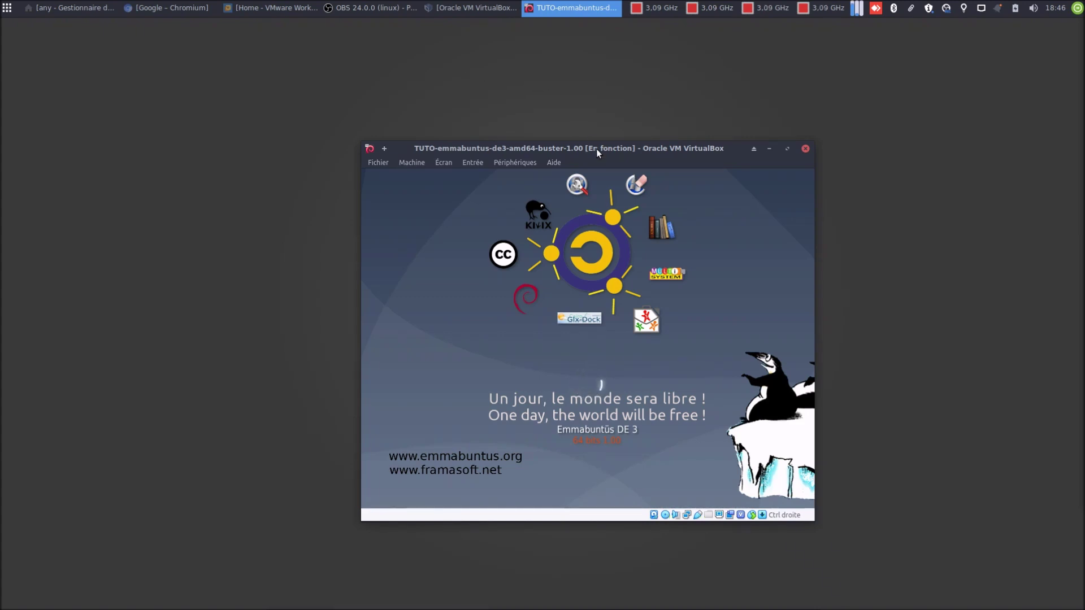
Reposition the machine's window and examine which display modes are available during startup and once the desktop loads
{"action": "left_click_drag", "start_coordinate": [596, 149], "coordinate": [562, 130]}
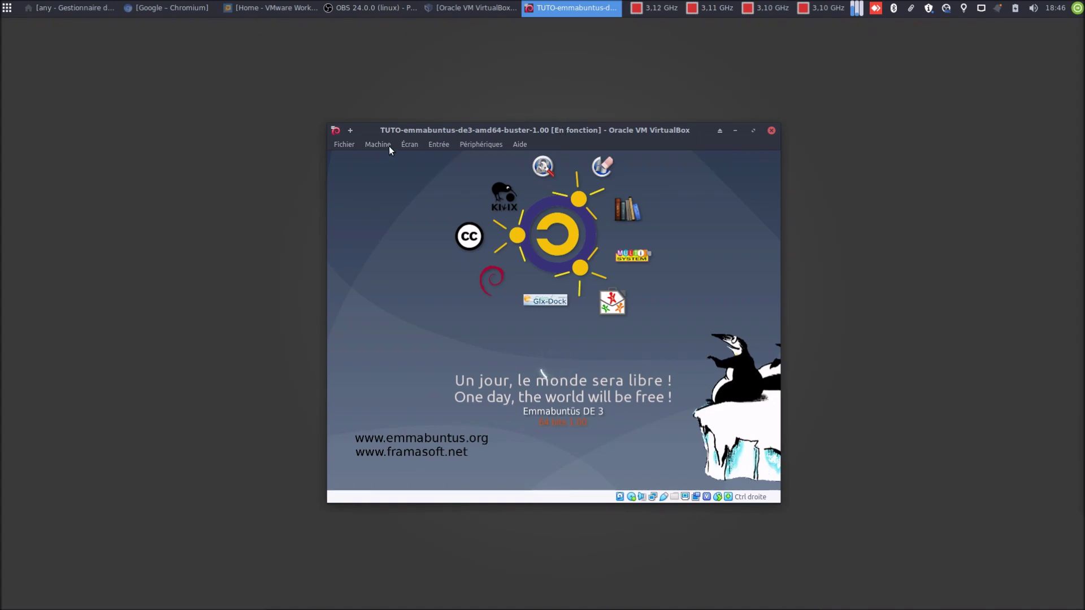
{"action": "left_click", "coordinate": [410, 145]}
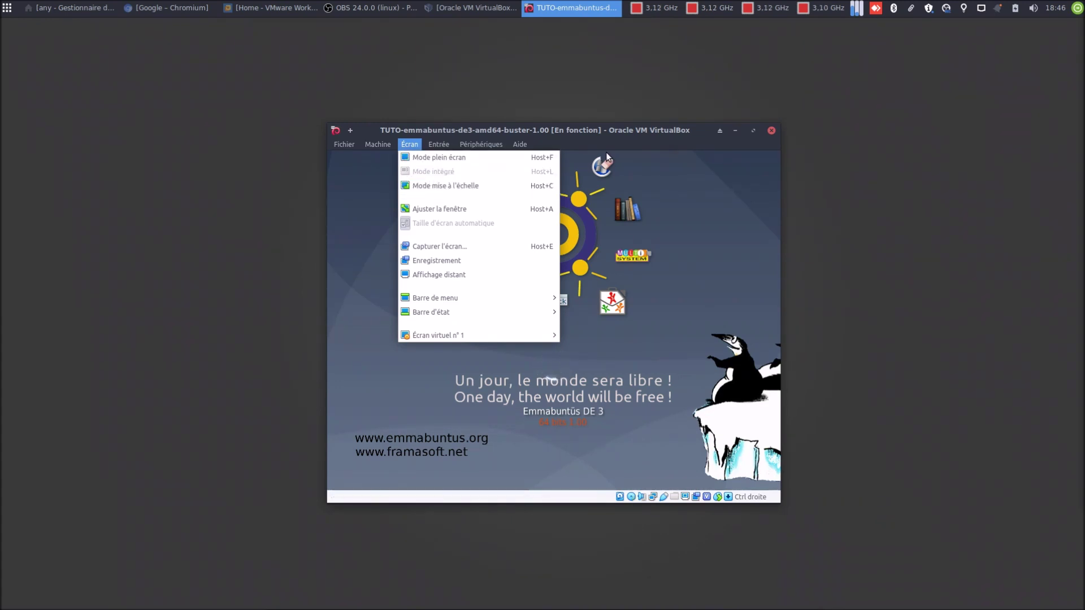
{"action": "left_click", "coordinate": [701, 134]}
{"action": "mouse_move", "coordinate": [695, 133]}
{"action": "left_mouse_down"}
{"action": "mouse_move", "coordinate": [671, 137]}
{"action": "mouse_move", "coordinate": [693, 126]}
{"action": "left_mouse_up"}
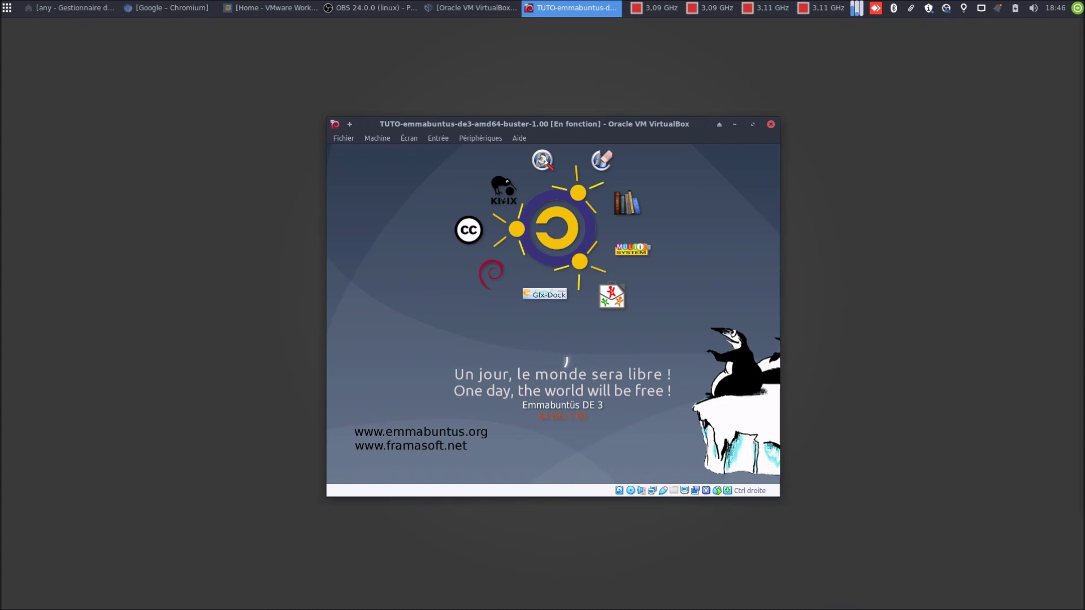
{"action": "left_click", "coordinate": [412, 138]}
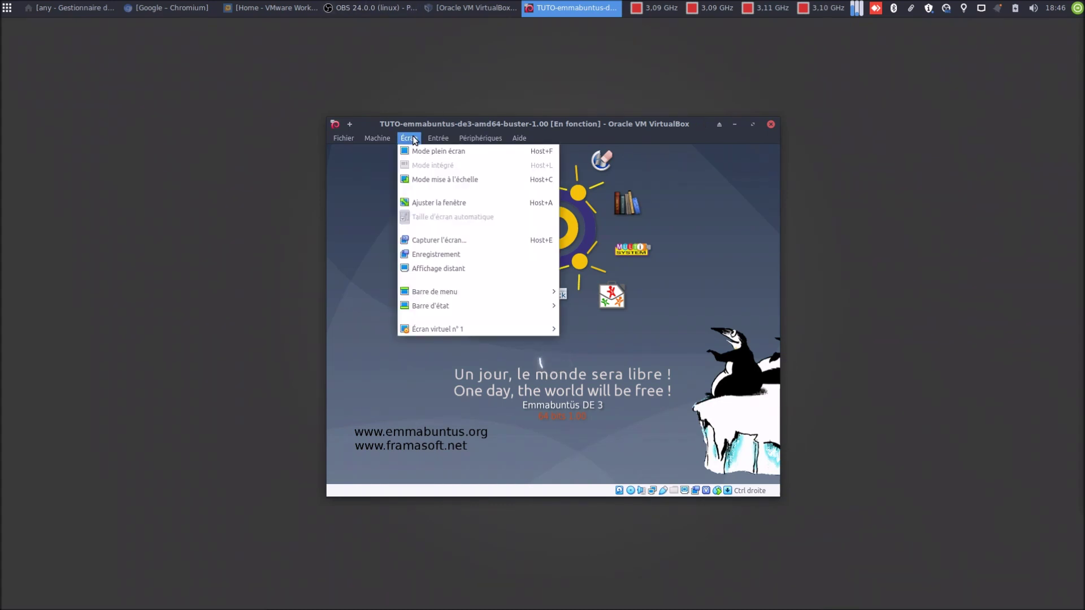
{"action": "left_click", "coordinate": [704, 125]}
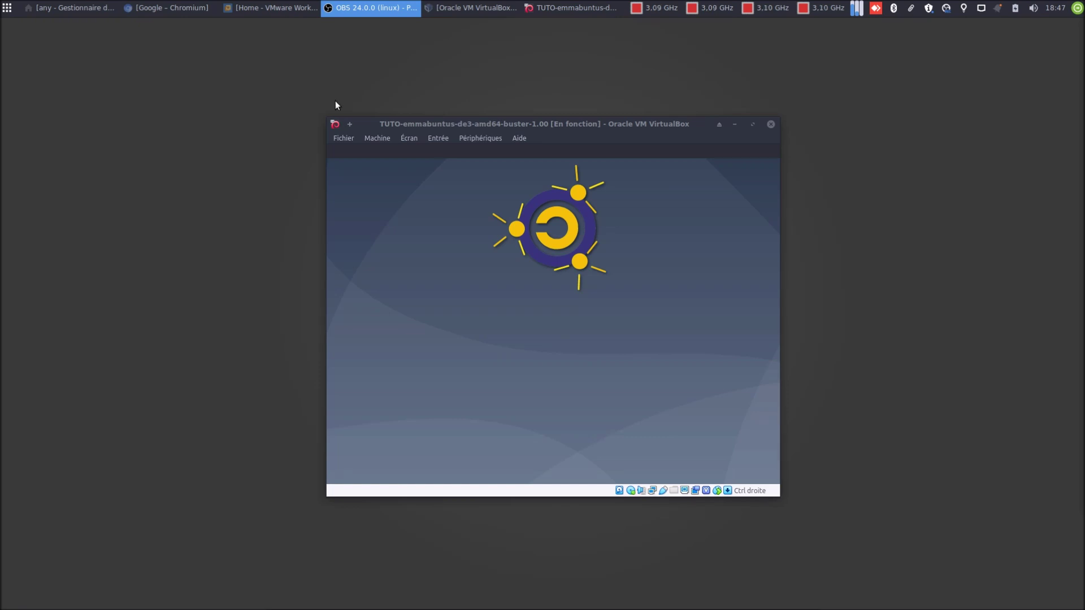
{"action": "left_click", "coordinate": [406, 141]}
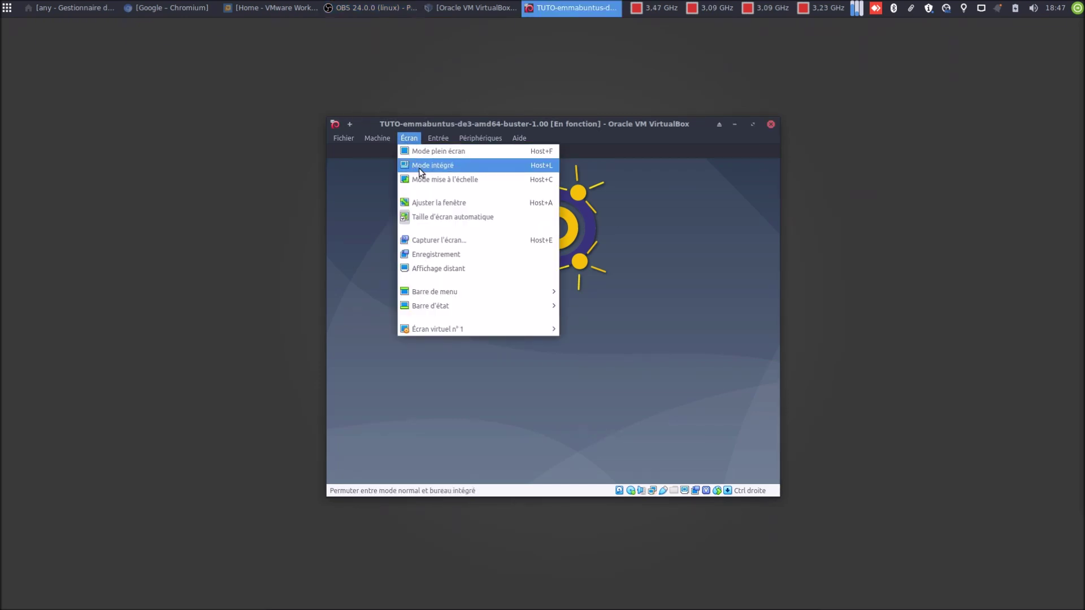
{"action": "mouse_move", "coordinate": [520, 138]}
{"action": "left_click", "coordinate": [673, 123]}
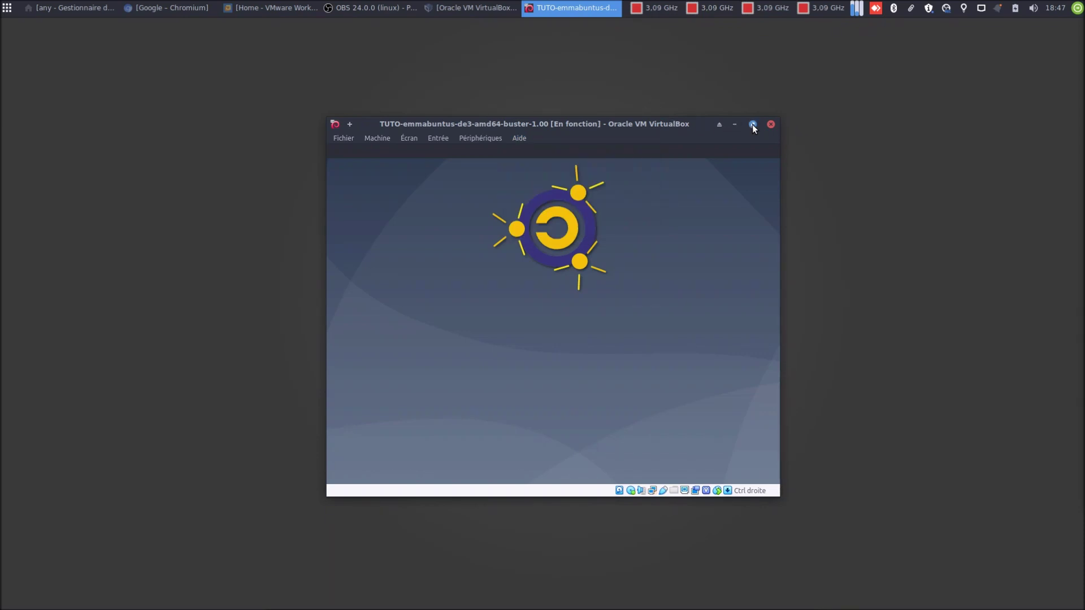
Maximize the machine's window and dismiss the Emmabuntus Debian Edition 3 welcome message
{"action": "left_click", "coordinate": [753, 124]}
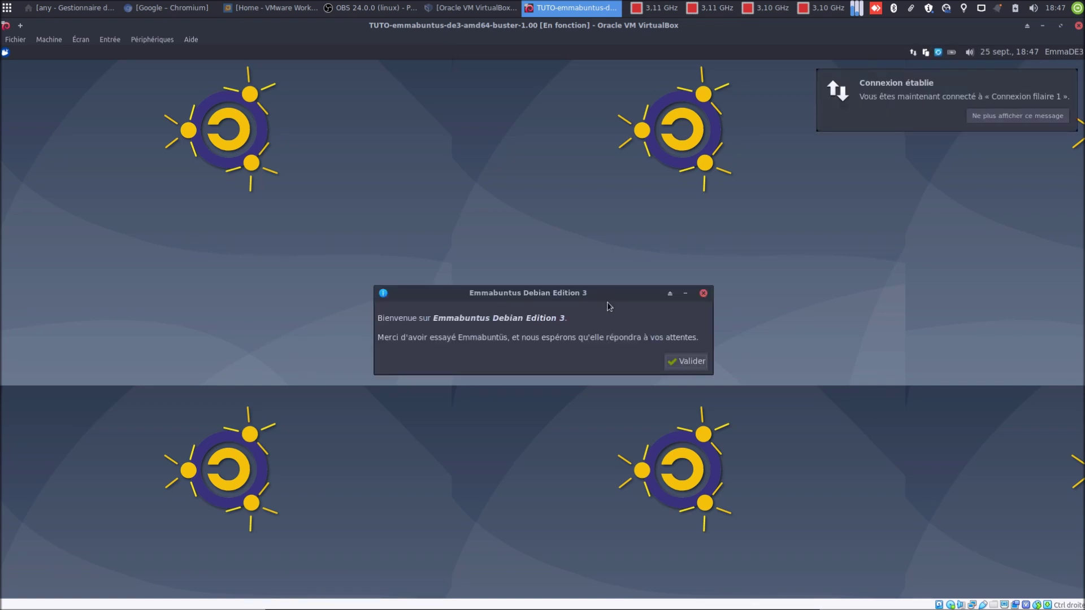
{"action": "left_click", "coordinate": [682, 363]}
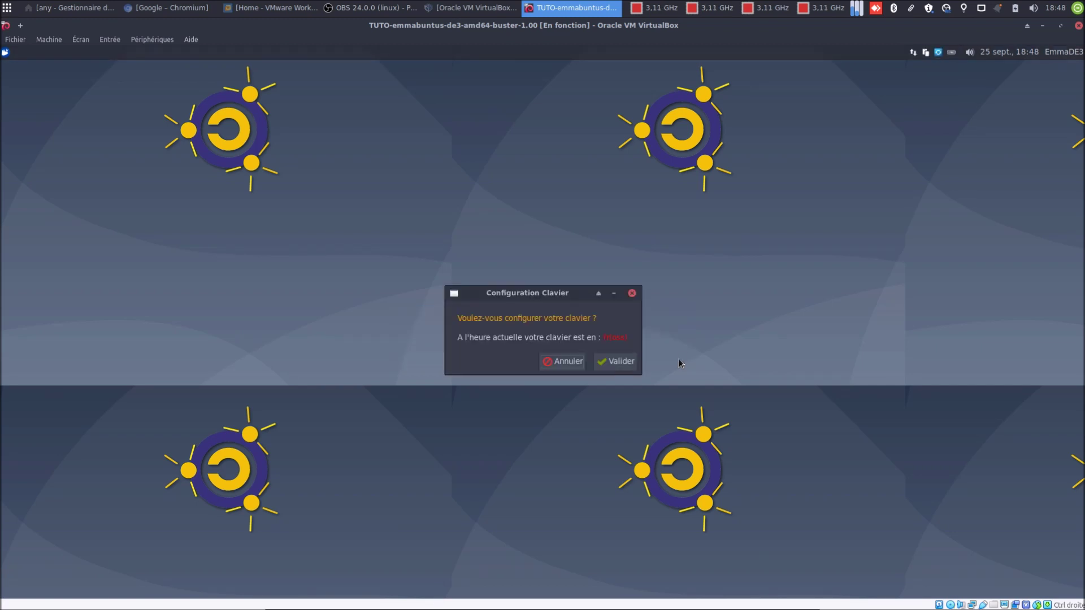
Configure the live session's keyboard with the Belgique layout and the Belge variant, and close Lxkeymap
{"action": "left_click", "coordinate": [615, 358]}
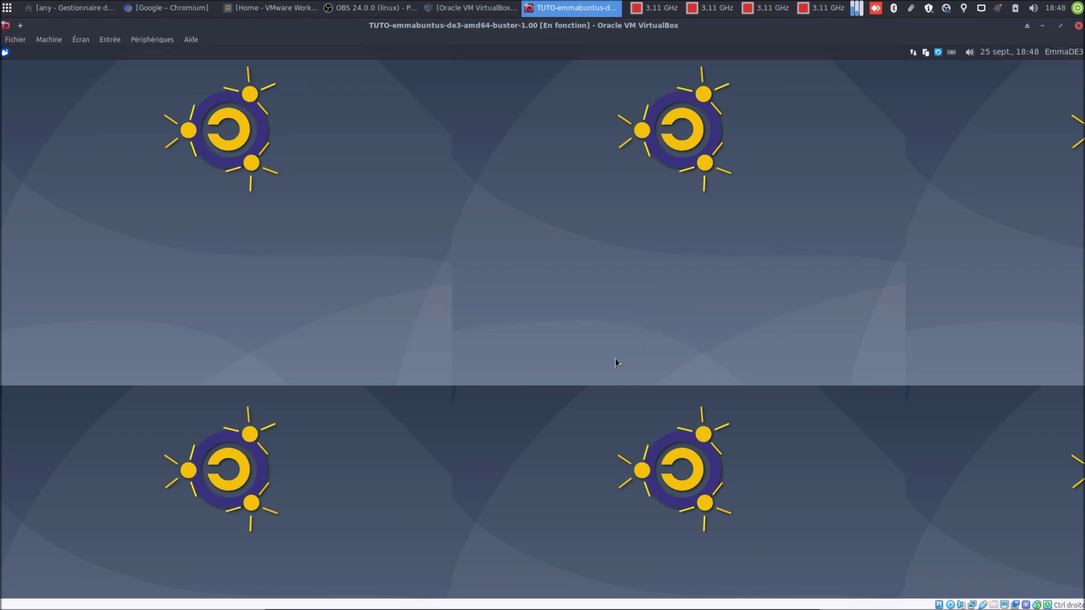
{"action": "left_click", "coordinate": [497, 301]}
{"action": "scroll", "coordinate": [490, 303], "scroll_direction": "up", "scroll_amount": 8}
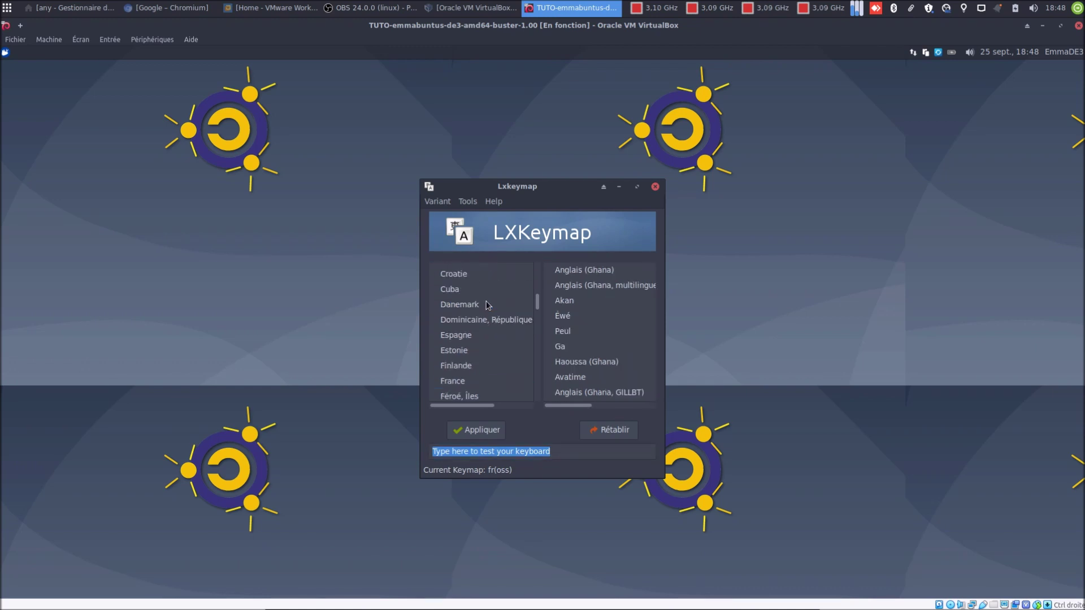
{"action": "scroll", "coordinate": [490, 304], "scroll_direction": "up", "scroll_amount": 2}
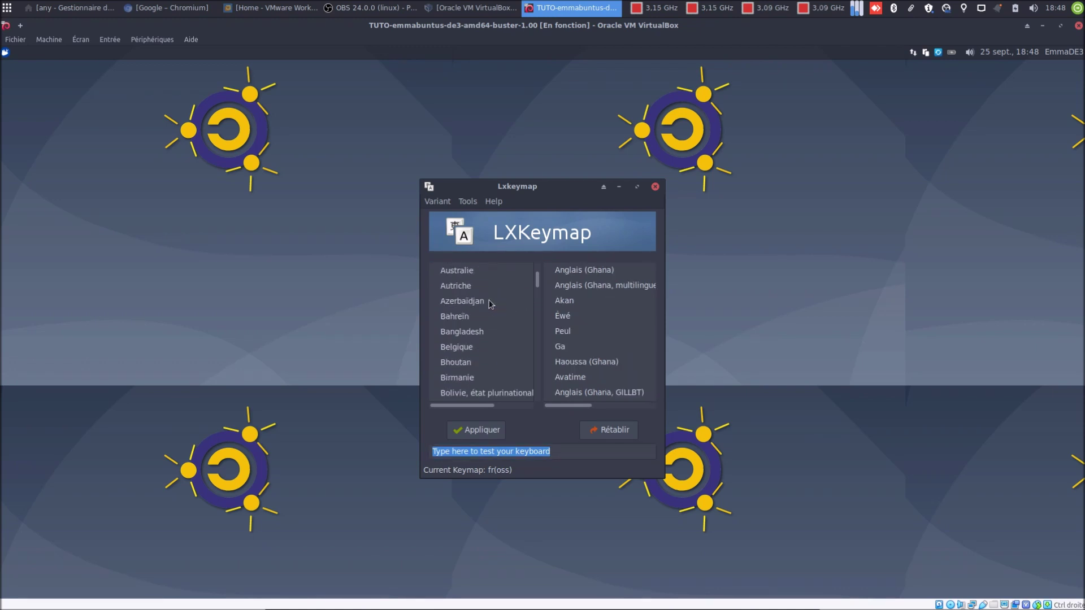
{"action": "left_click", "coordinate": [469, 351]}
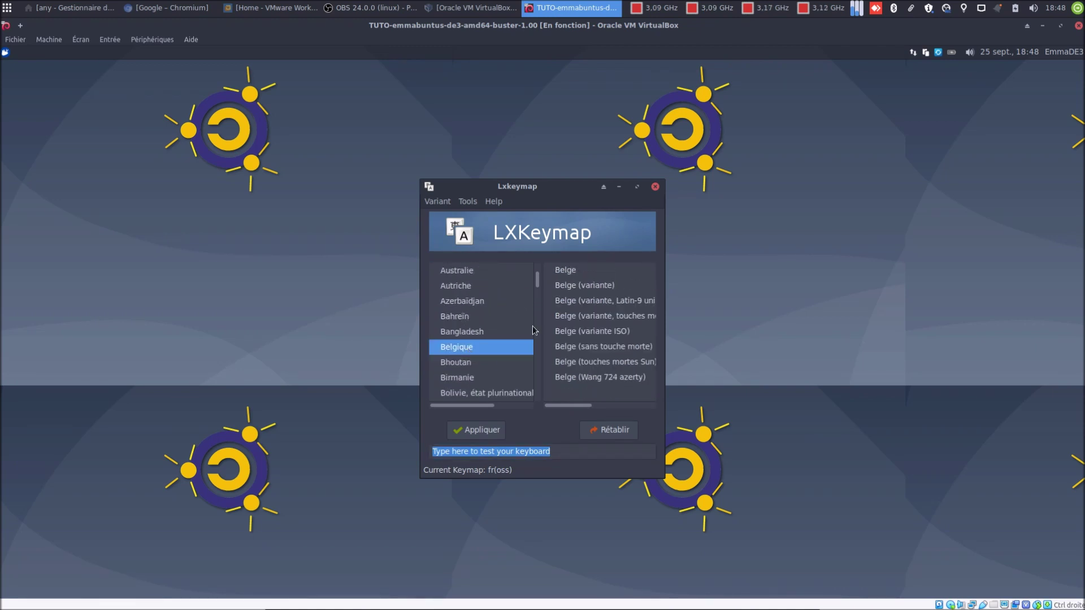
{"action": "left_click", "coordinate": [572, 275]}
{"action": "left_click", "coordinate": [474, 431]}
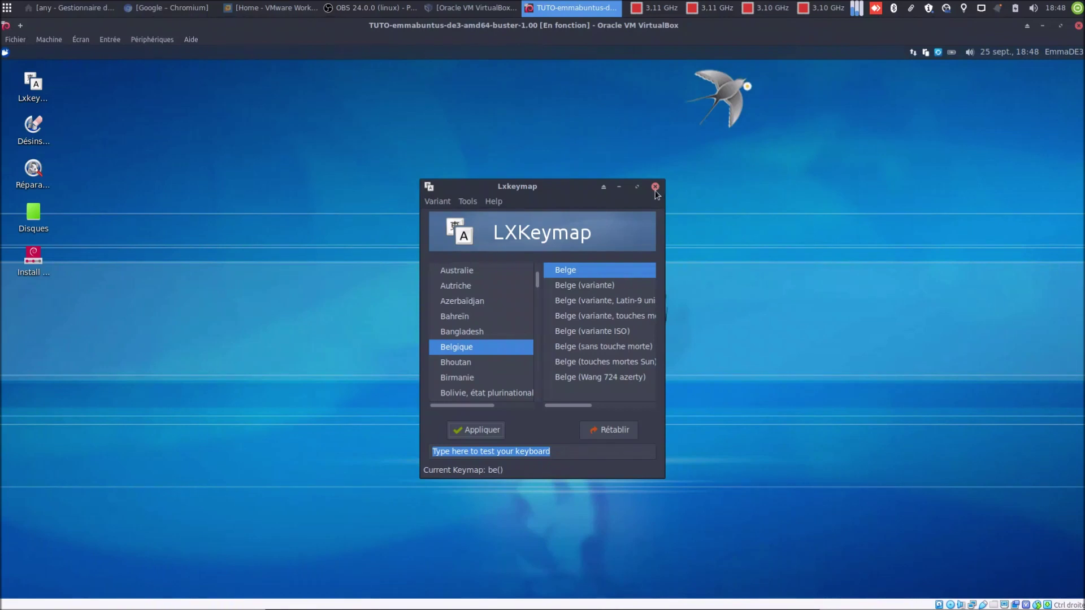
{"action": "left_click", "coordinate": [656, 187]}
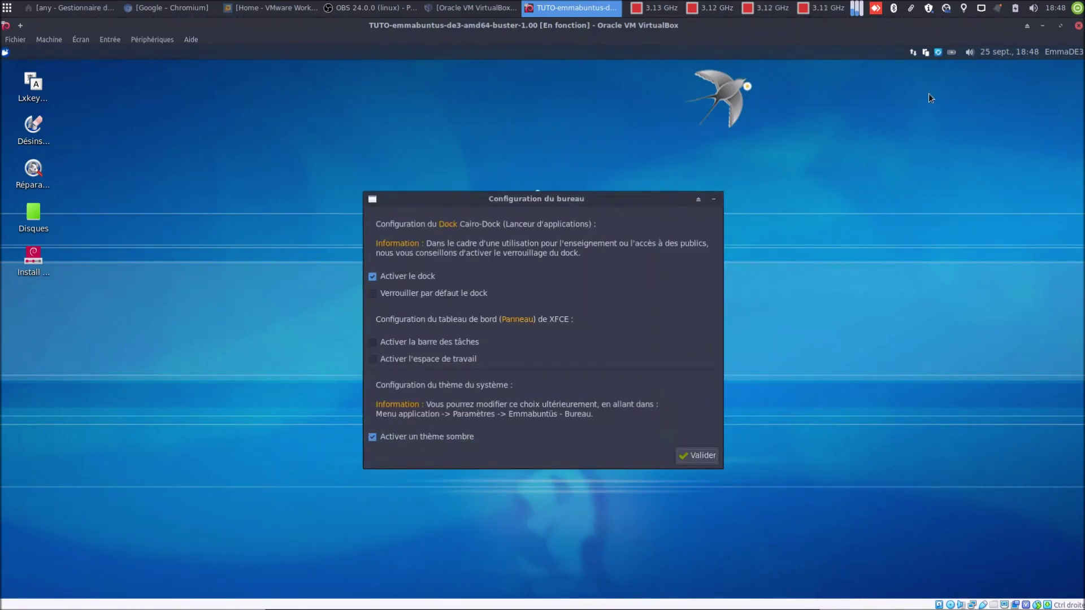
Restore the machine's window from maximized, widen it and reposition it to check how the guest desktop adapts
{"action": "left_click", "coordinate": [1061, 26]}
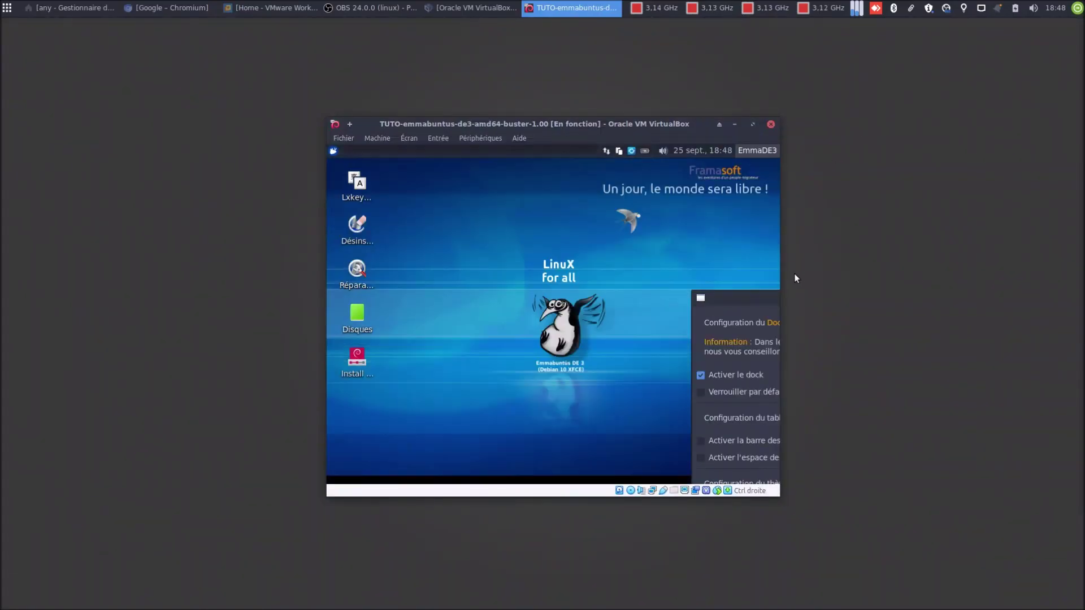
{"action": "left_click_drag", "start_coordinate": [781, 260], "coordinate": [957, 233]}
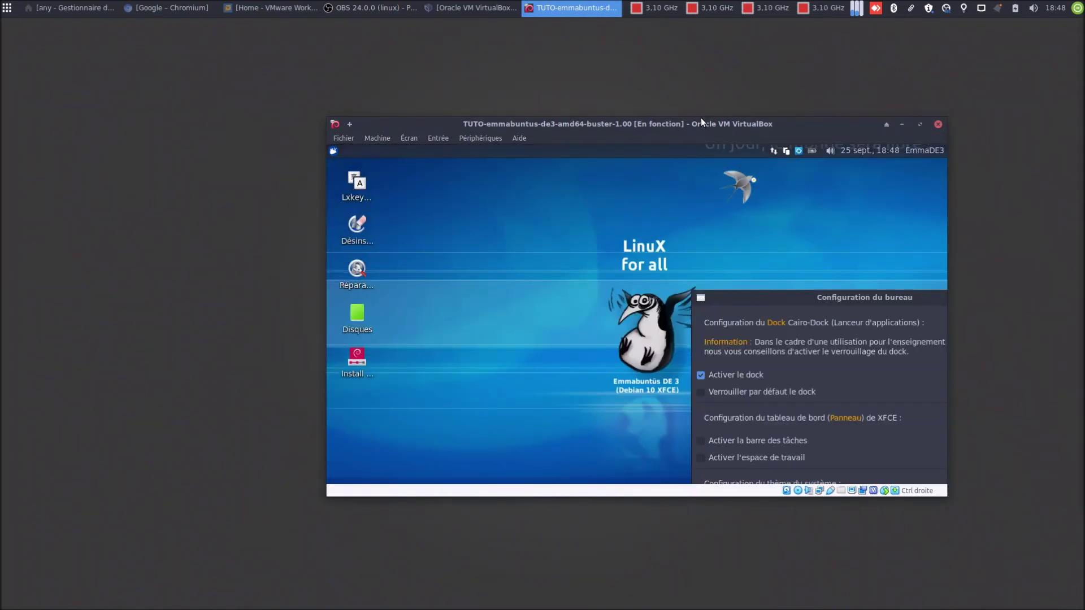
{"action": "left_click_drag", "start_coordinate": [701, 118], "coordinate": [634, 78]}
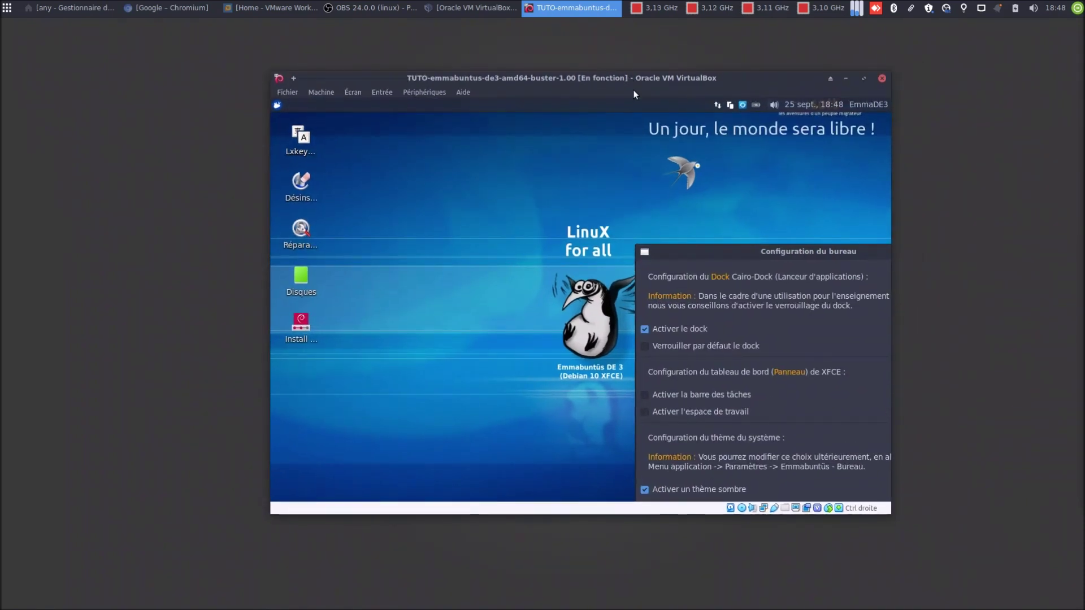
Close the virtual machine by powering it off instead of saving its state
{"action": "left_click", "coordinate": [882, 79]}
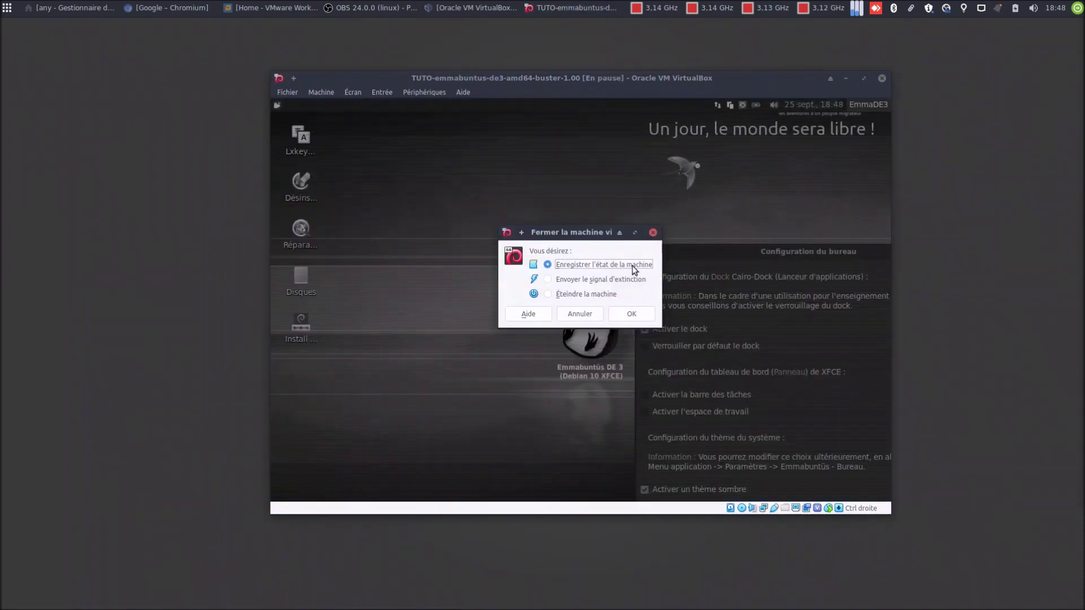
{"action": "left_click", "coordinate": [580, 295]}
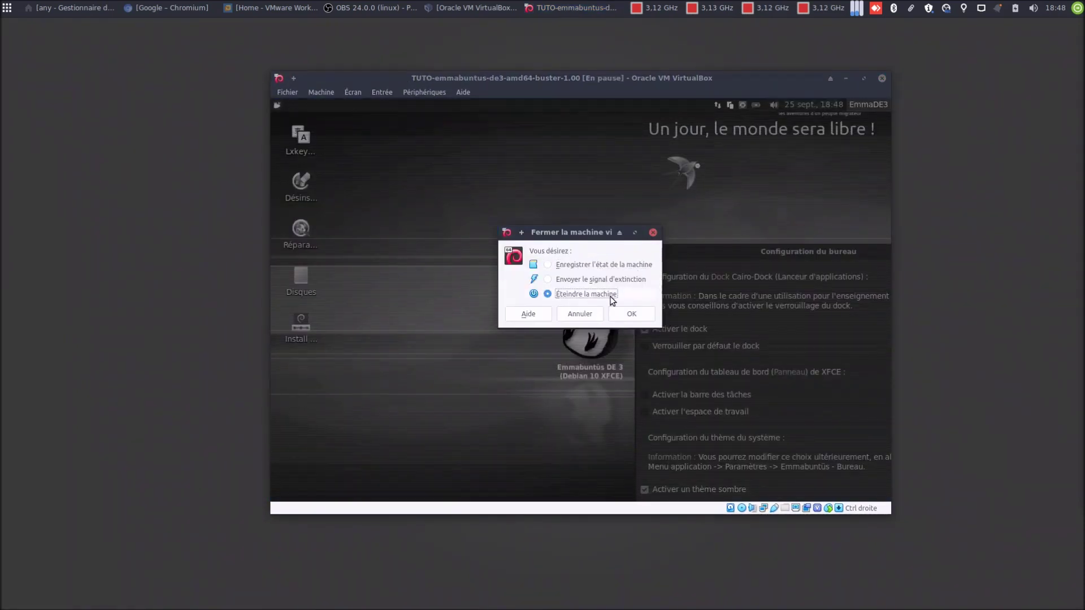
{"action": "left_click", "coordinate": [642, 320]}
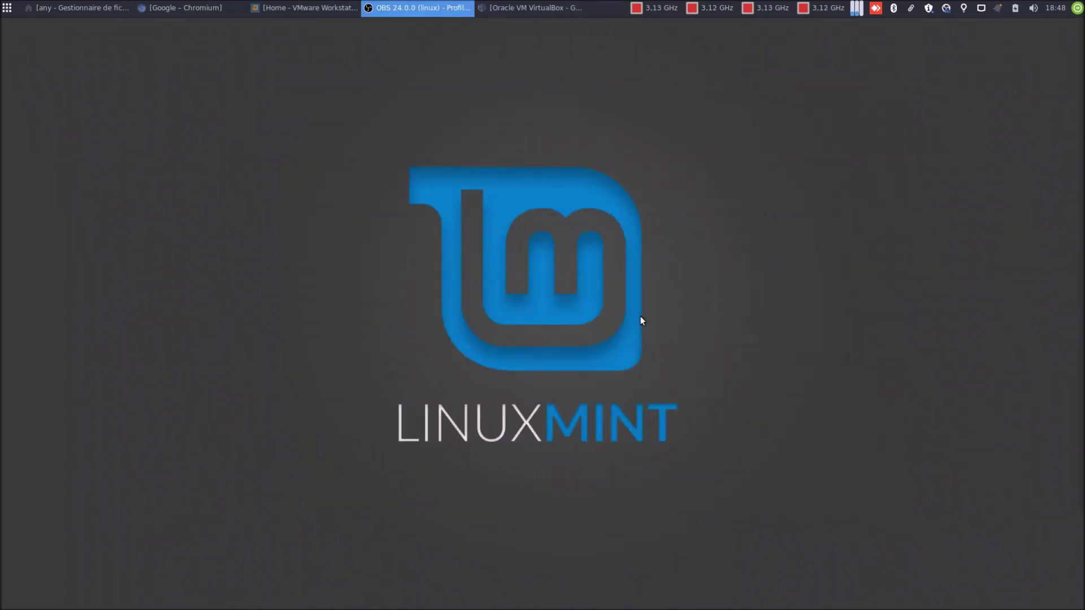
Return to the VirtualBox manager, set the machine's graphics controller to VBoxVGA and save the settings
{"action": "left_click", "coordinate": [515, 8]}
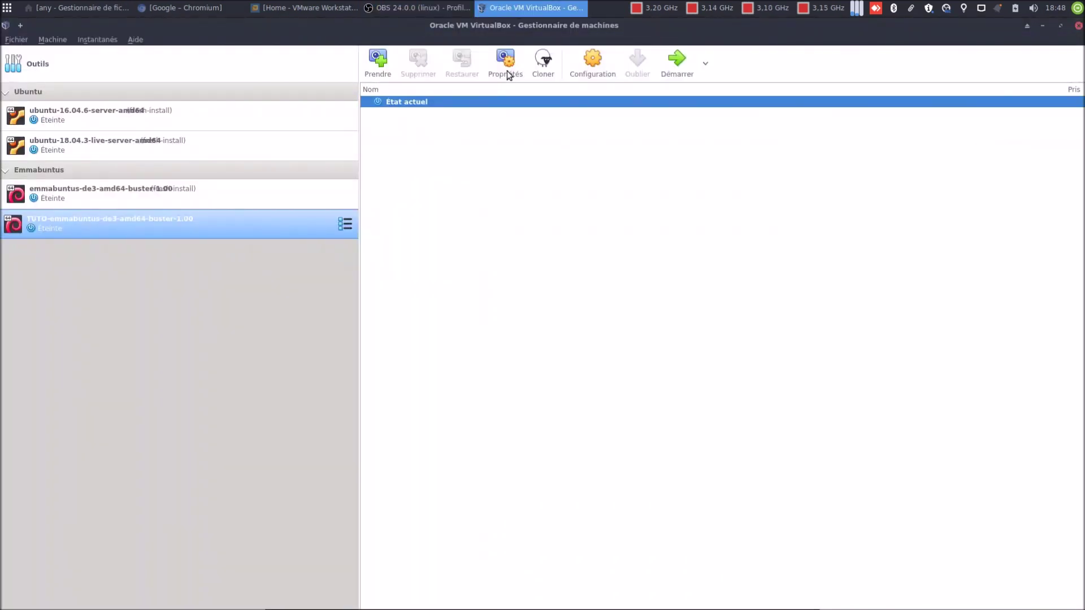
{"action": "left_click", "coordinate": [593, 71]}
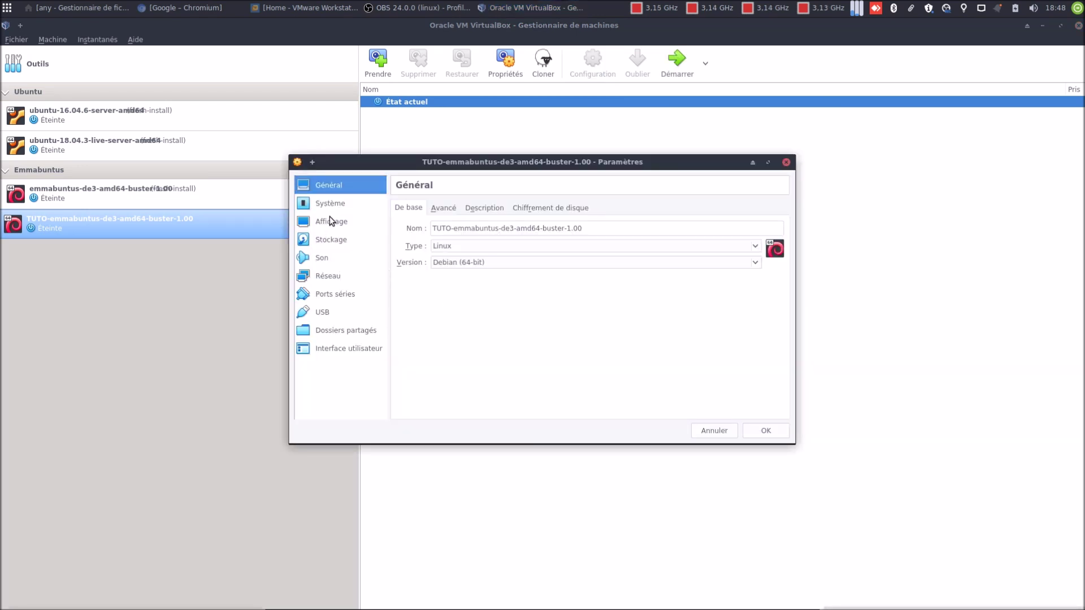
{"action": "left_click", "coordinate": [330, 218]}
{"action": "left_click", "coordinate": [523, 300]}
{"action": "left_click", "coordinate": [517, 289]}
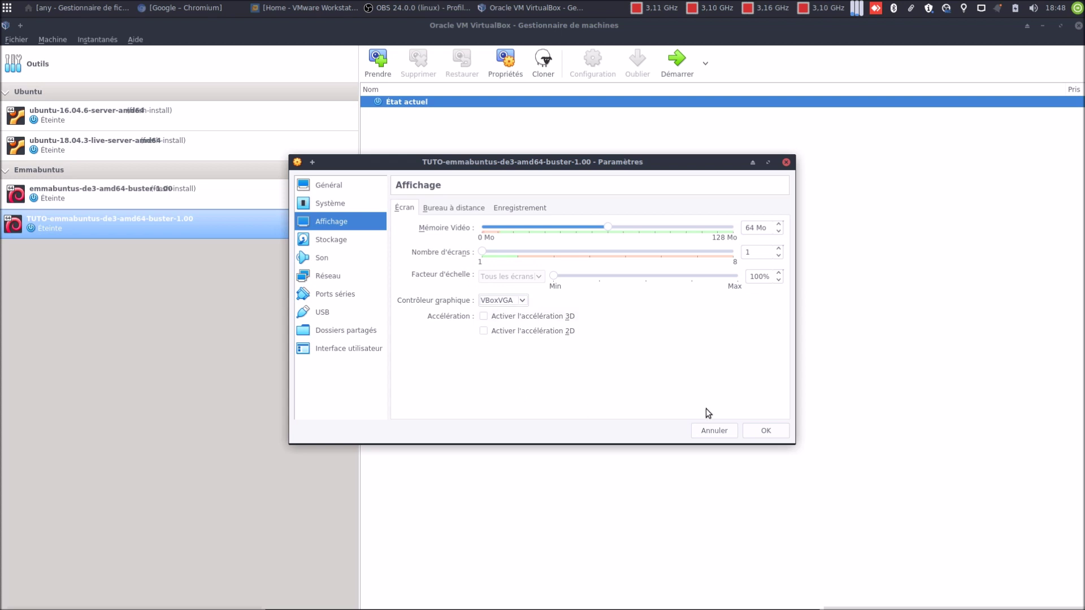
{"action": "left_click", "coordinate": [751, 432]}
Restart the virtual machine with its changed graphics controller and boot the French live session without installation
{"action": "left_click", "coordinate": [678, 72]}
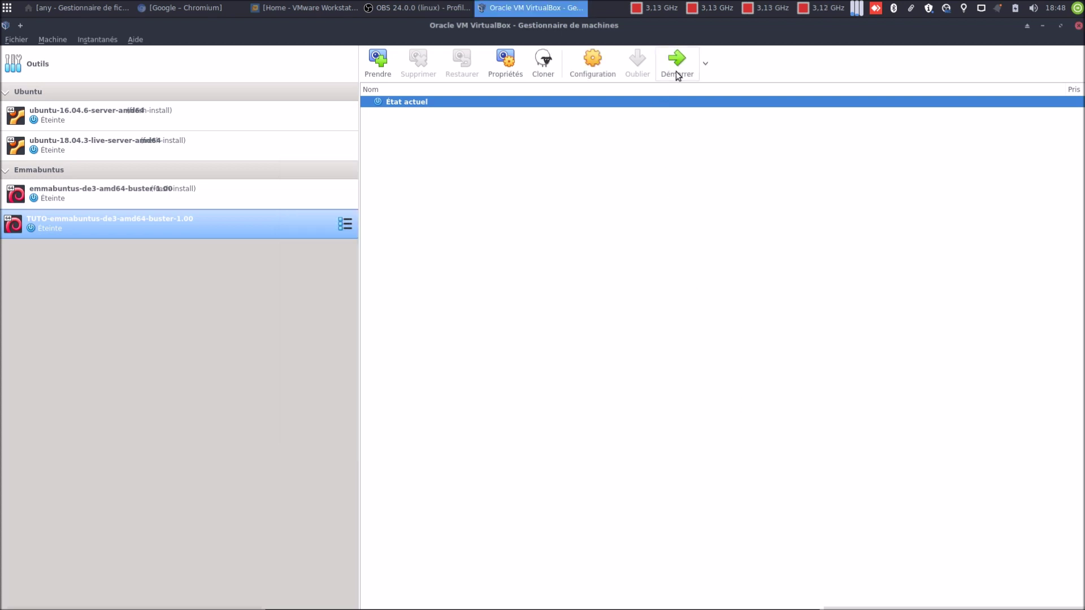
{"action": "left_click", "coordinate": [1043, 26]}
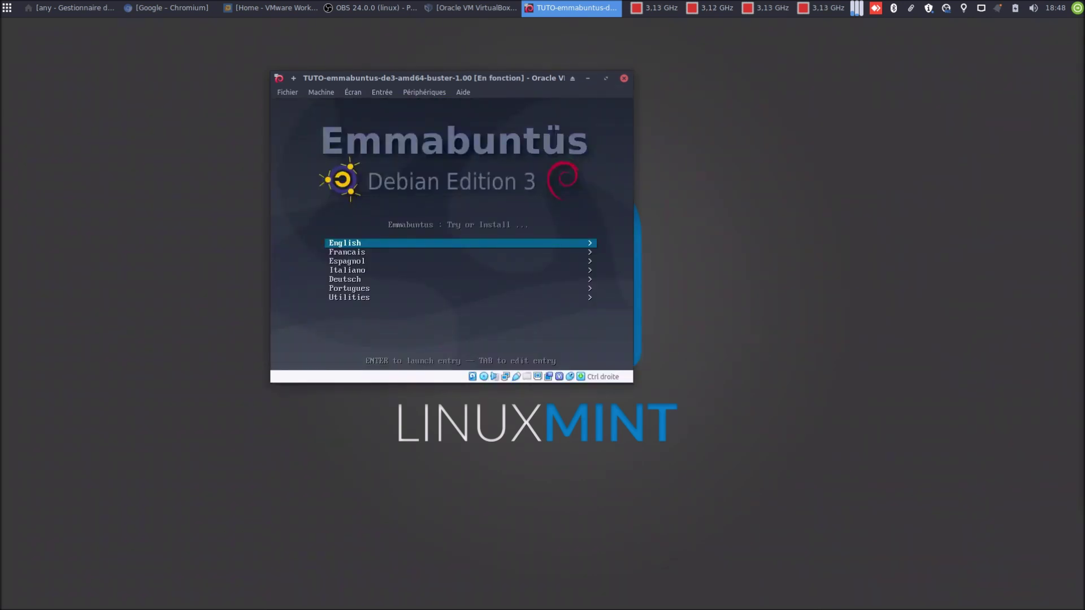
{"action": "key", "text": "Down"}
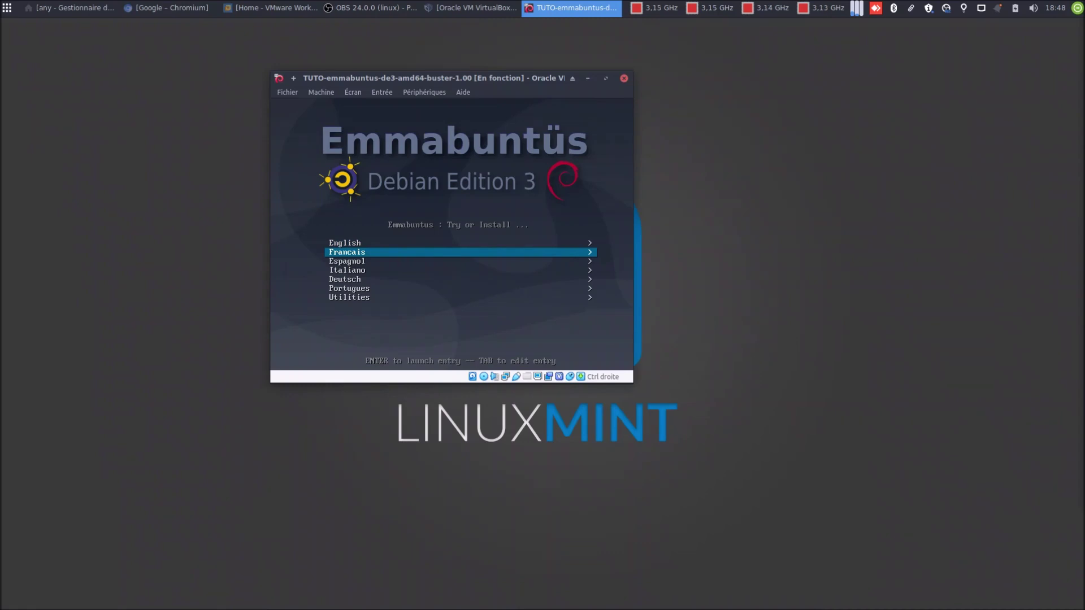
{"action": "key", "text": "Return"}
{"action": "key", "text": "Return"}
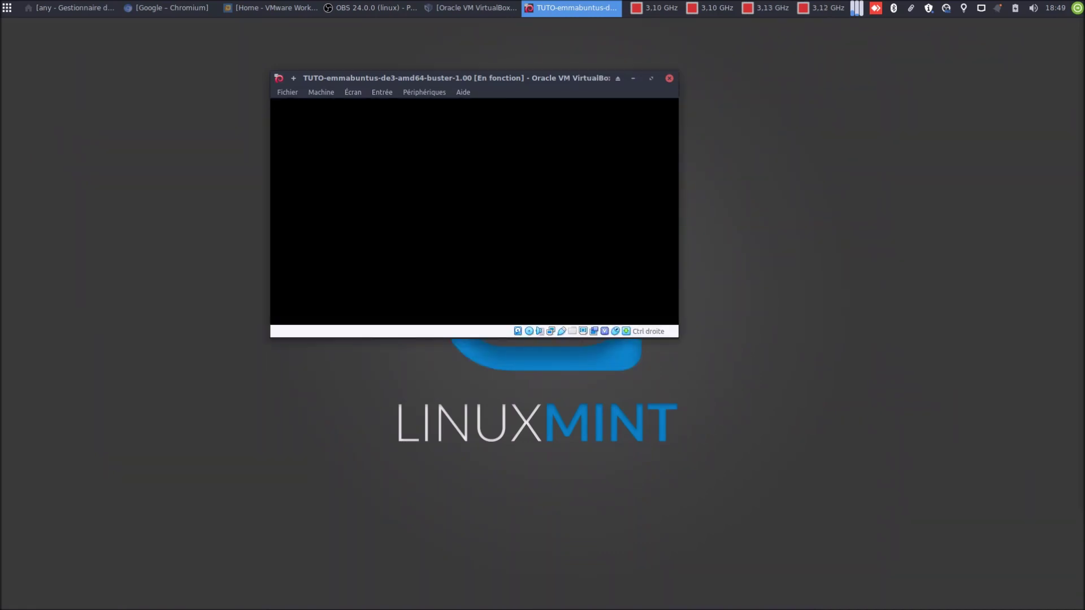
Reposition the virtual machine's window while the live session boots and examine which screen display options are available
{"action": "left_click_drag", "start_coordinate": [487, 78], "coordinate": [533, 175]}
{"action": "left_click", "coordinate": [402, 191]}
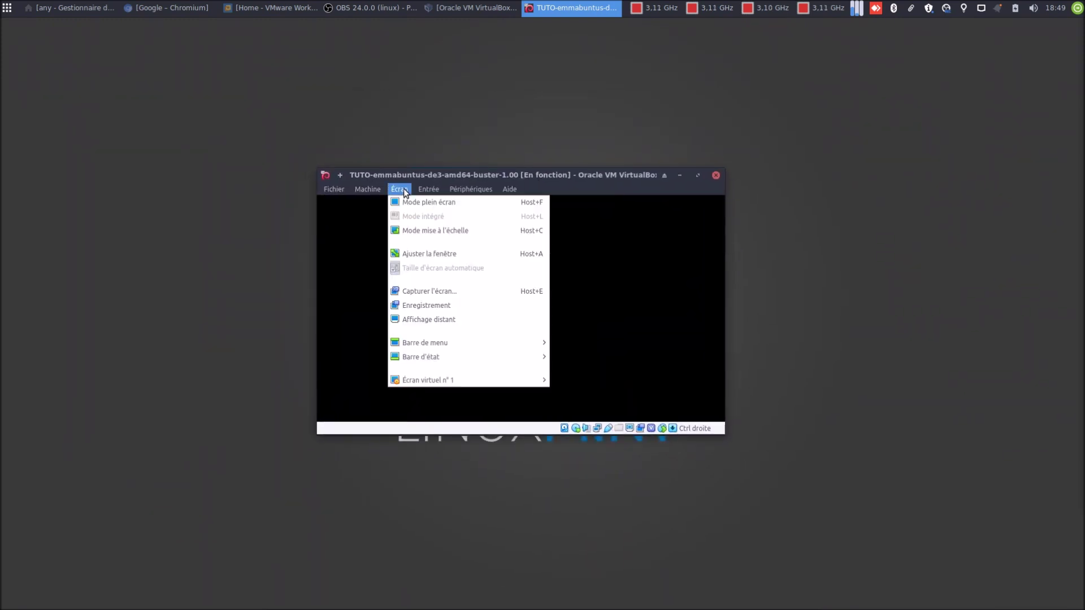
{"action": "left_click", "coordinate": [451, 148]}
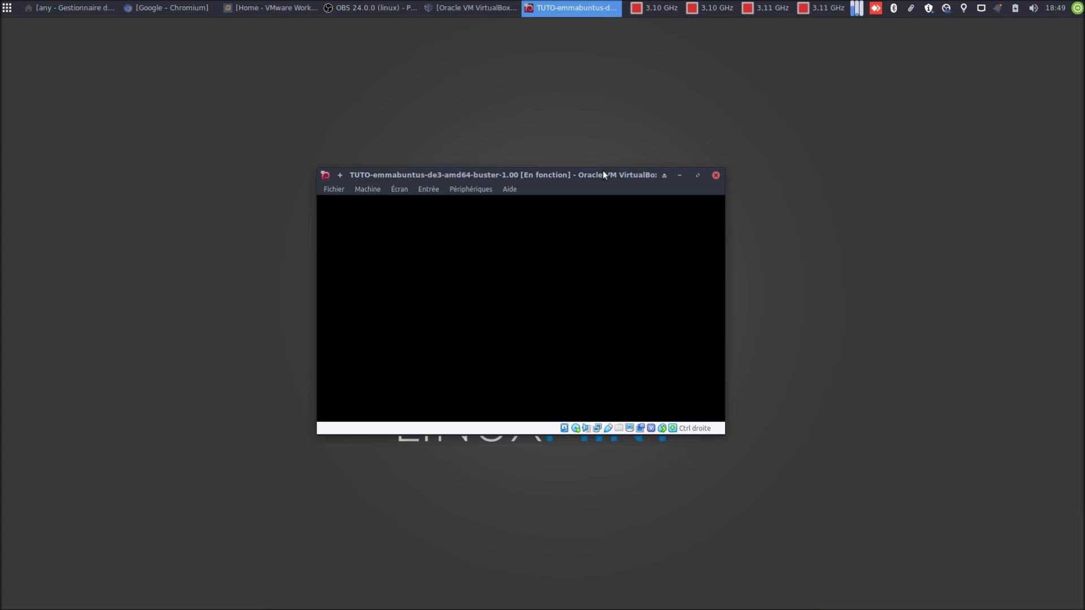
{"action": "left_click_drag", "start_coordinate": [672, 170], "coordinate": [661, 113]}
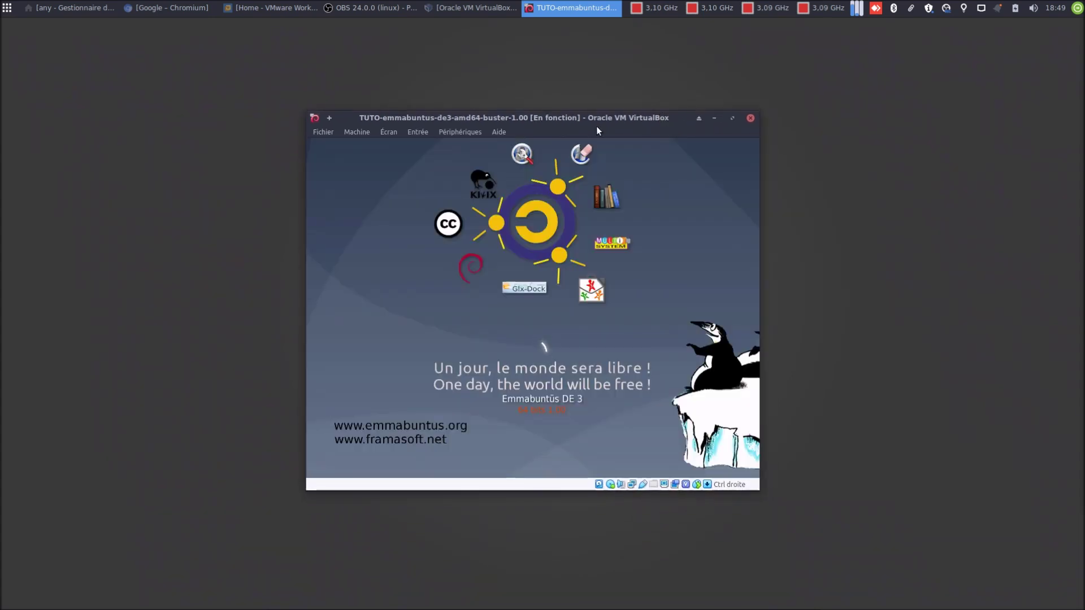
{"action": "left_click", "coordinate": [394, 133]}
{"action": "left_click", "coordinate": [394, 134]}
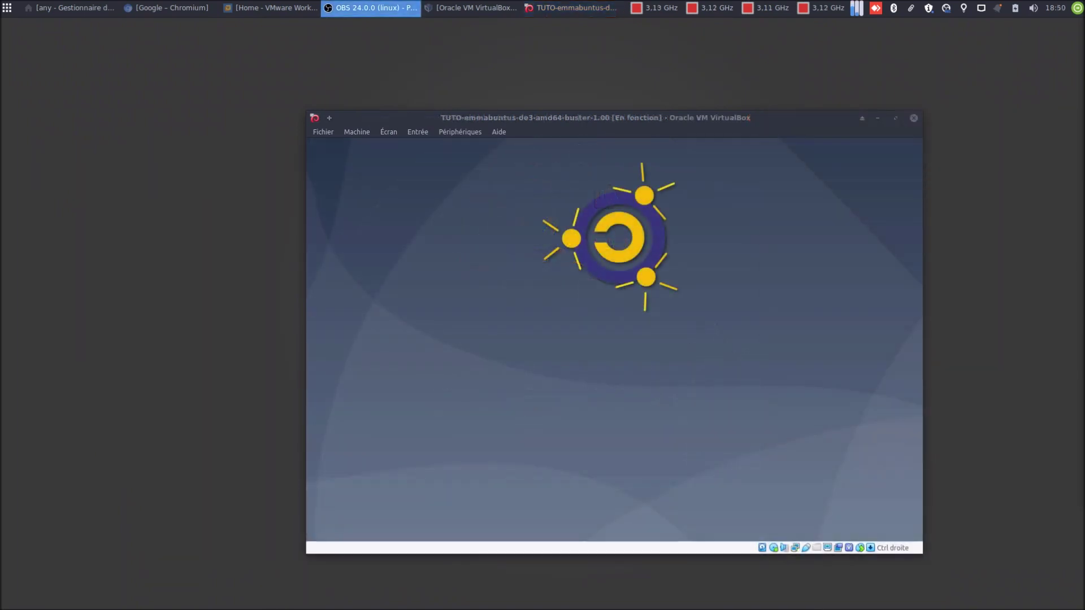
{"action": "left_click_drag", "start_coordinate": [638, 118], "coordinate": [586, 88]}
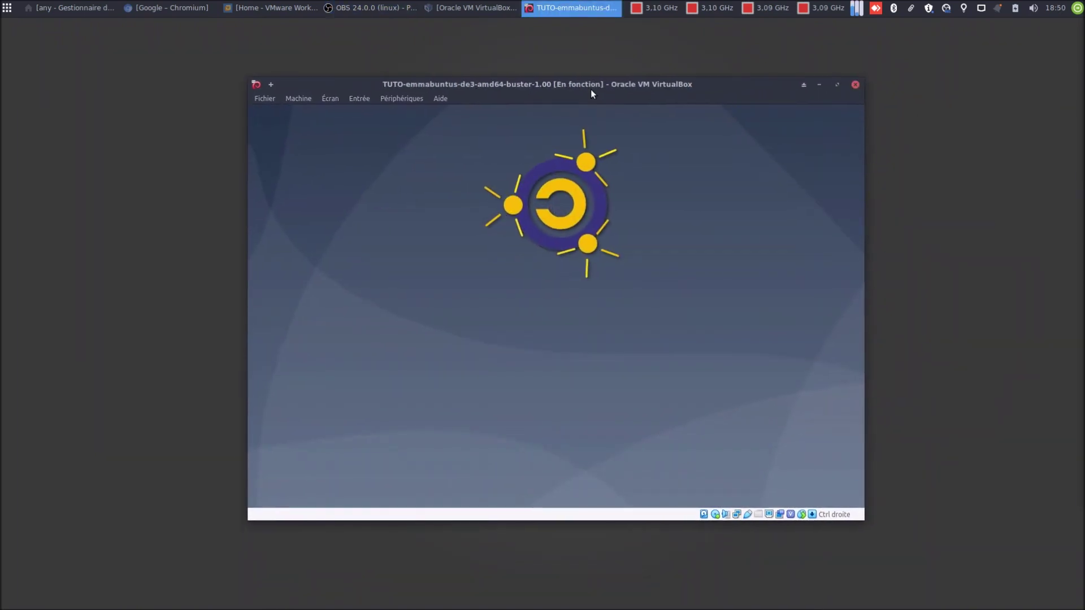
{"action": "left_click", "coordinate": [331, 101]}
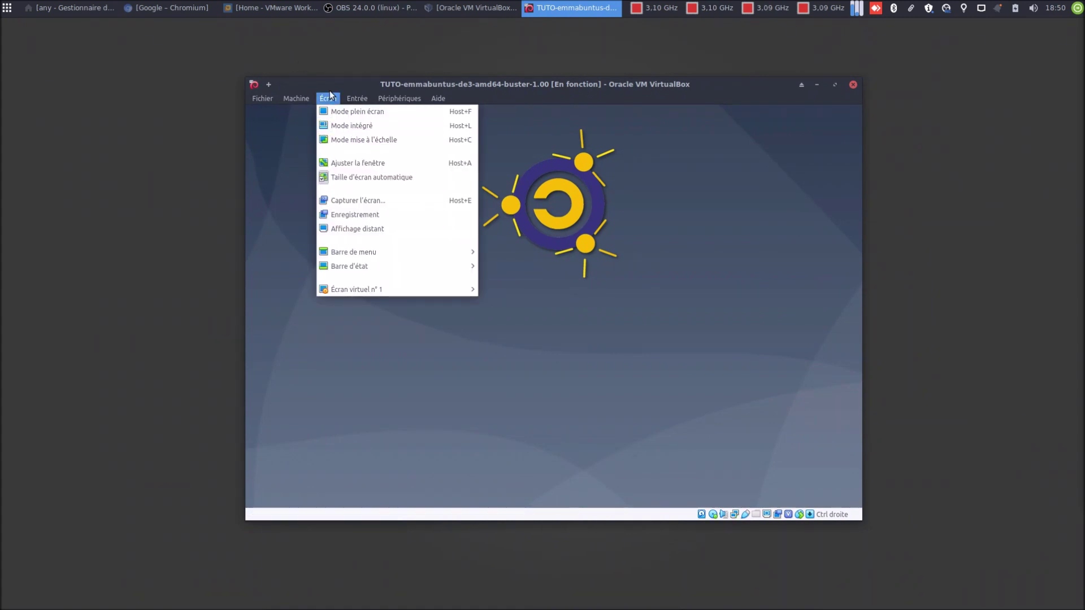
{"action": "mouse_move", "coordinate": [357, 98]}
{"action": "left_click", "coordinate": [616, 87]}
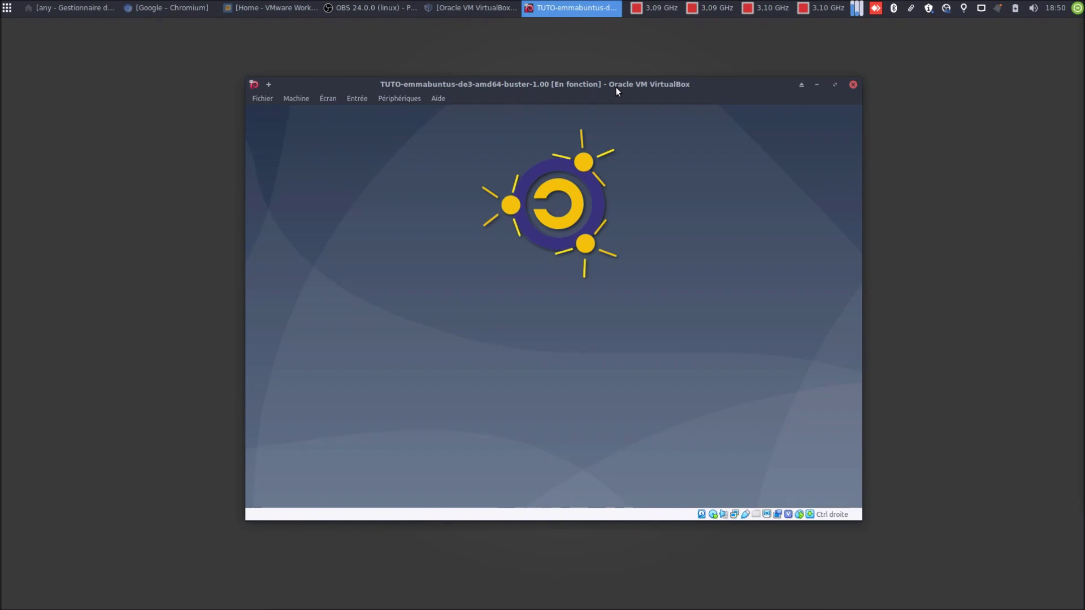
Maximize and restore the machine's window twice to check how the guest display adapts
{"action": "left_click", "coordinate": [835, 86]}
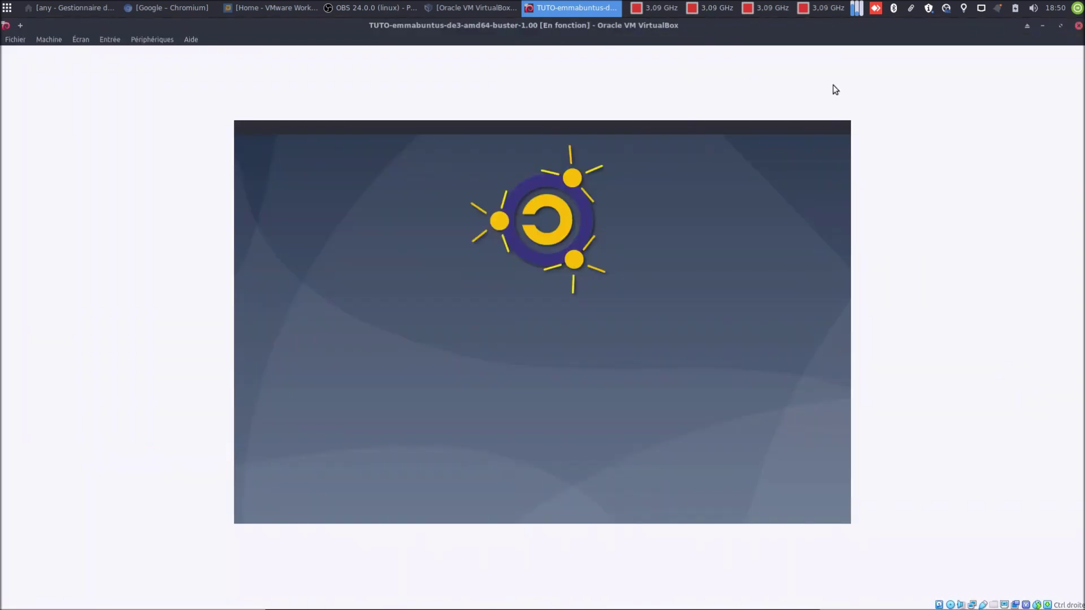
{"action": "left_click", "coordinate": [1062, 30]}
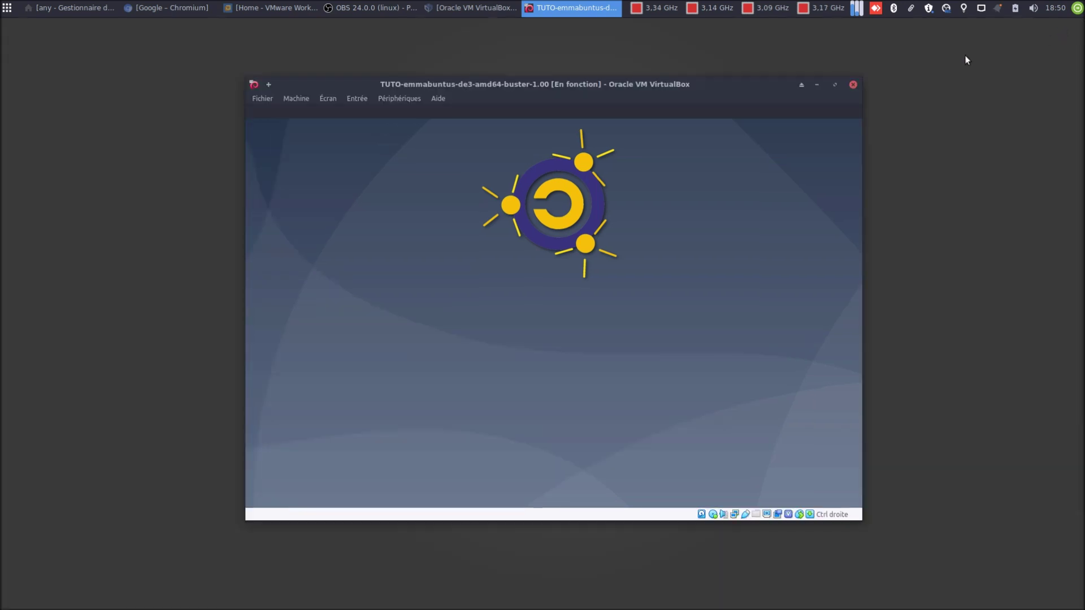
{"action": "left_click", "coordinate": [835, 85]}
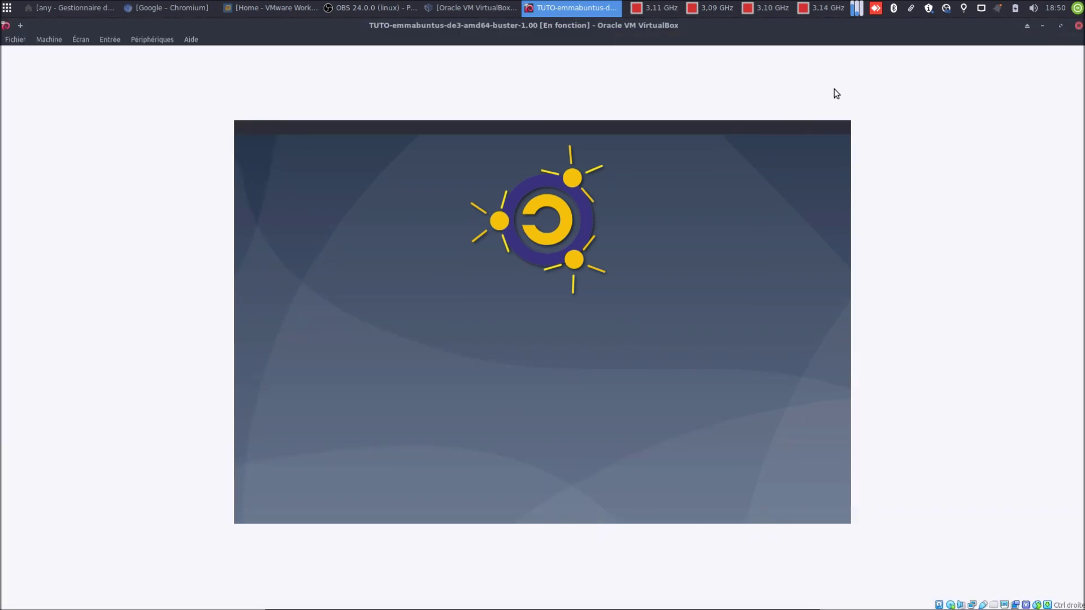
{"action": "left_click", "coordinate": [1060, 25]}
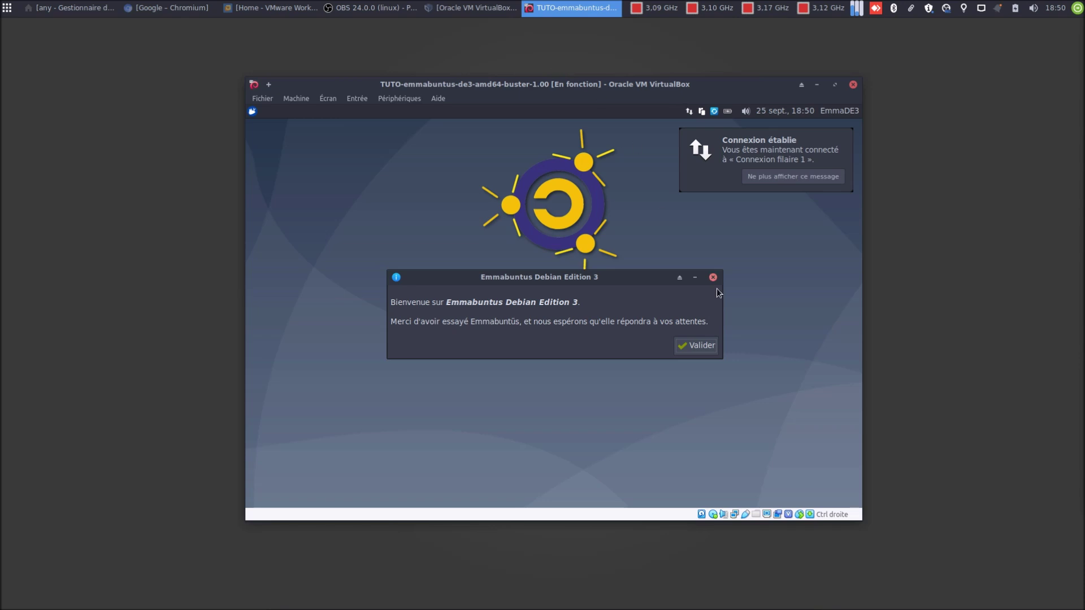
Dismiss the Emmabuntüs Debian Edition 3 welcome message and test the guest display once more by maximizing and restoring the window
{"action": "left_click", "coordinate": [696, 345]}
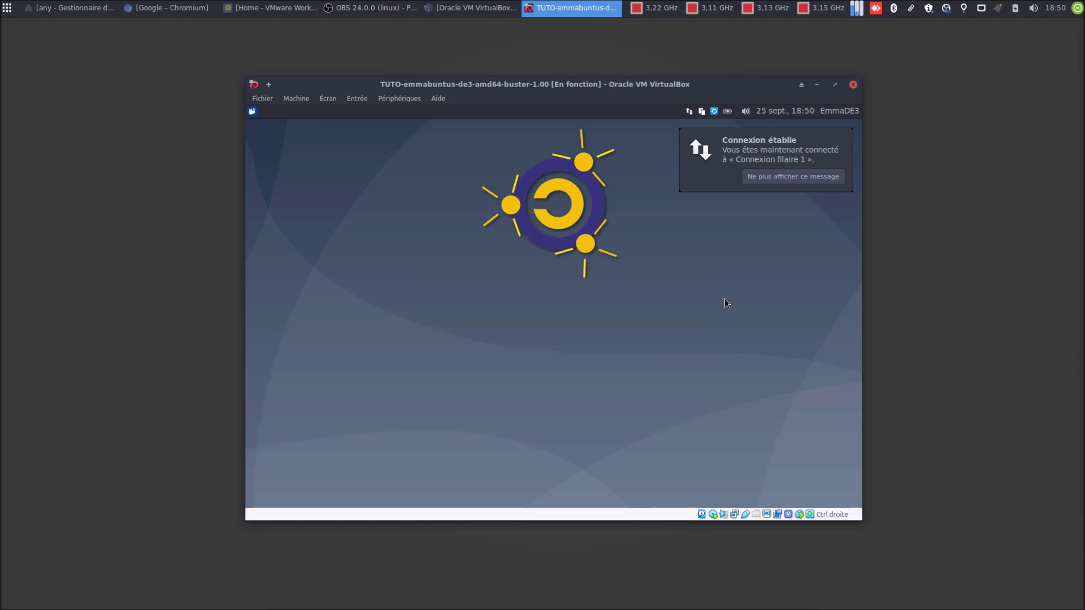
{"action": "left_click", "coordinate": [835, 87]}
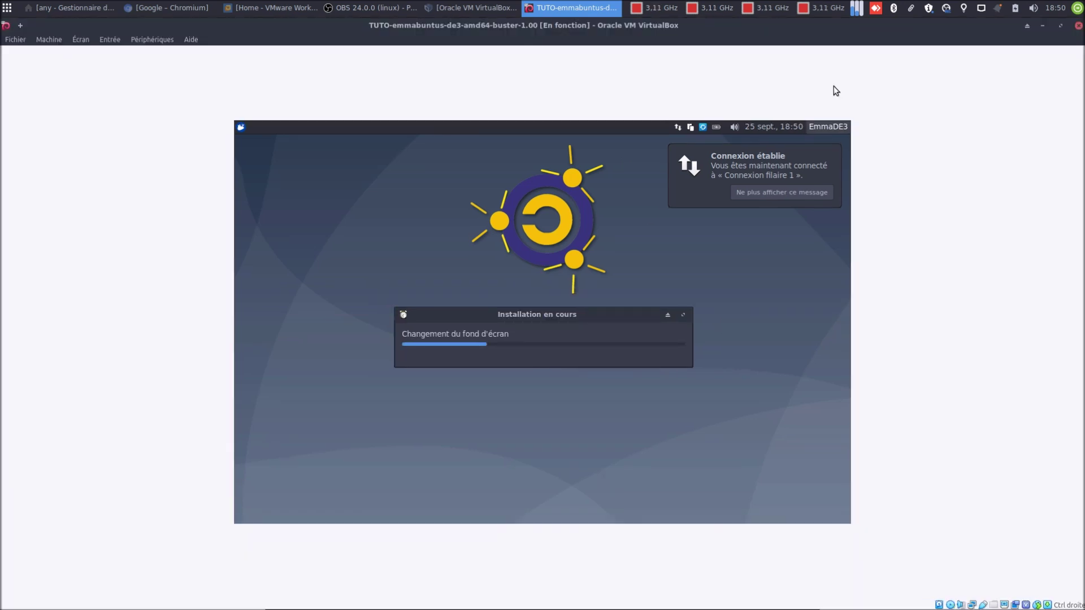
{"action": "left_click", "coordinate": [1061, 26]}
Apply the first keyboard variant for Belgique in LXKeymap and close the keyboard layout window
{"action": "left_click", "coordinate": [589, 351]}
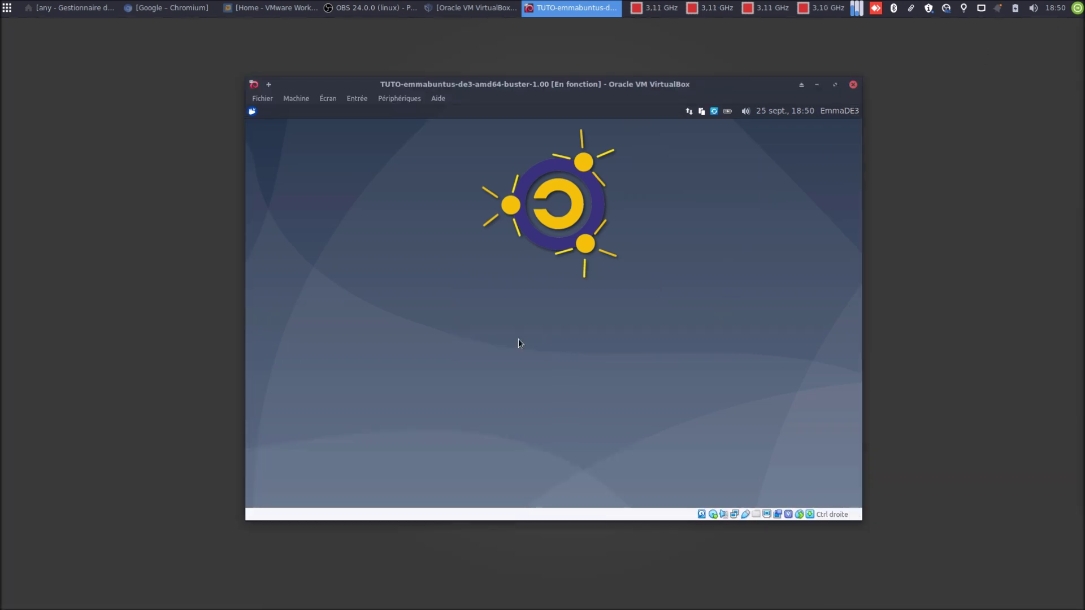
{"action": "scroll", "coordinate": [288, 278], "scroll_direction": "up", "scroll_amount": 2}
{"action": "scroll", "coordinate": [288, 278], "scroll_direction": "up", "scroll_amount": 3}
{"action": "scroll", "coordinate": [290, 278], "scroll_direction": "up", "scroll_amount": 3}
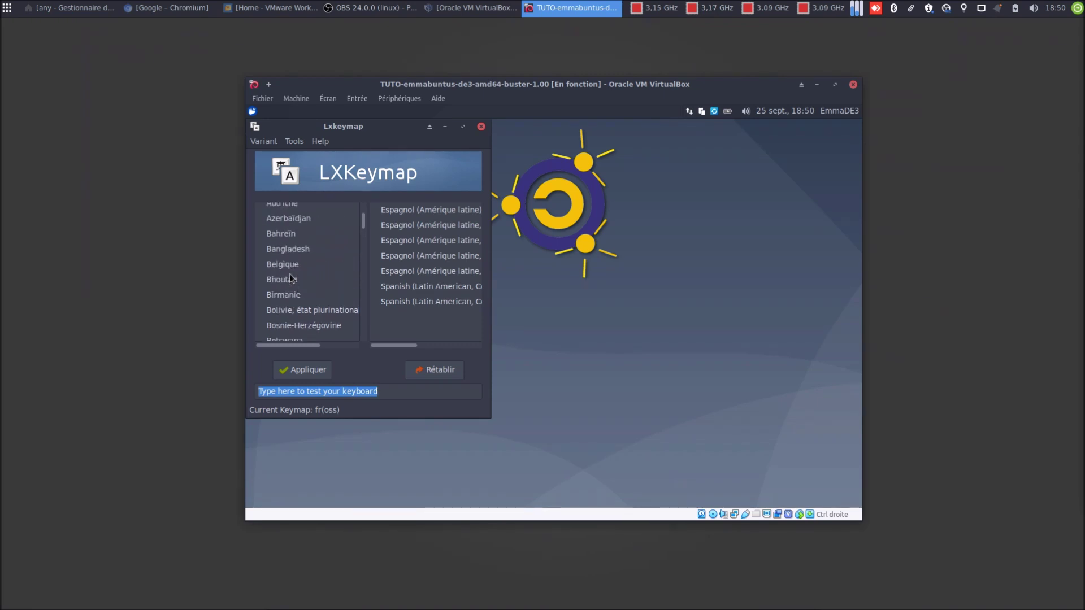
{"action": "left_click", "coordinate": [289, 265]}
{"action": "left_click", "coordinate": [396, 209]}
{"action": "left_click", "coordinate": [303, 371]}
{"action": "left_click", "coordinate": [481, 126]}
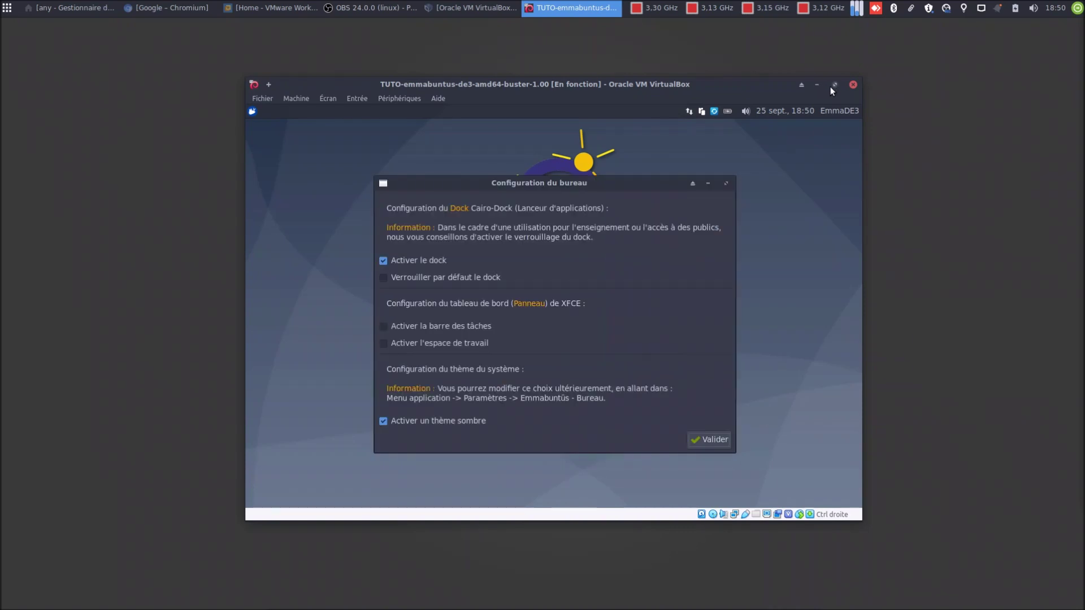
Test the guest display by maximizing and restoring the machine's window, and enlarge the restored window in width and height
{"action": "left_click", "coordinate": [834, 85]}
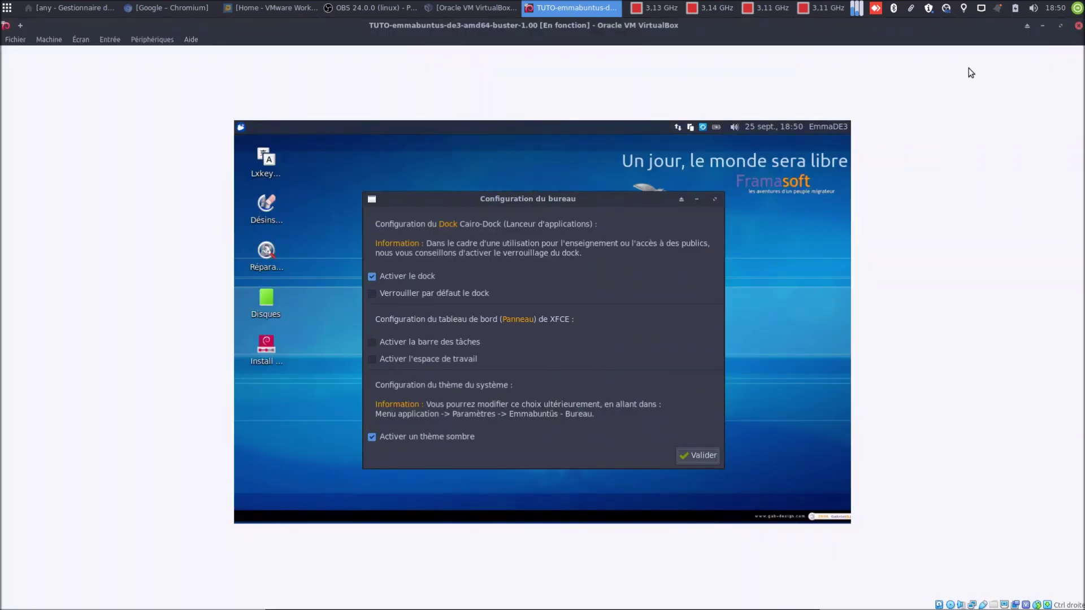
{"action": "left_click", "coordinate": [1059, 26]}
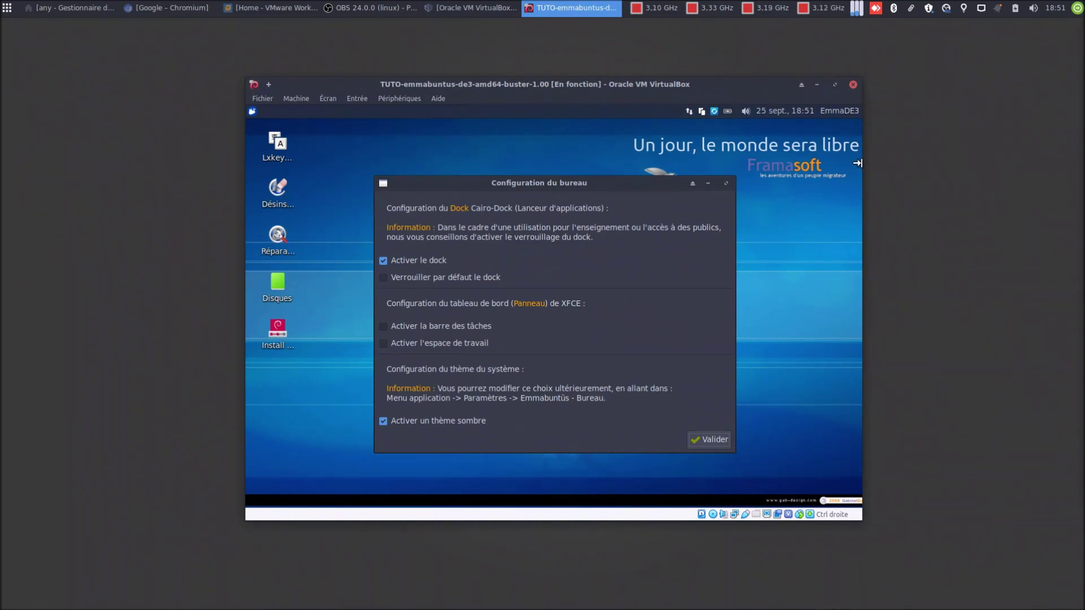
{"action": "left_click_drag", "start_coordinate": [861, 165], "coordinate": [911, 161]}
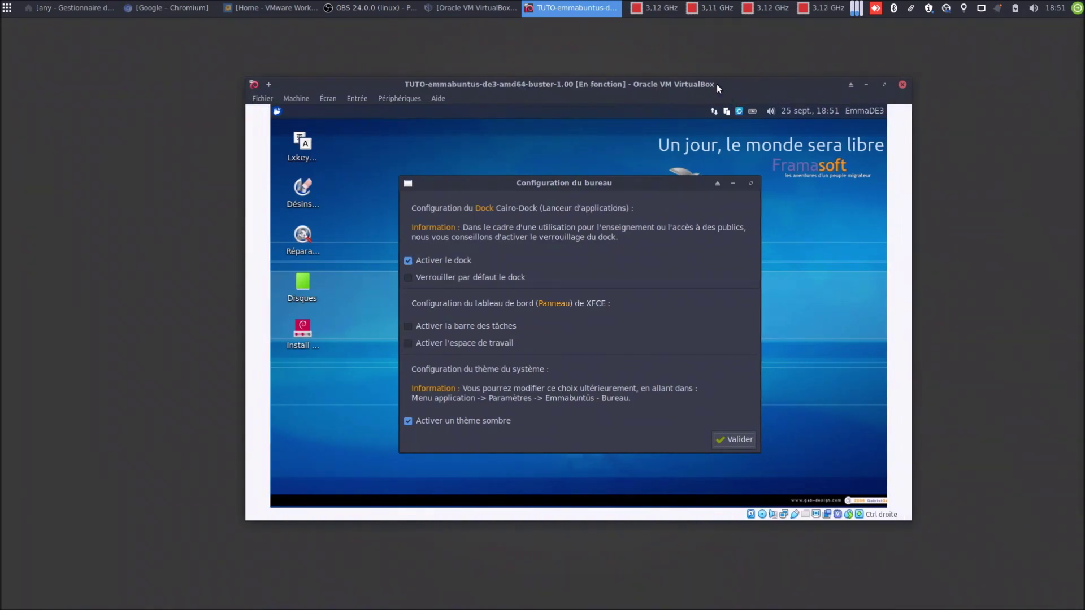
{"action": "left_click_drag", "start_coordinate": [716, 80], "coordinate": [714, 44]}
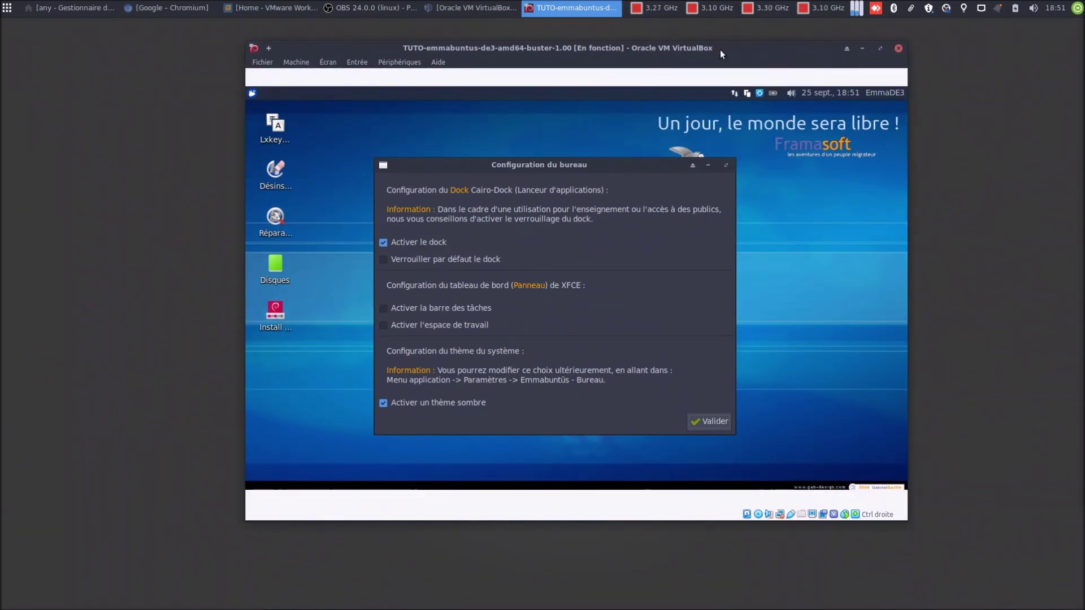
Reposition the machine's window, maximize it and move the guest's Configuration du bureau dialog towards the middle of the desktop
{"action": "left_click_drag", "start_coordinate": [720, 48], "coordinate": [687, 83]}
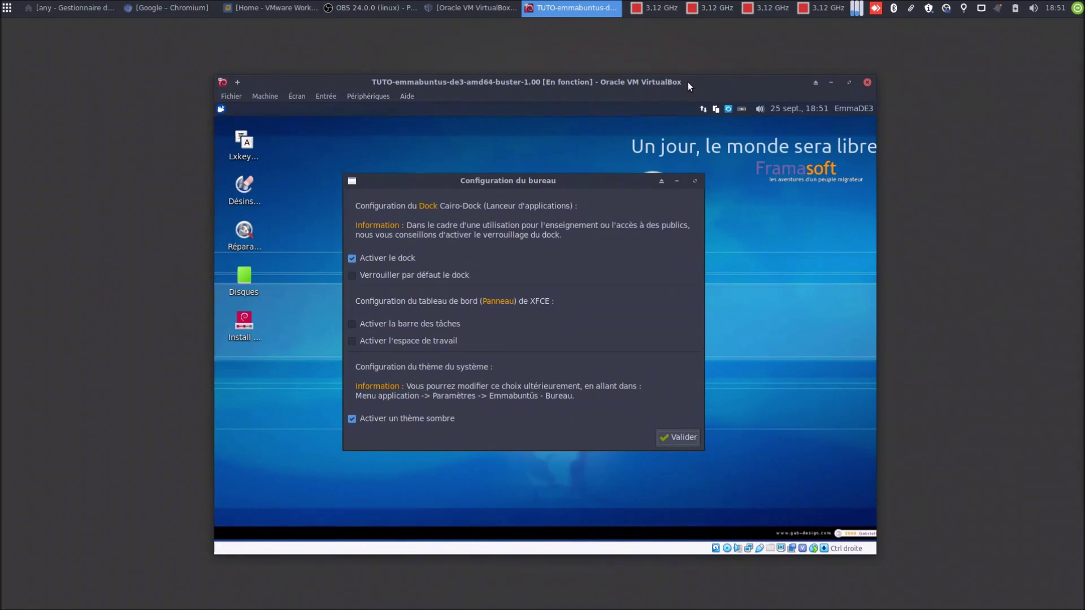
{"action": "left_click", "coordinate": [849, 83]}
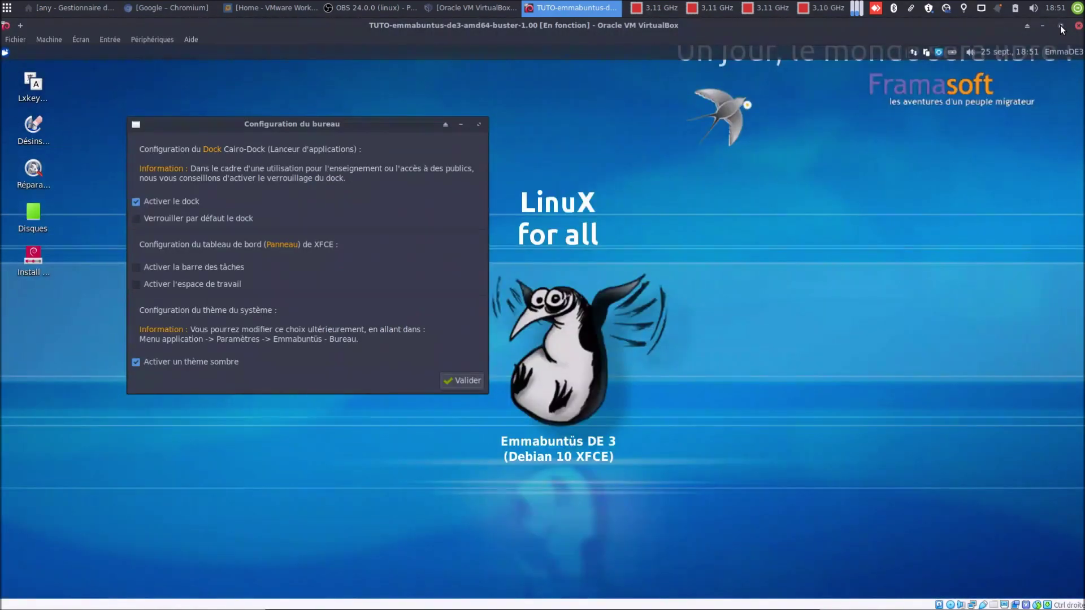
{"action": "left_click_drag", "start_coordinate": [408, 125], "coordinate": [658, 199]}
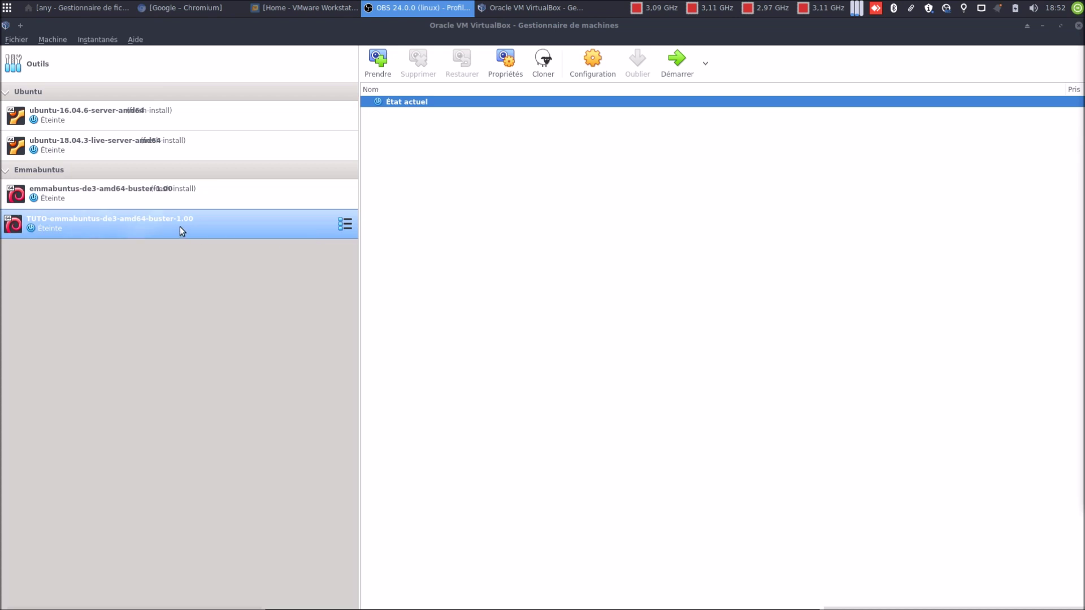
Delete the TUTO-emmabuntus-de3-amd64-buster-1.00 virtual machine from the VirtualBox manager
{"action": "right_click", "coordinate": [179, 226]}
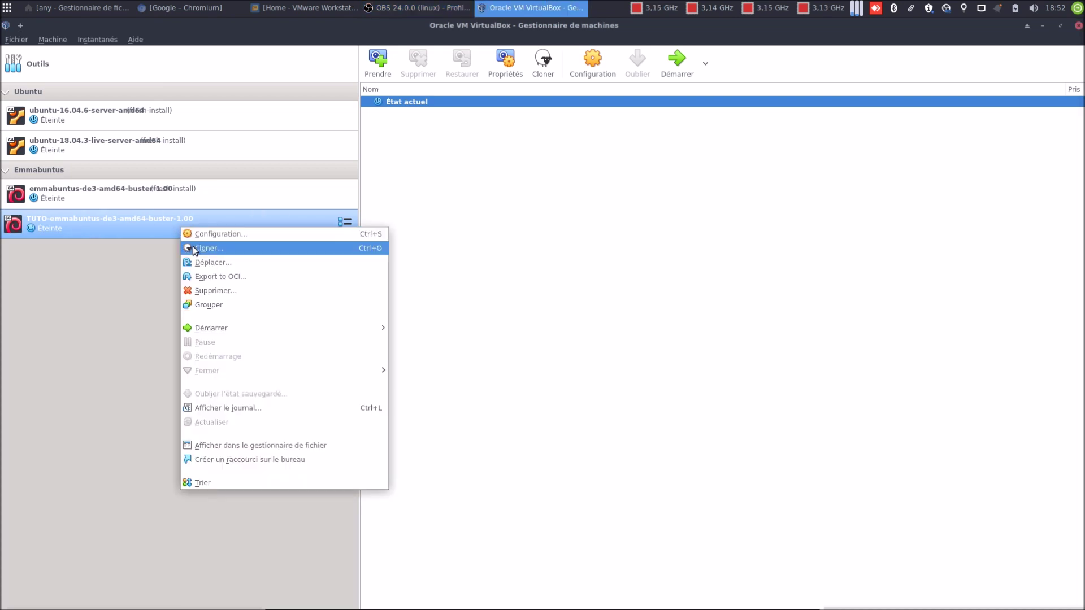
{"action": "left_click", "coordinate": [222, 291]}
{"action": "left_click", "coordinate": [624, 368]}
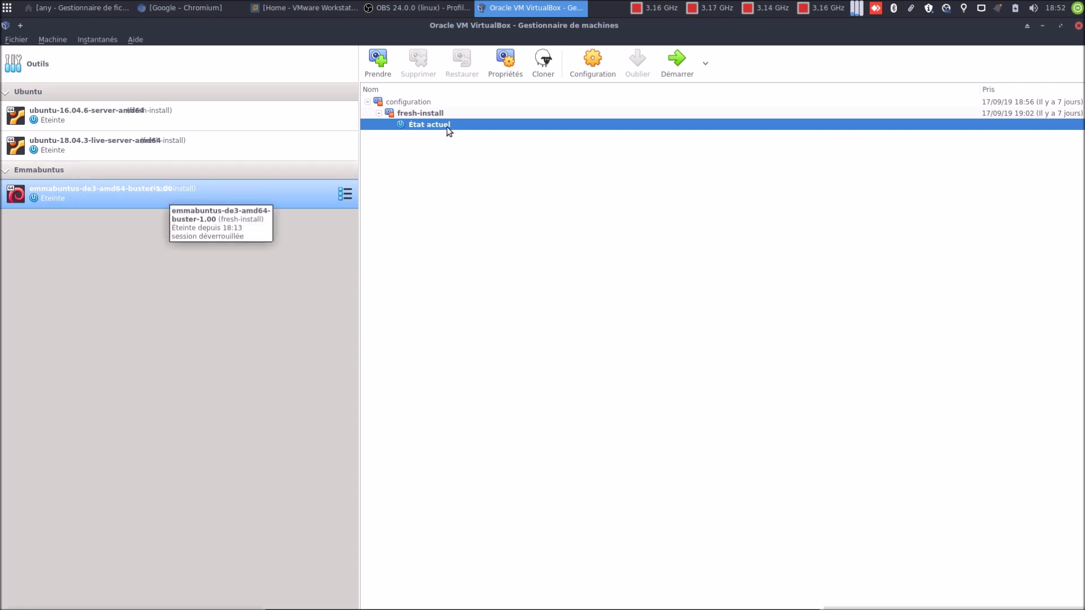
Start the existing emmabuntus-de3-amd64-buster-1.00 virtual machine and minimize the VirtualBox manager while it boots
{"action": "left_click", "coordinate": [677, 73]}
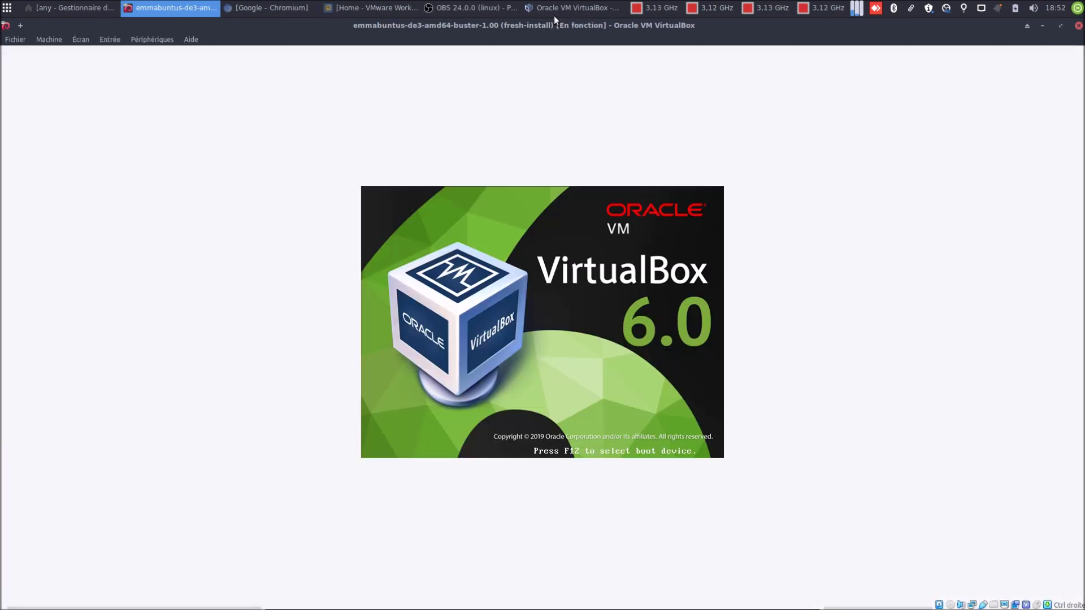
{"action": "left_click", "coordinate": [604, 9]}
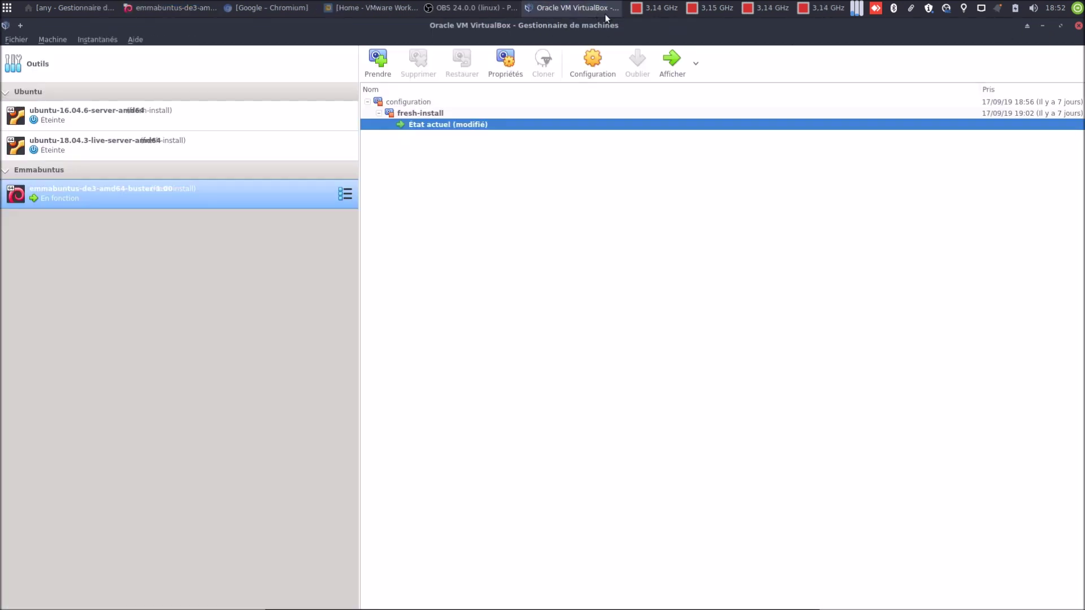
{"action": "left_click", "coordinate": [1043, 25]}
{"action": "key", "text": "Return"}
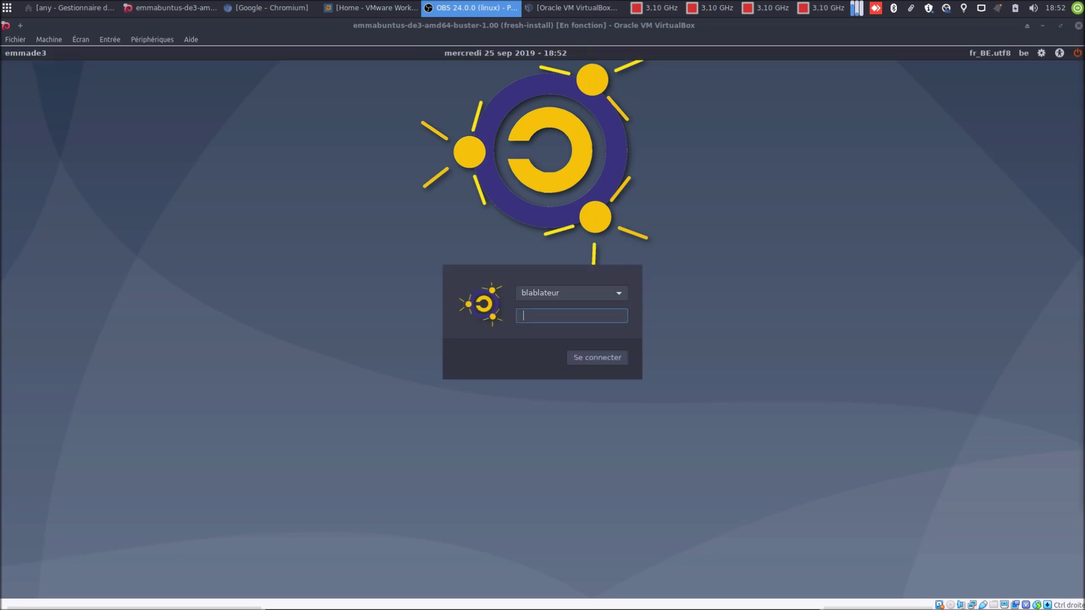
Log in to the installed Emmabuntüs system by entering the account password
{"action": "left_click", "coordinate": [616, 315]}
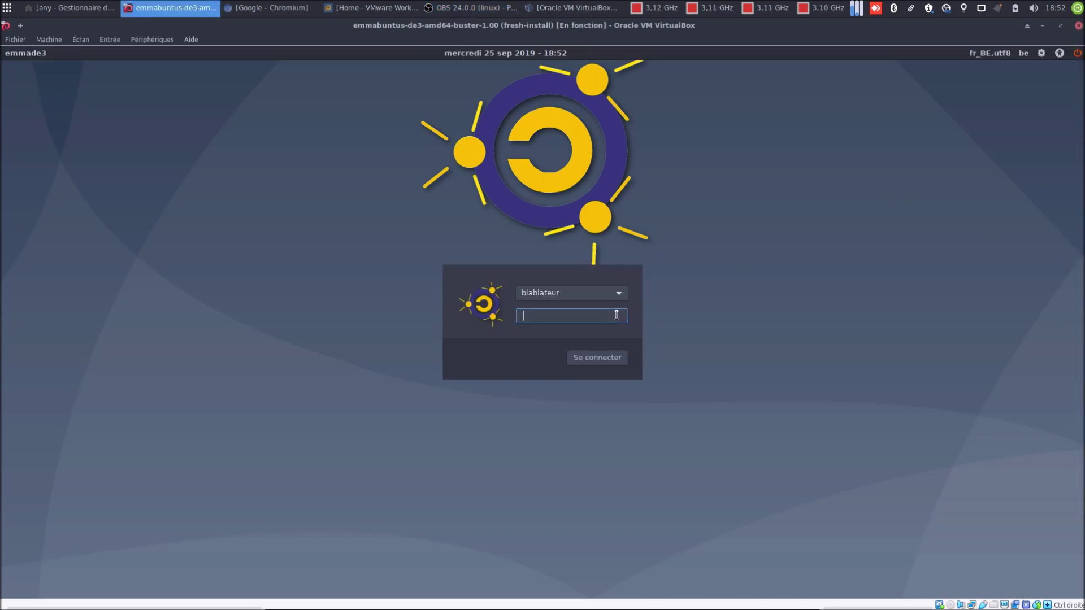
{"action": "type", "text": "••••••"}
{"action": "key", "text": "Return"}
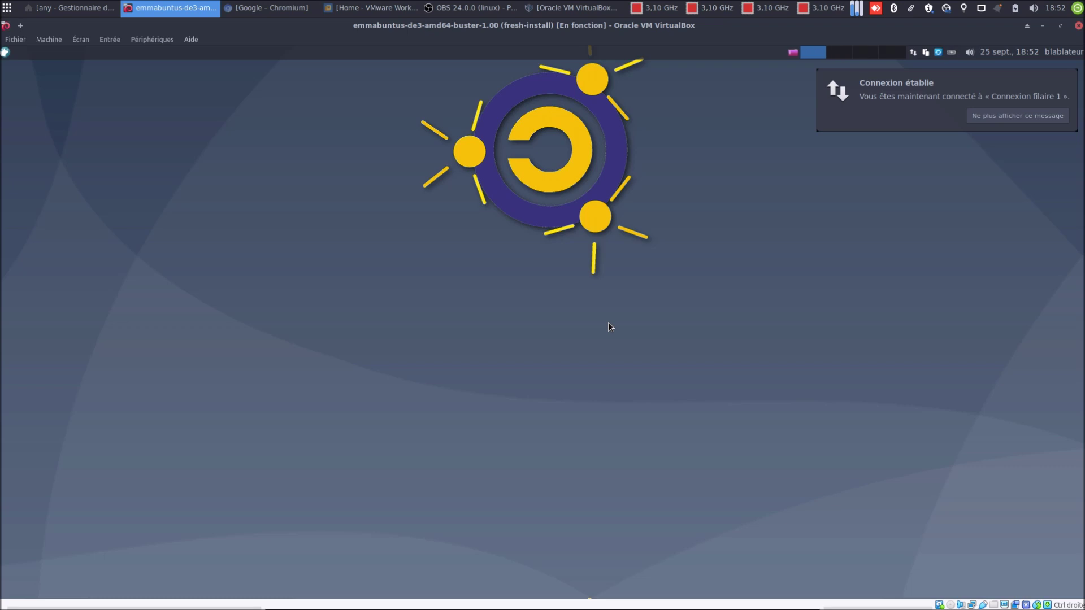
Look at the running machine's settings from the VirtualBox manager, cancel them and return to the guest desktop
{"action": "left_click", "coordinate": [556, 15]}
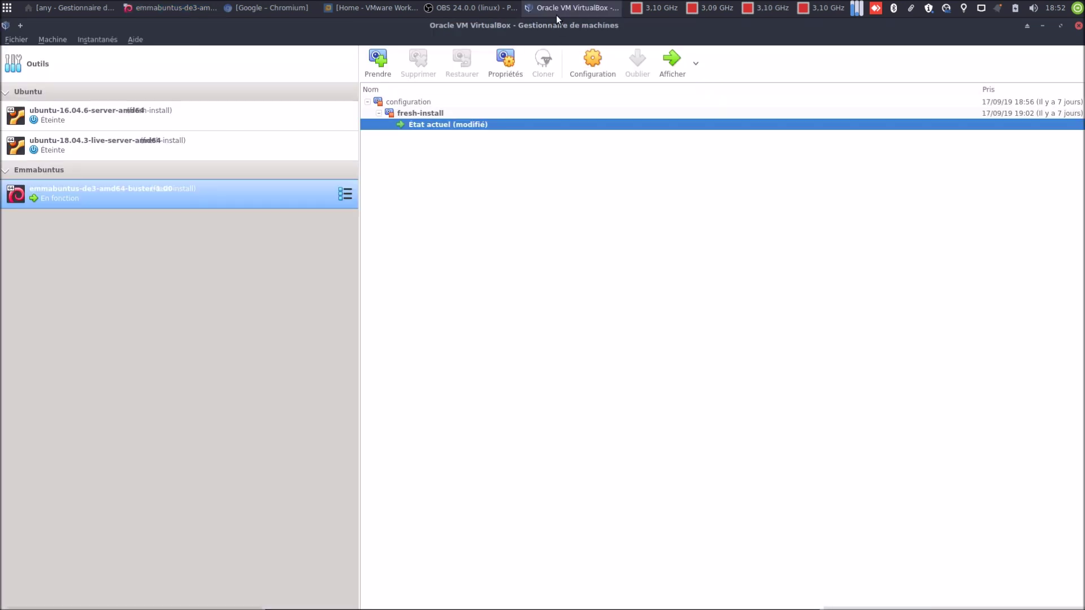
{"action": "left_click", "coordinate": [585, 63]}
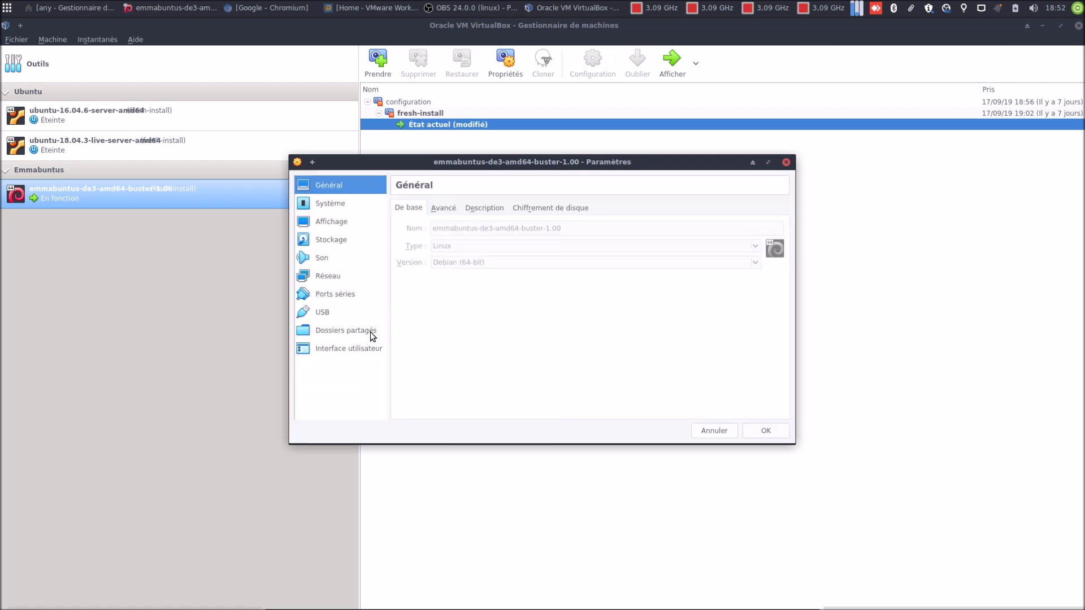
{"action": "left_click", "coordinate": [700, 433]}
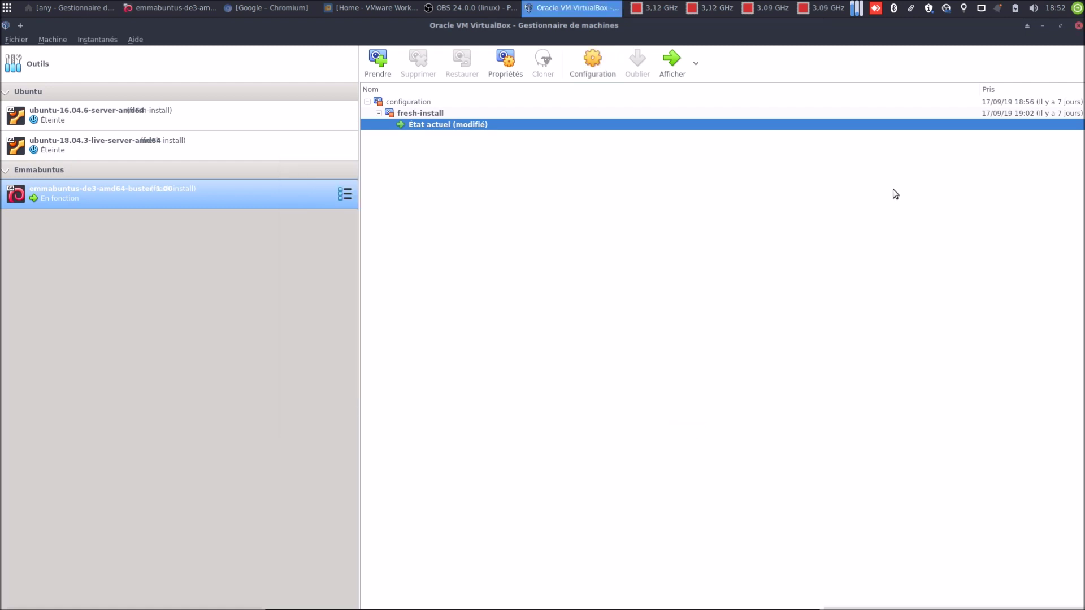
{"action": "left_click", "coordinate": [1044, 27]}
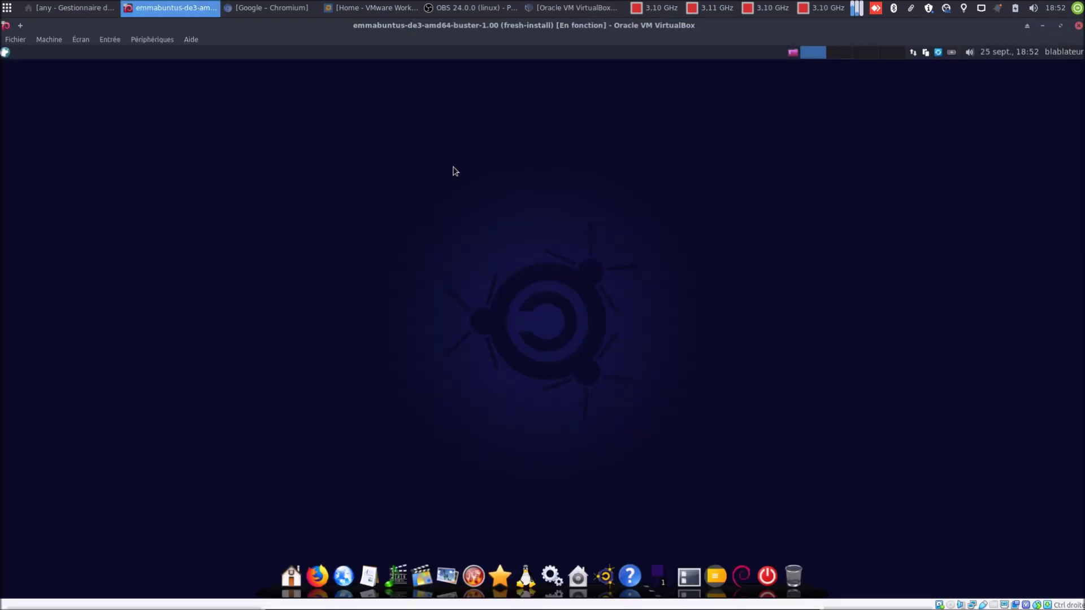
Open the running machine's file manager and create a guest session with the account's user name and password, making the password visible
{"action": "left_click", "coordinate": [46, 41]}
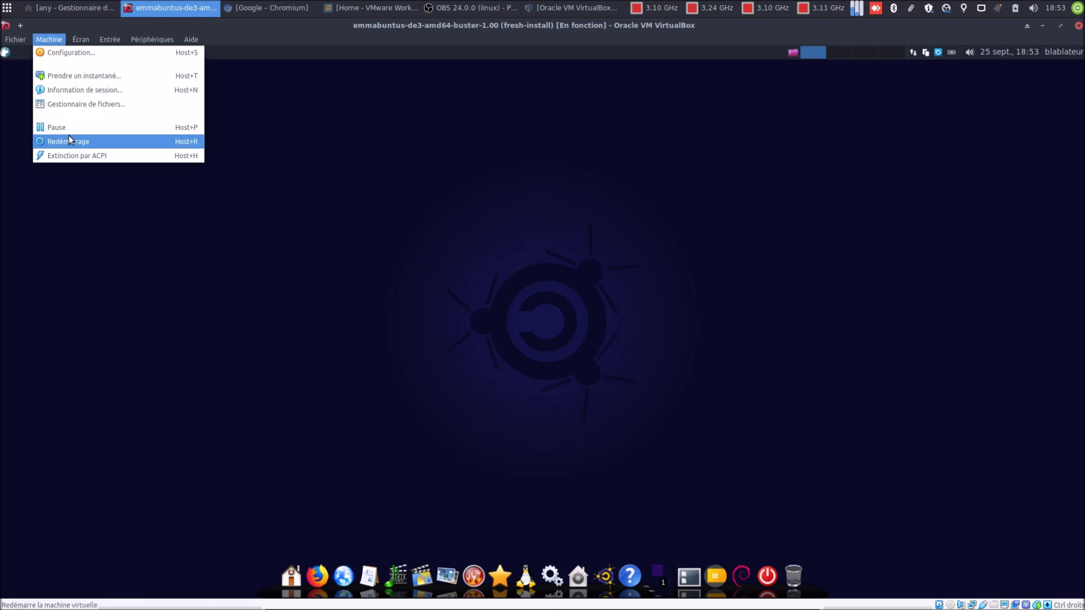
{"action": "left_click", "coordinate": [66, 107]}
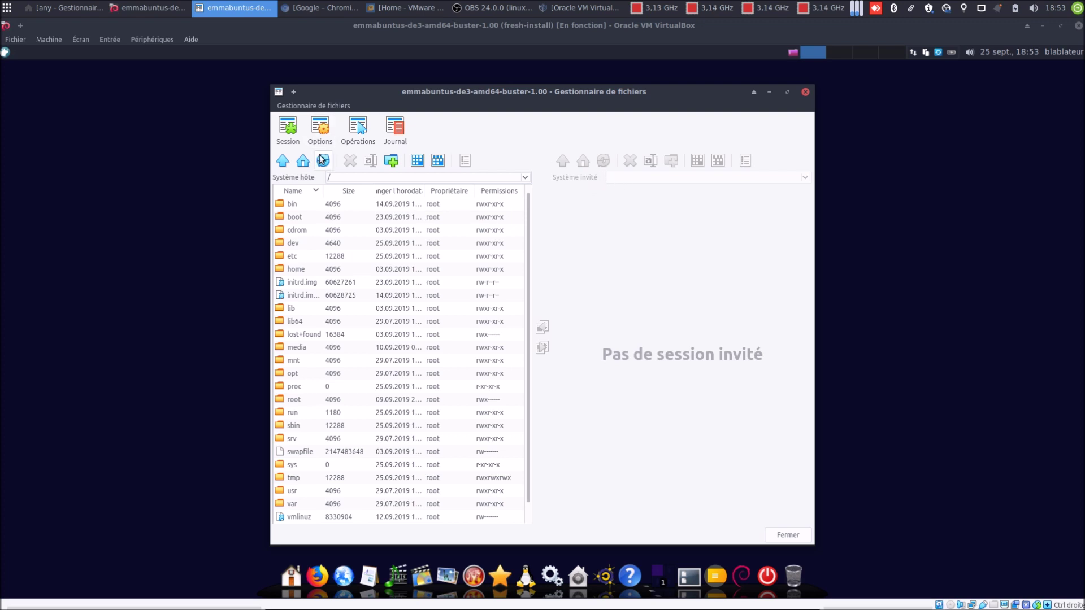
{"action": "left_click", "coordinate": [288, 141]}
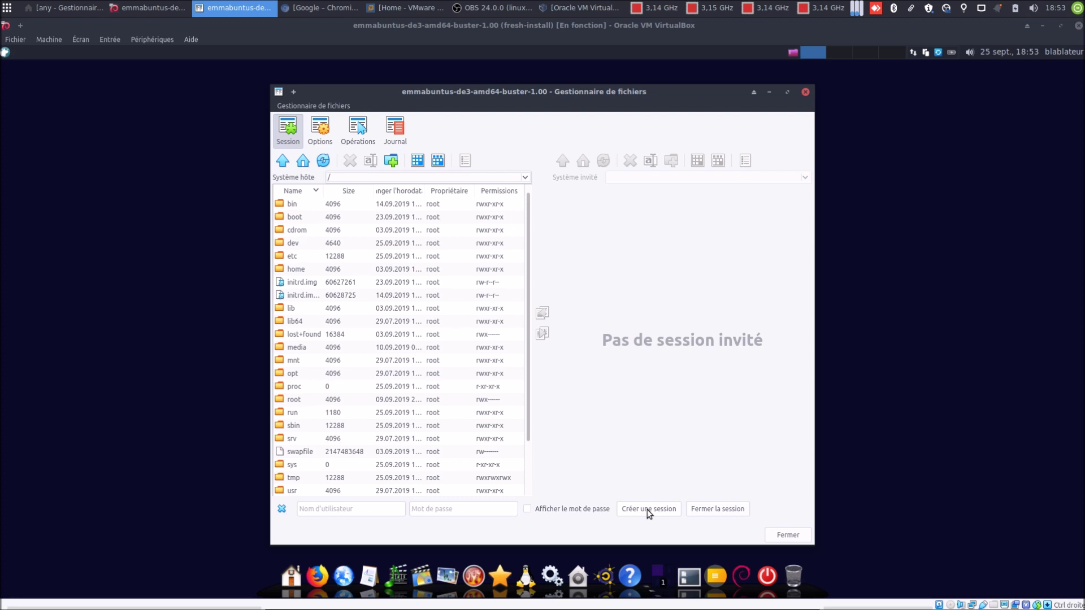
{"action": "left_click", "coordinate": [348, 510]}
{"action": "type", "text": "bbl"}
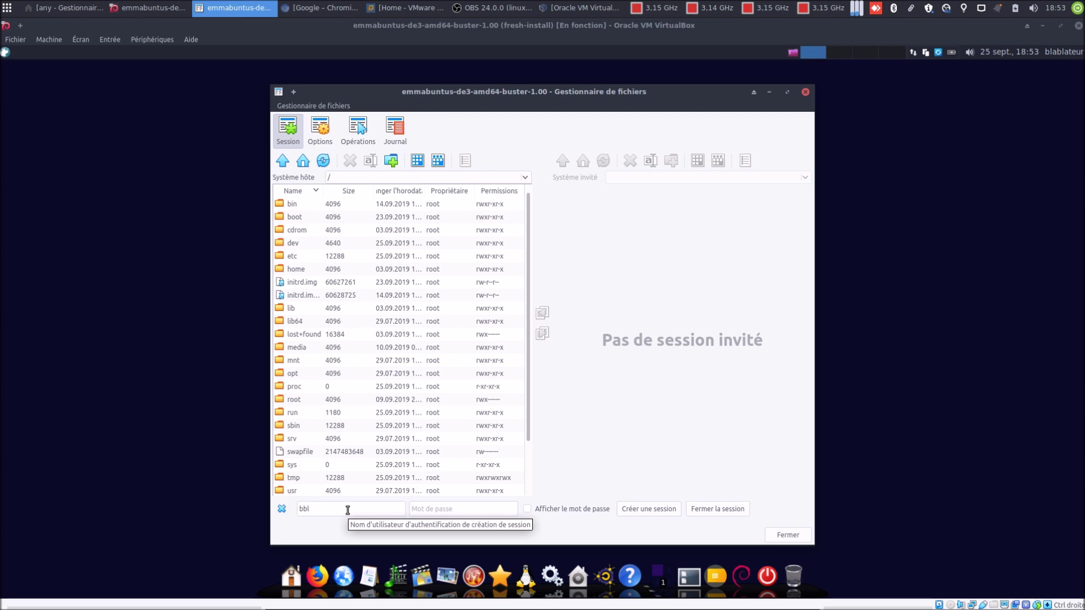
{"action": "key", "text": "Tab"}
{"action": "type", "text": "●●●●●●"}
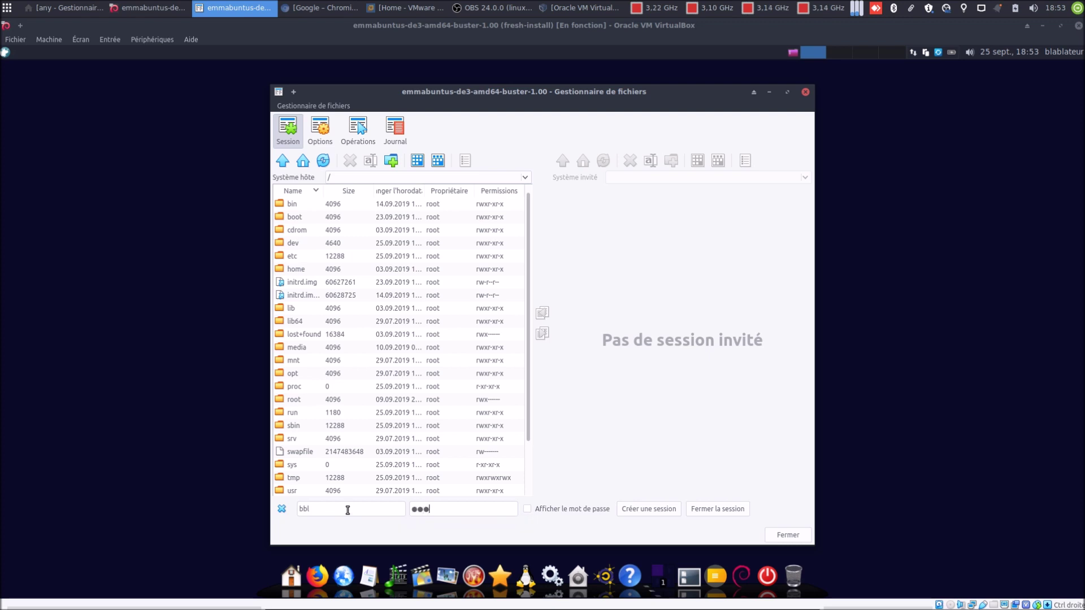
{"action": "left_click", "coordinate": [527, 508]}
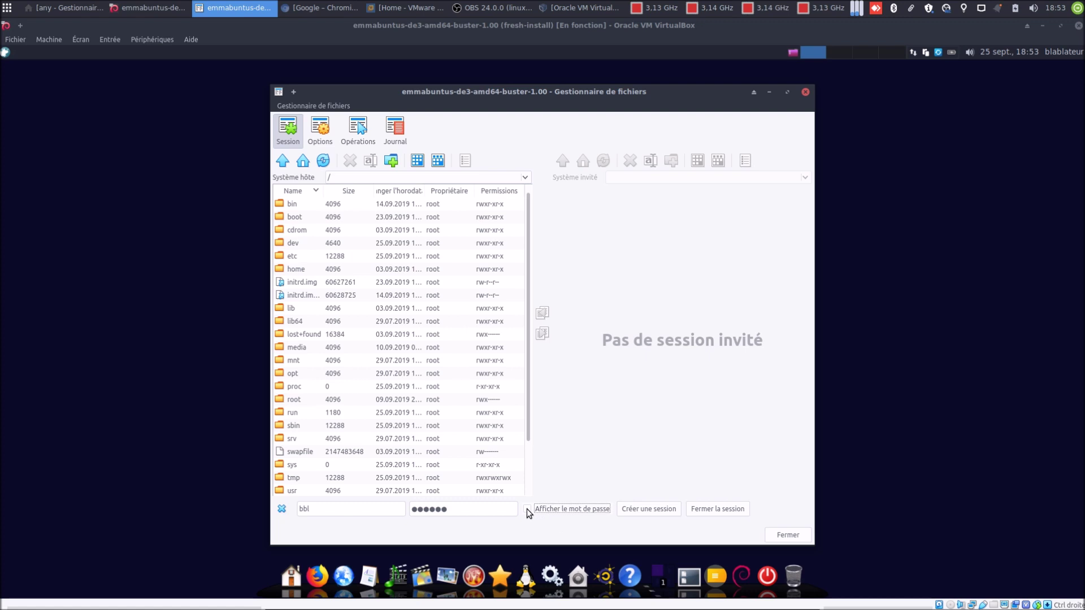
{"action": "left_click", "coordinate": [654, 510]}
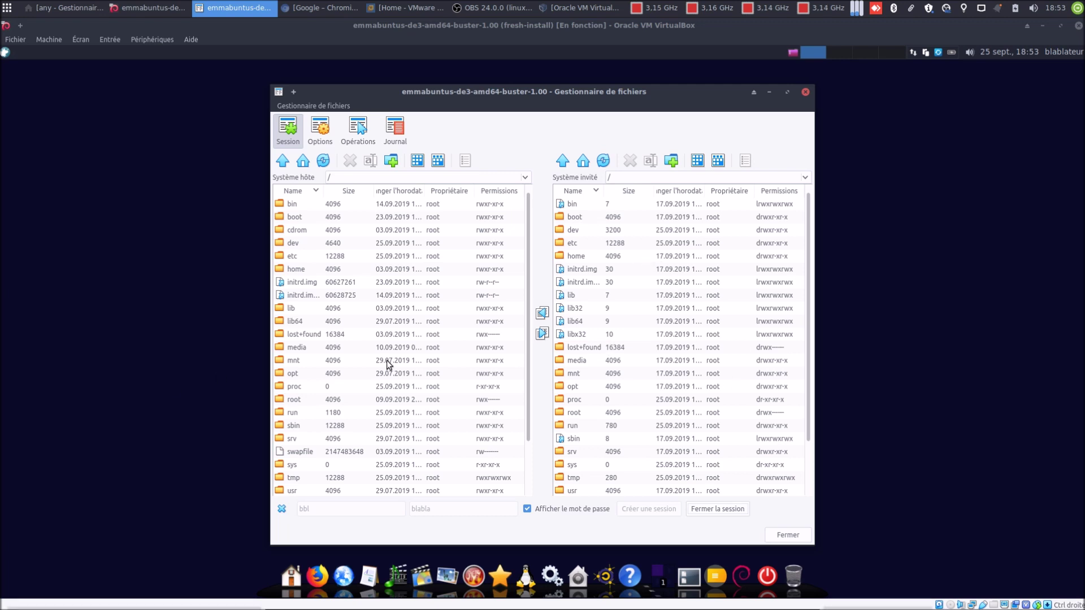
Look through the guest system's root folders, end the guest session and close the file manager
{"action": "scroll", "coordinate": [358, 385], "scroll_direction": "down", "scroll_amount": 1}
{"action": "scroll", "coordinate": [358, 384], "scroll_direction": "up", "scroll_amount": 1}
{"action": "scroll", "coordinate": [682, 405], "scroll_direction": "down", "scroll_amount": 1}
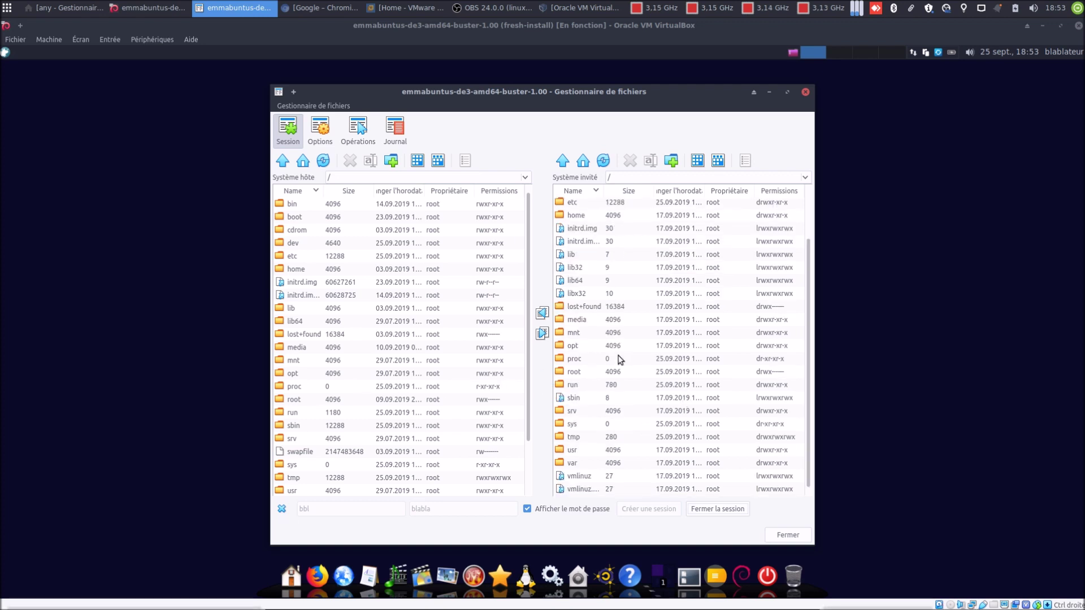
{"action": "left_click", "coordinate": [720, 509]}
{"action": "left_click", "coordinate": [781, 535]}
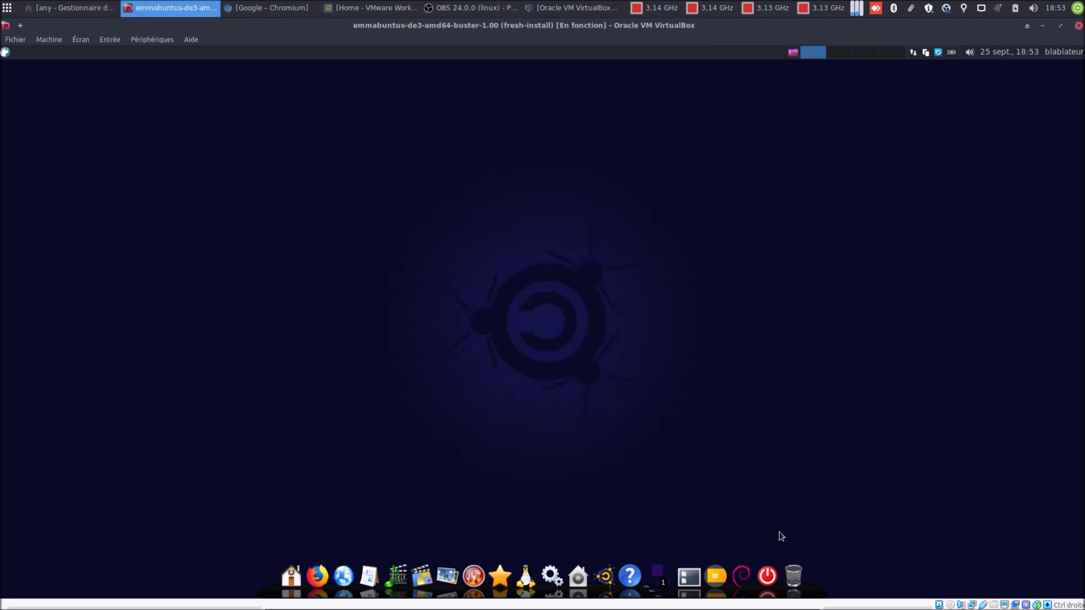